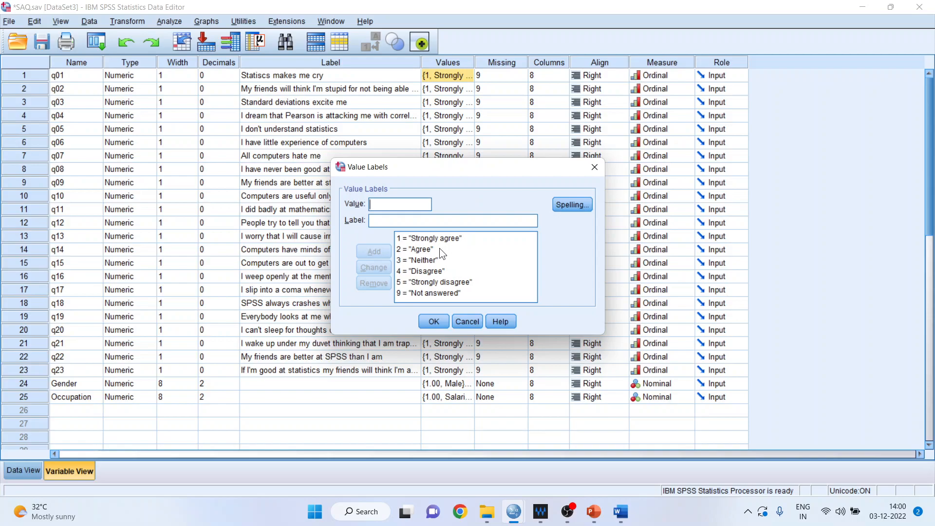
Review the value labels of q01 from Neither to Strongly disagree, and close them without changes.
{"action": "left_click", "coordinate": [436, 259]}
{"action": "left_click", "coordinate": [436, 271]}
{"action": "left_click", "coordinate": [437, 281]}
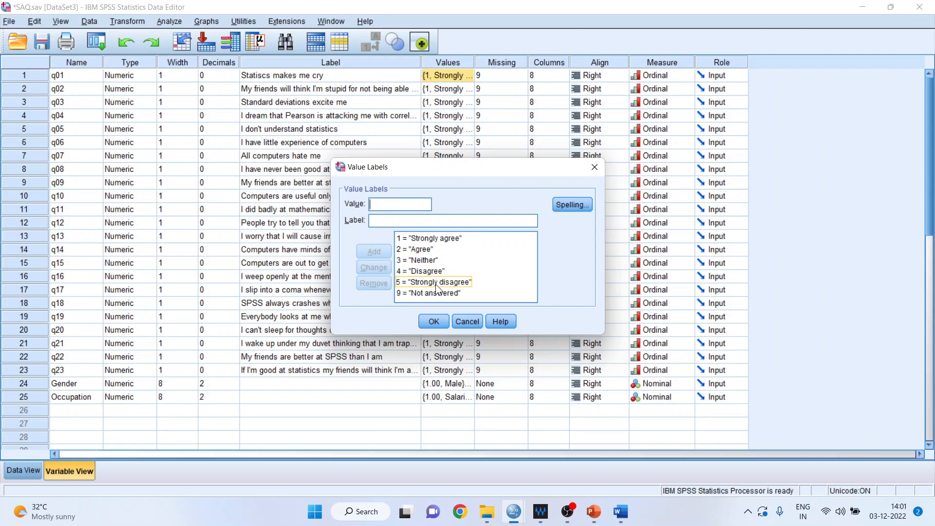
{"action": "left_click", "coordinate": [463, 318]}
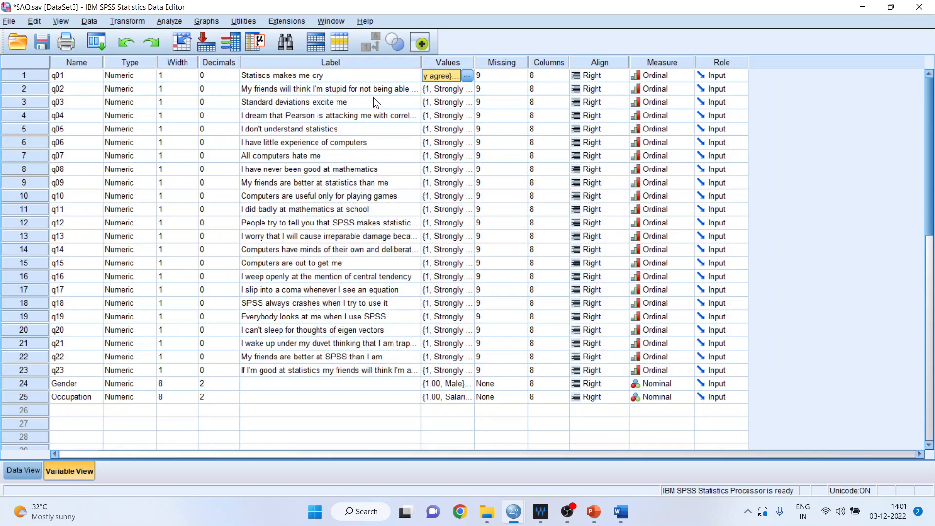
Widen the Label column to fit the longer questions and read through the labels of q14 to q23.
{"action": "left_click_drag", "start_coordinate": [421, 62], "coordinate": [498, 60]}
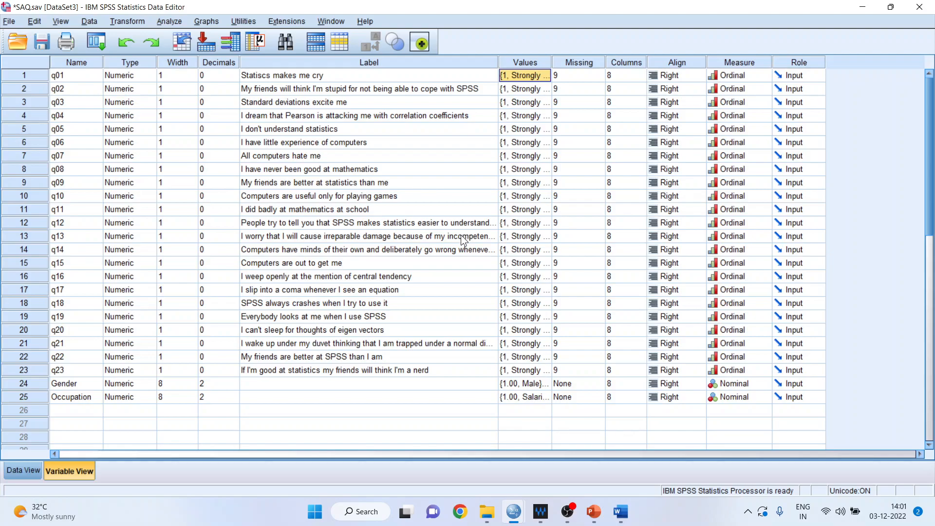
{"action": "left_click", "coordinate": [395, 254]}
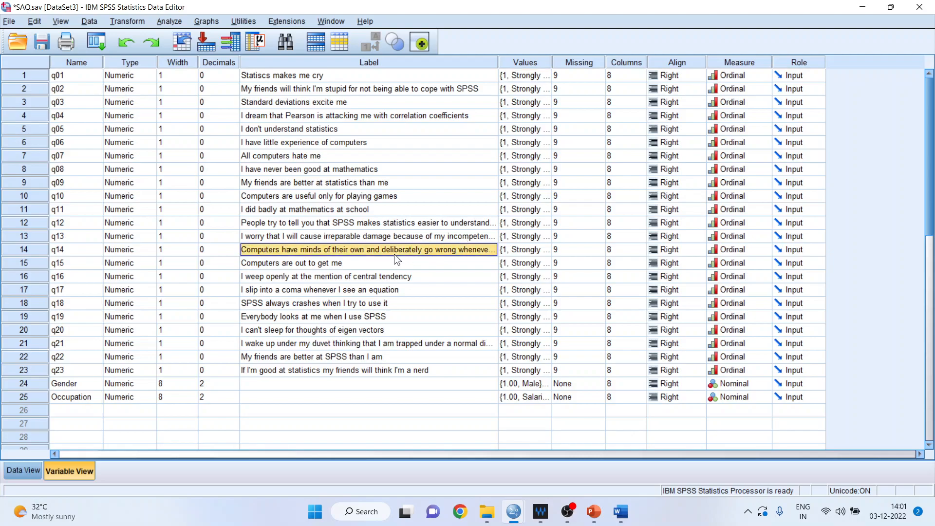
{"action": "left_click", "coordinate": [342, 265]}
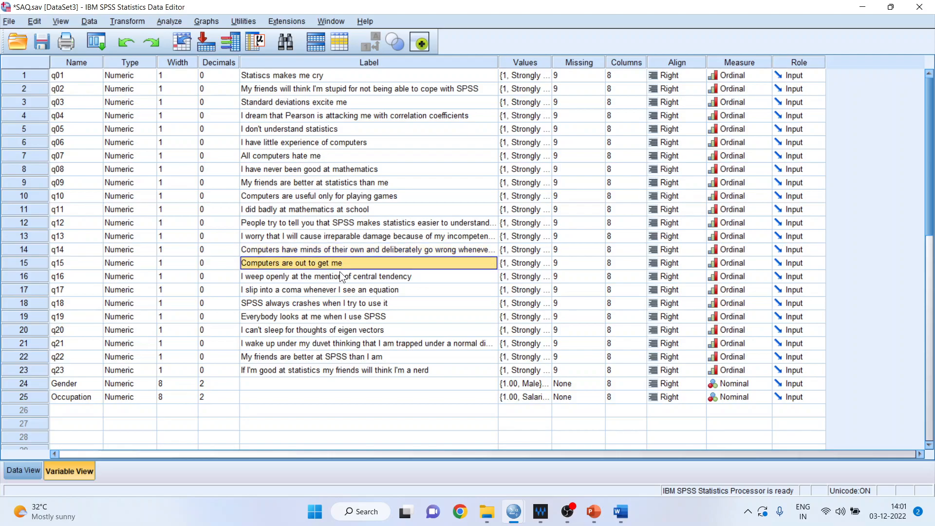
{"action": "left_click", "coordinate": [339, 276]}
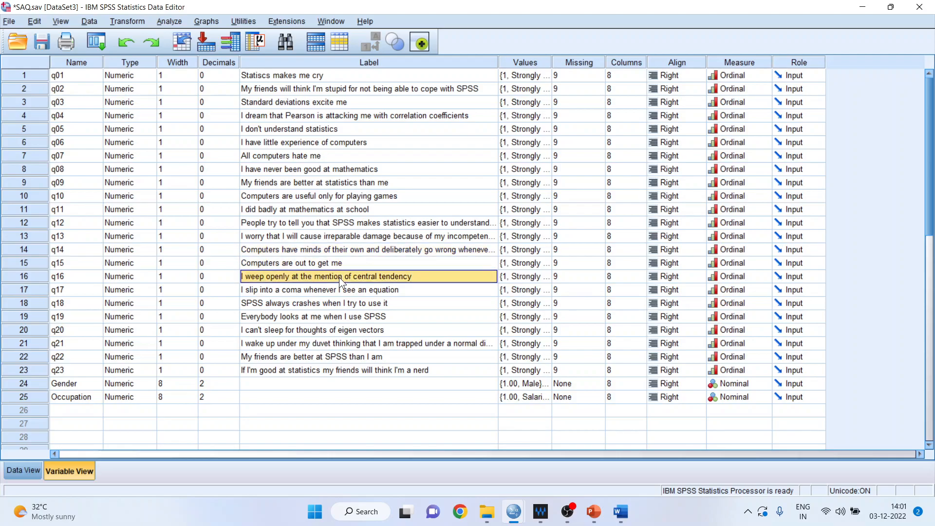
{"action": "left_click", "coordinate": [337, 289]}
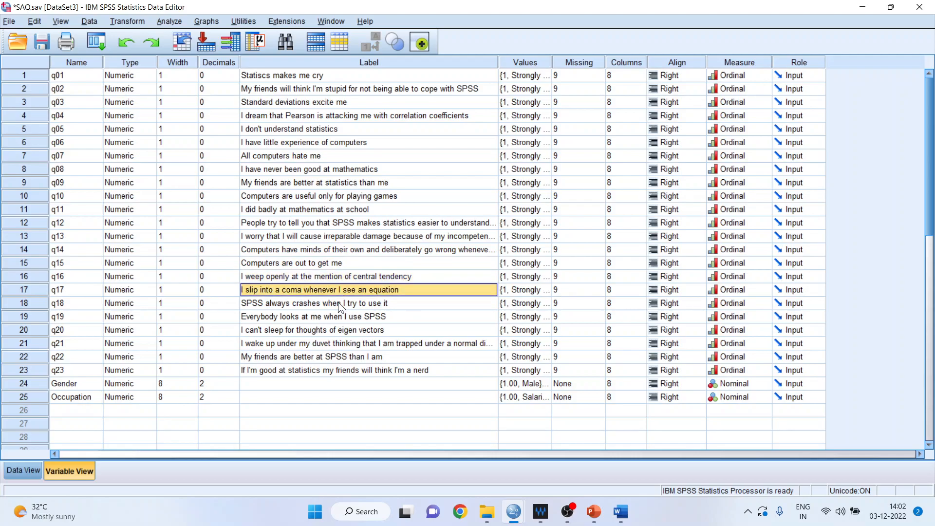
{"action": "left_click", "coordinate": [339, 303]}
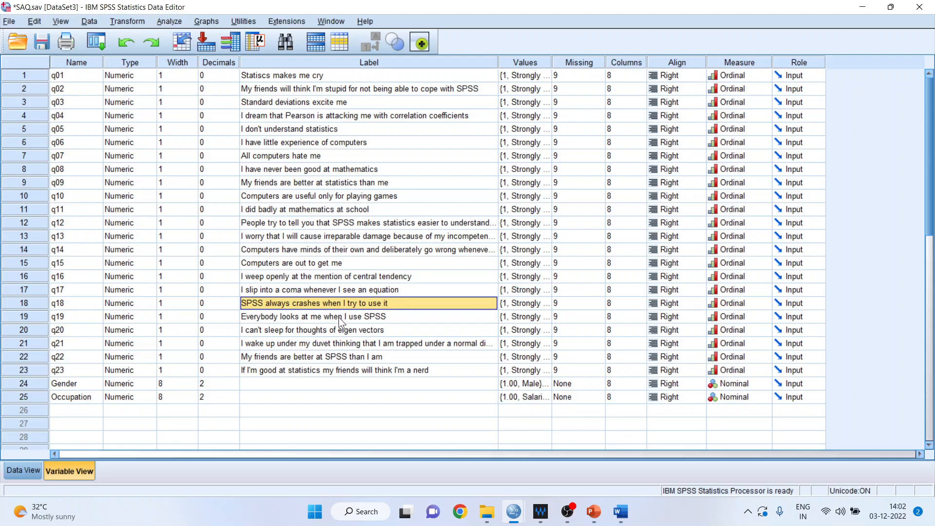
{"action": "left_click", "coordinate": [339, 317]}
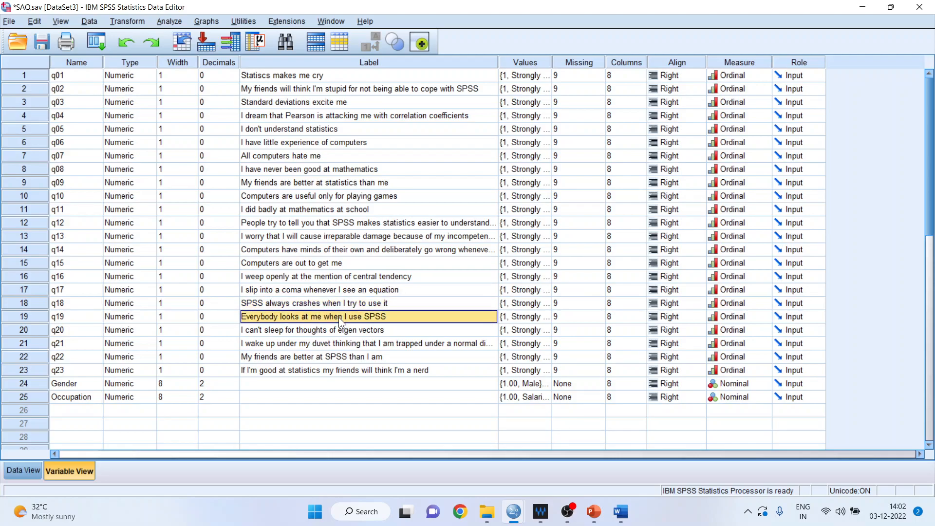
{"action": "left_click", "coordinate": [340, 331]}
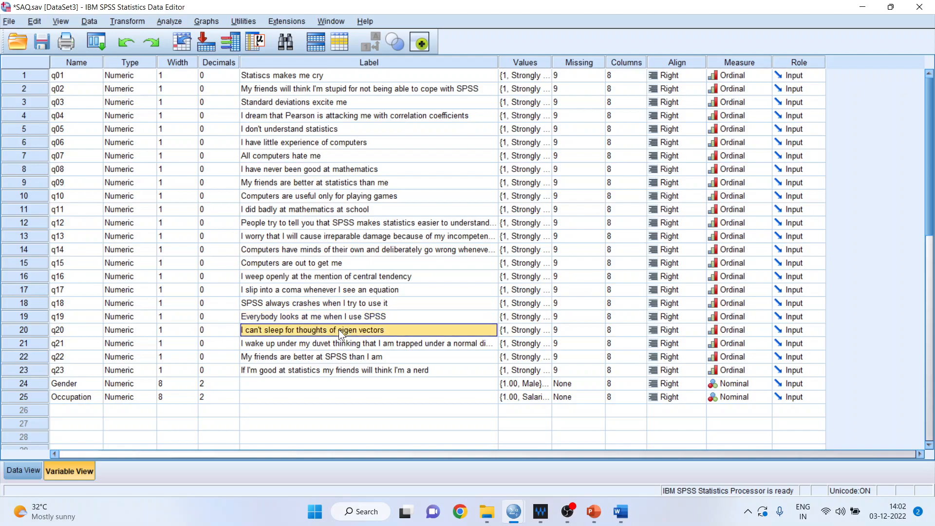
{"action": "left_click", "coordinate": [340, 343]}
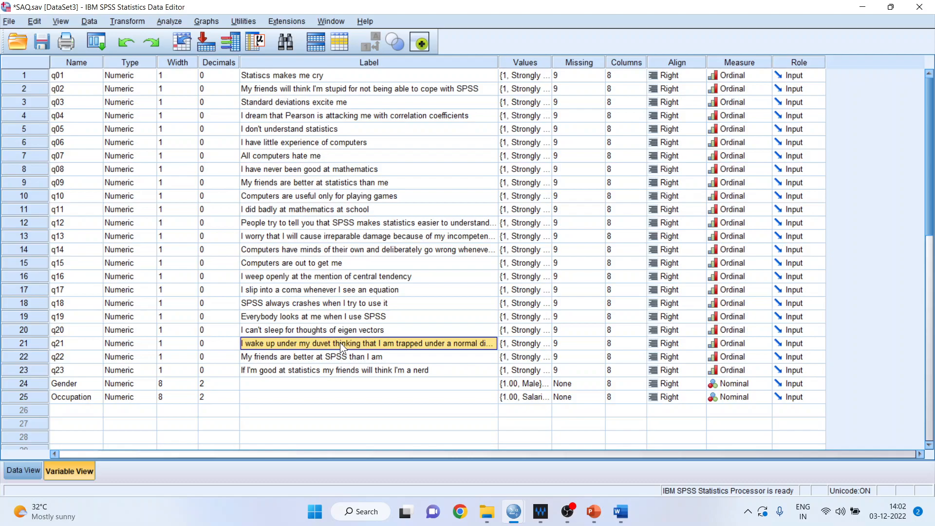
{"action": "left_click_drag", "start_coordinate": [499, 61], "coordinate": [543, 65]}
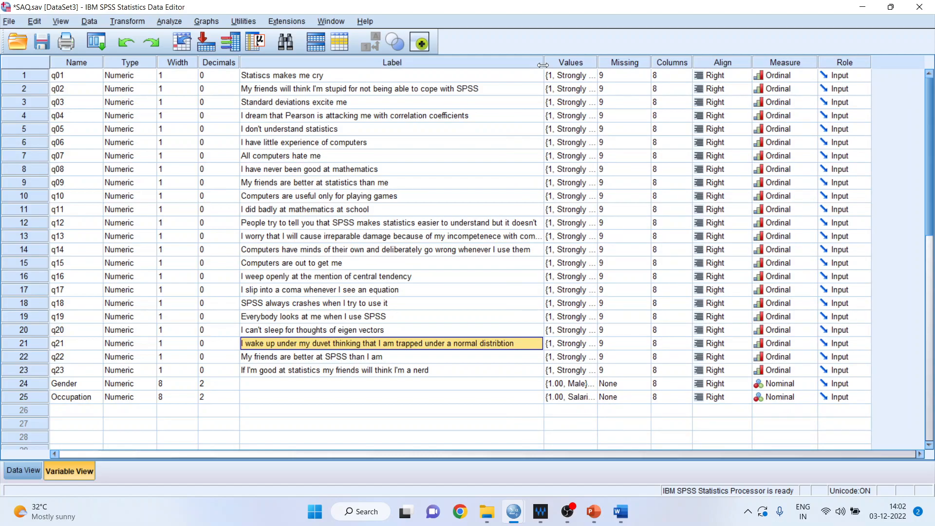
{"action": "left_click", "coordinate": [353, 356]}
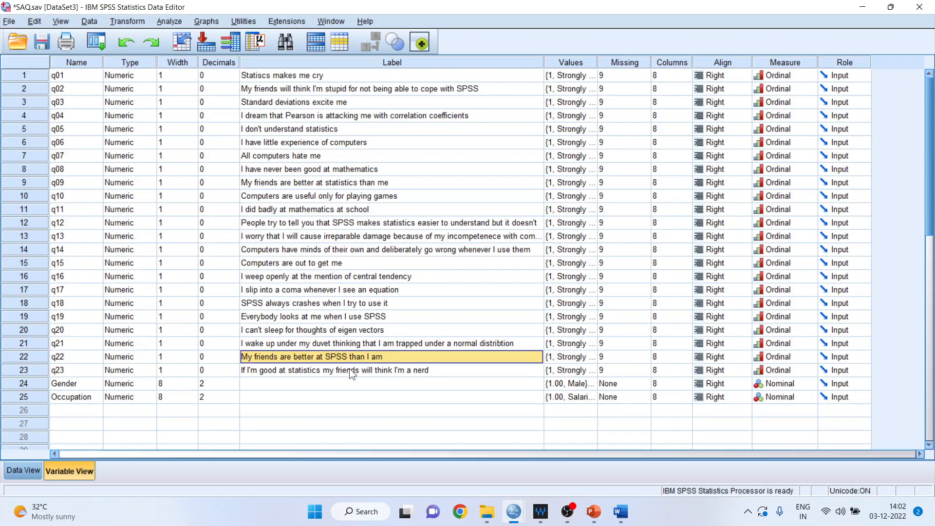
{"action": "left_click", "coordinate": [349, 371]}
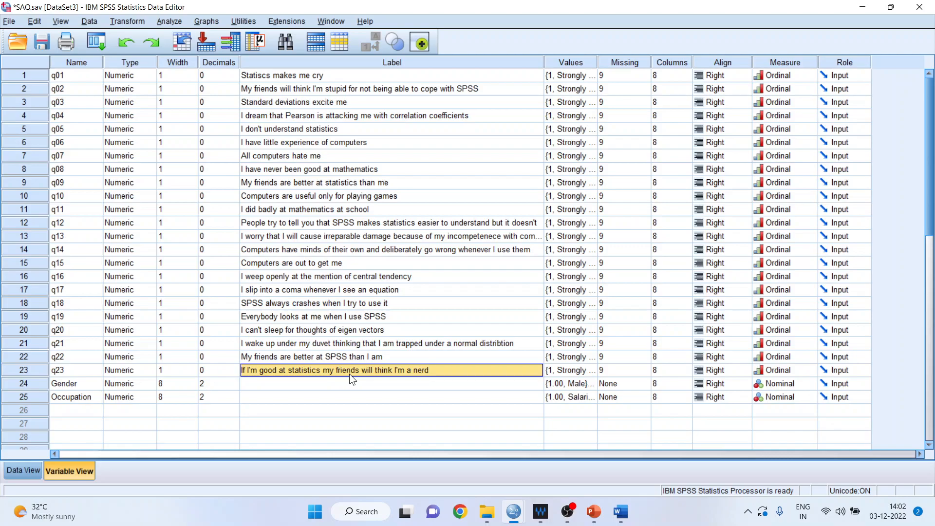
Highlight the label cells of all questionnaire items from q01 to q23.
{"action": "left_click", "coordinate": [373, 78]}
{"action": "key", "text": "shift+Down"}
{"action": "key", "text": "shift+Down"}
{"action": "key", "text": "shift+Down"}
{"action": "key", "text": "shift+Down"}
{"action": "key", "text": "shift+Down"}
{"action": "key", "text": "shift+Down"}
{"action": "key", "text": "shift+Down"}
{"action": "key", "text": "shift+Down"}
{"action": "key", "text": "shift+Down"}
{"action": "key", "text": "shift+Down"}
{"action": "key", "text": "shift+Down"}
{"action": "key", "text": "shift+Down"}
{"action": "key", "text": "shift+Down"}
{"action": "key", "text": "shift+Down"}
{"action": "key", "text": "shift+Down"}
{"action": "key", "text": "shift+Down"}
{"action": "key", "text": "shift+Down"}
{"action": "key", "text": "shift+Down"}
{"action": "key", "text": "shift+Down"}
{"action": "key", "text": "shift+Down"}
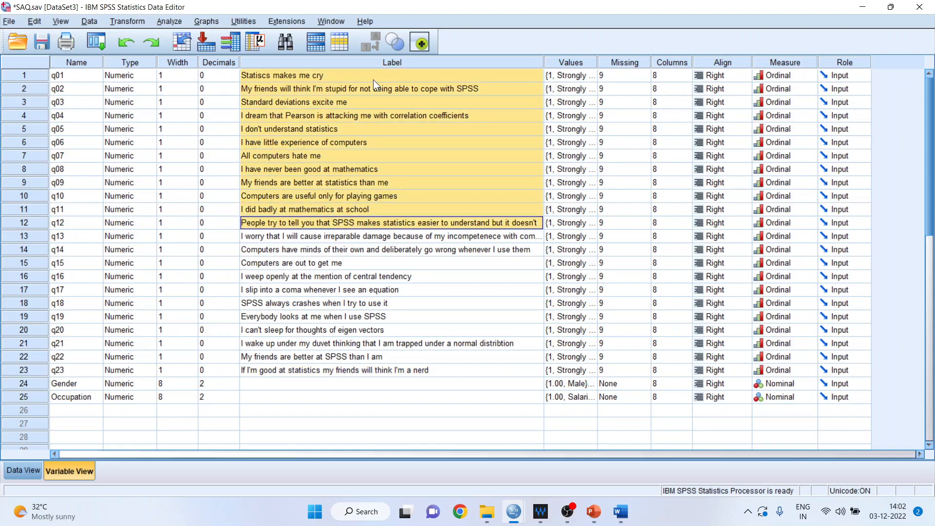
{"action": "key", "text": "shift+Down"}
{"action": "key", "text": "shift+Down"}
{"action": "key", "text": "shift+Down"}
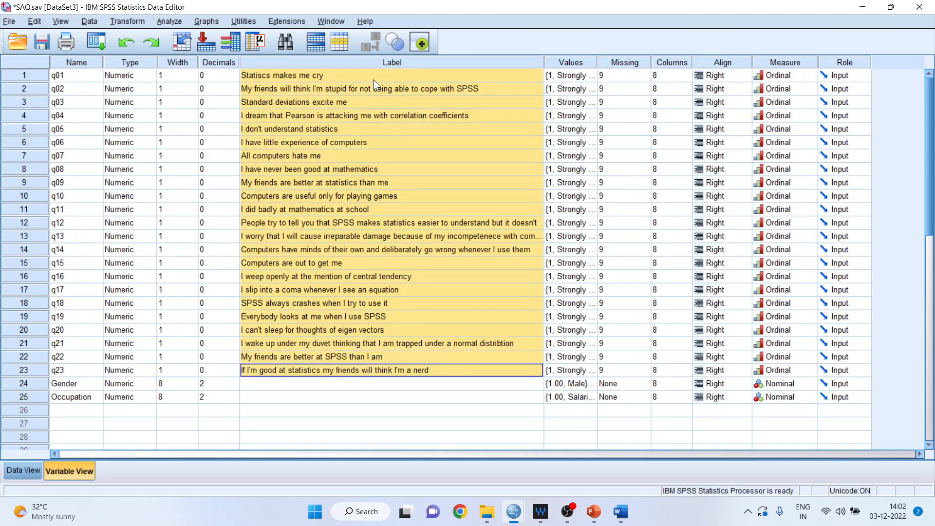
{"action": "key", "text": "shift+Up"}
Start a Factor analysis and add q01 through q23 as its variables, leaving out Gender and Occupation.
{"action": "left_click", "coordinate": [177, 22]}
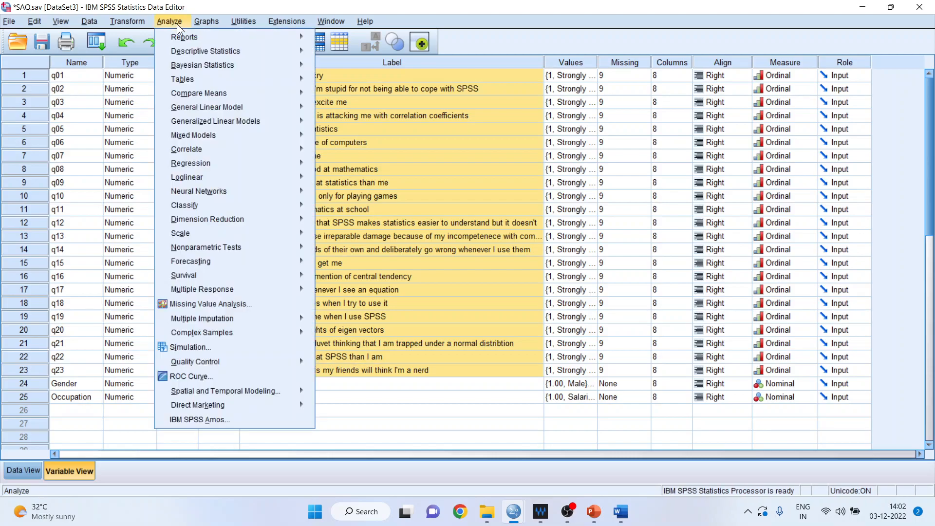
{"action": "mouse_move", "coordinate": [242, 224]}
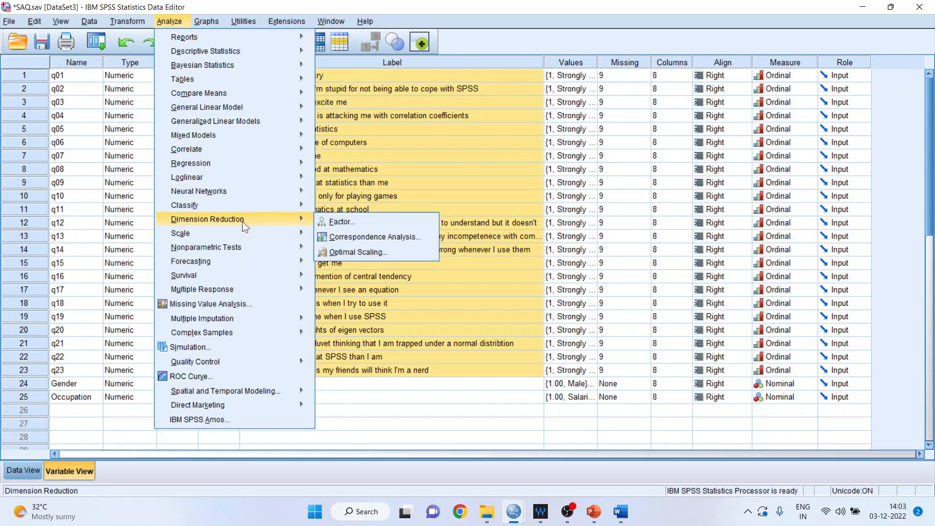
{"action": "left_click", "coordinate": [356, 223]}
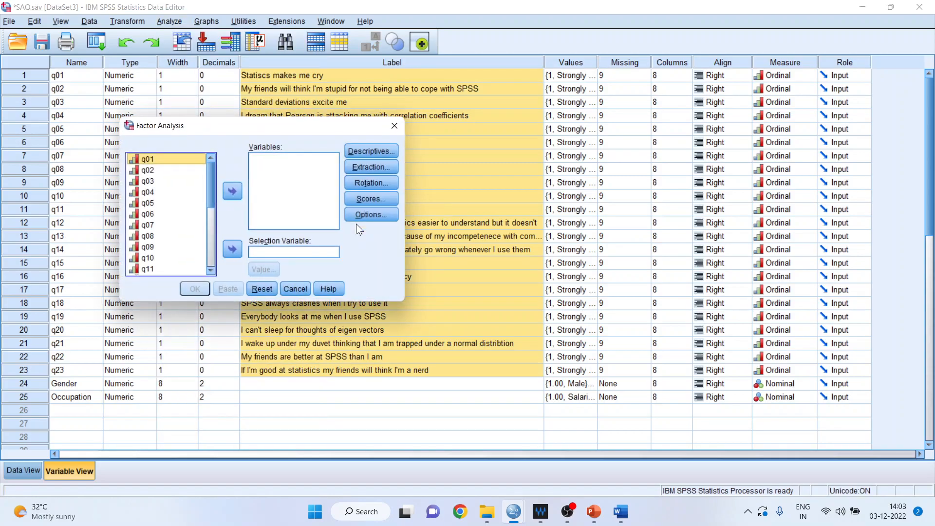
{"action": "key", "text": "shift+Down"}
{"action": "key", "text": "shift+Down"}
{"action": "key", "text": "shift+Down"}
{"action": "key", "text": "shift+Down"}
{"action": "key", "text": "shift+Down"}
{"action": "key", "text": "shift+Down"}
{"action": "key", "text": "shift+Down"}
{"action": "key", "text": "shift+Down"}
{"action": "key", "text": "shift+Down"}
{"action": "key", "text": "shift+Down"}
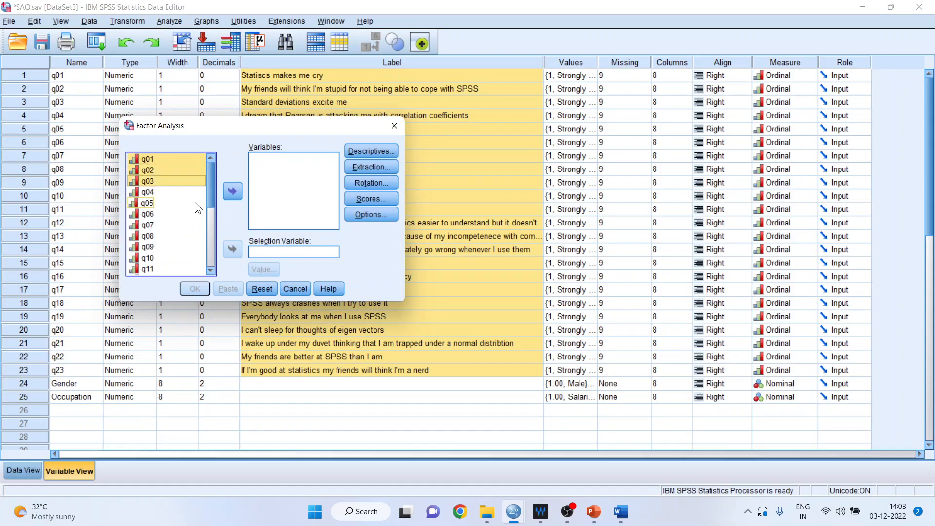
{"action": "key", "text": "shift+Down"}
{"action": "key", "text": "shift+Down"}
{"action": "key", "text": "shift+Down"}
{"action": "key", "text": "shift+Down"}
{"action": "key", "text": "shift+Down"}
{"action": "key", "text": "shift+Down"}
{"action": "key", "text": "shift+Down"}
{"action": "key", "text": "shift+Down"}
{"action": "key", "text": "shift+Down"}
{"action": "key", "text": "shift+Down"}
{"action": "key", "text": "shift+Down"}
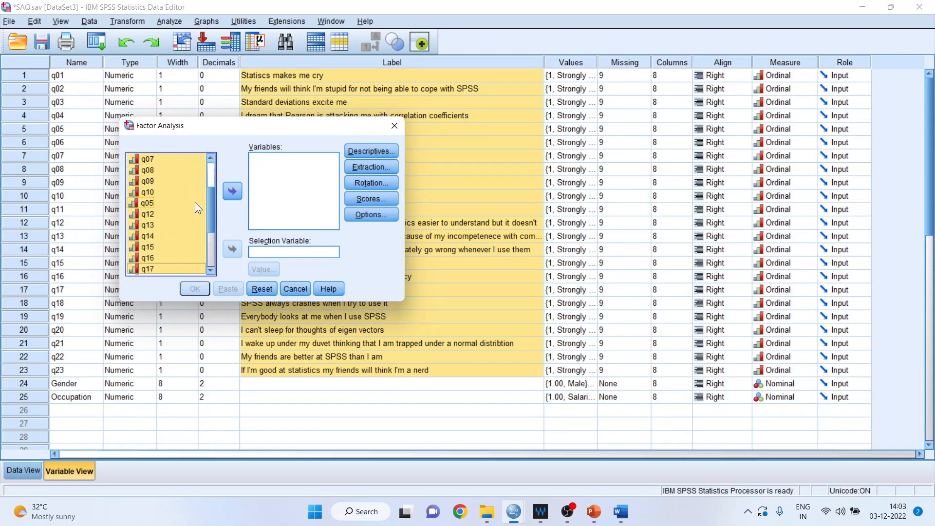
{"action": "key", "text": "shift+Down"}
{"action": "key", "text": "shift+Down"}
{"action": "key", "text": "shift+Down"}
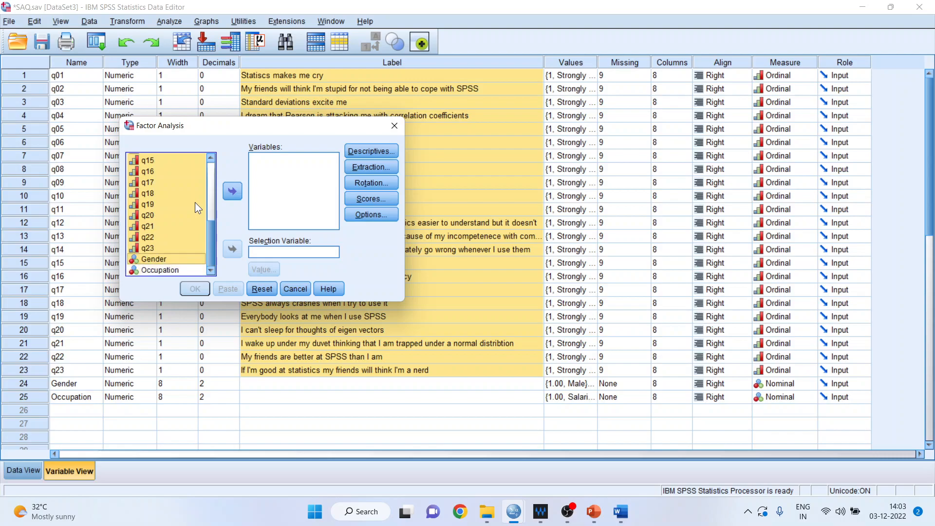
{"action": "key", "text": "shift+Up"}
{"action": "key", "text": "shift+Up"}
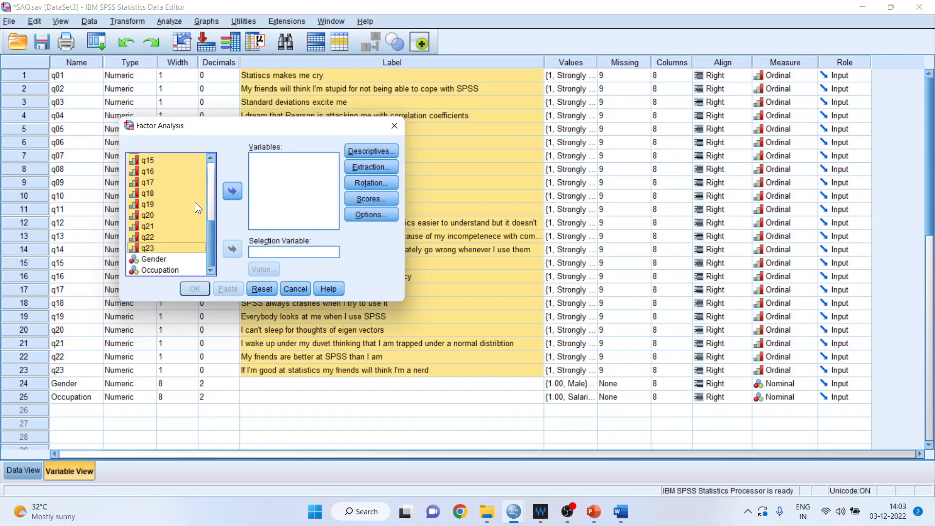
{"action": "left_click", "coordinate": [236, 193]}
Include univariate descriptives and the KMO and Bartlett's test of sphericity in the factor analysis descriptives.
{"action": "left_click", "coordinate": [386, 153]}
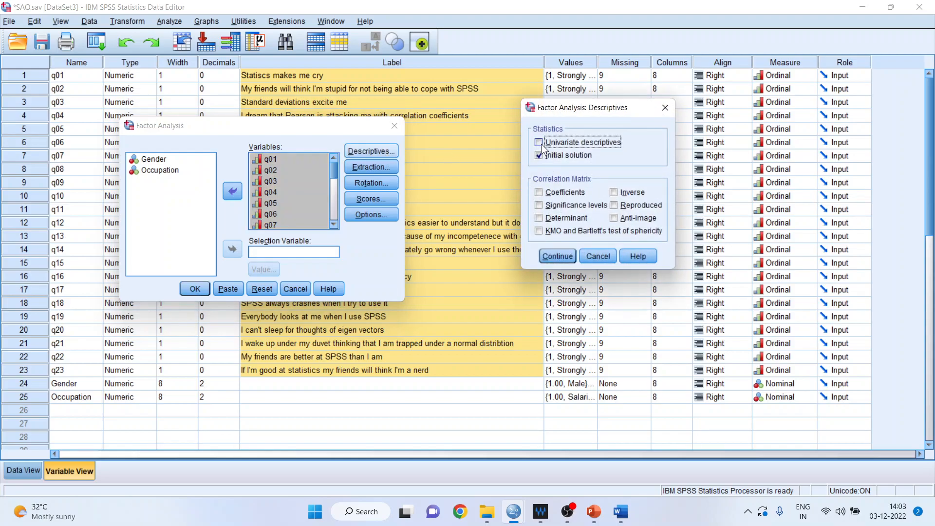
{"action": "left_click", "coordinate": [539, 231]}
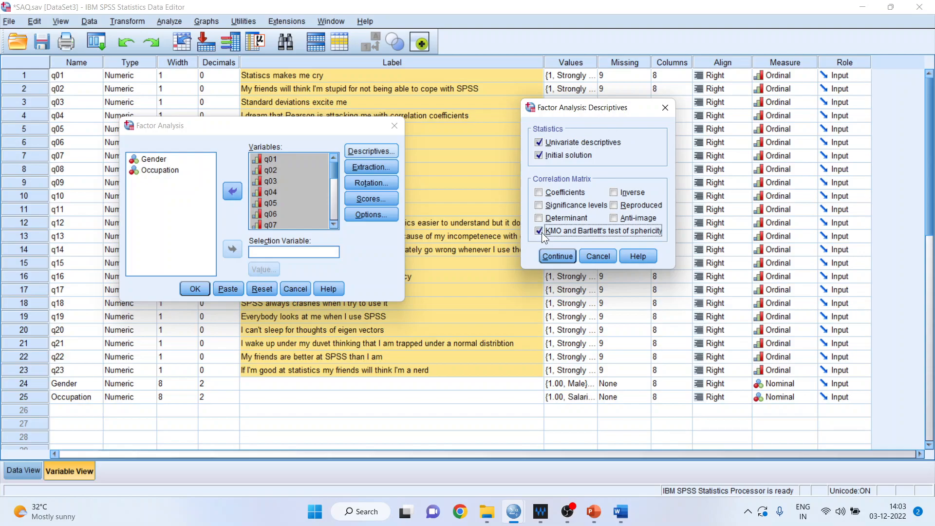
{"action": "left_click", "coordinate": [555, 257]}
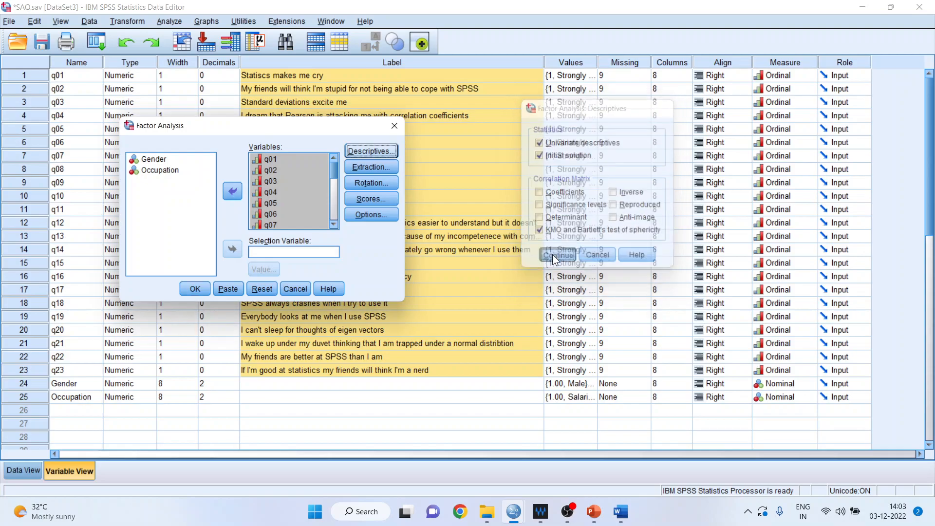
Configure the extraction to display a scree plot and extract a fixed number of 4 factors.
{"action": "left_click", "coordinate": [383, 169]}
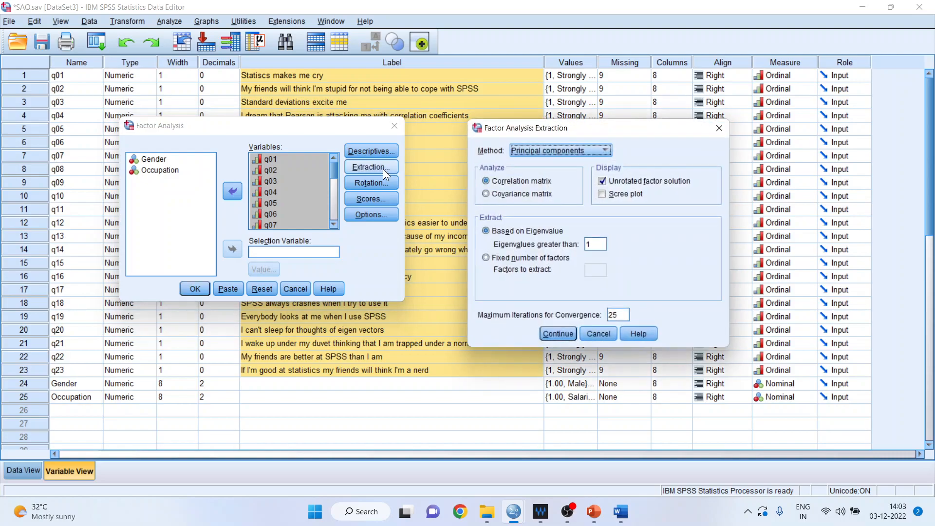
{"action": "left_click", "coordinate": [601, 194]}
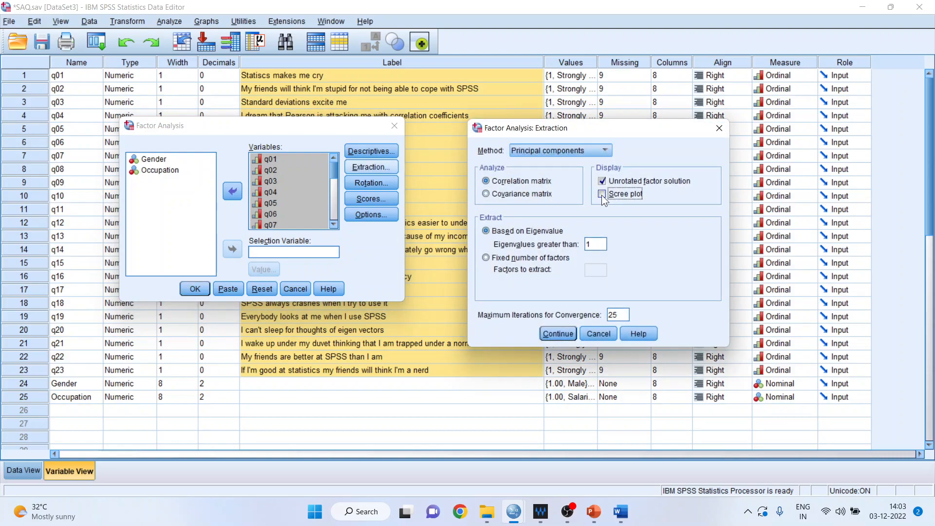
{"action": "left_click", "coordinate": [485, 257]}
{"action": "left_click", "coordinate": [600, 273]}
{"action": "type", "text": "4"}
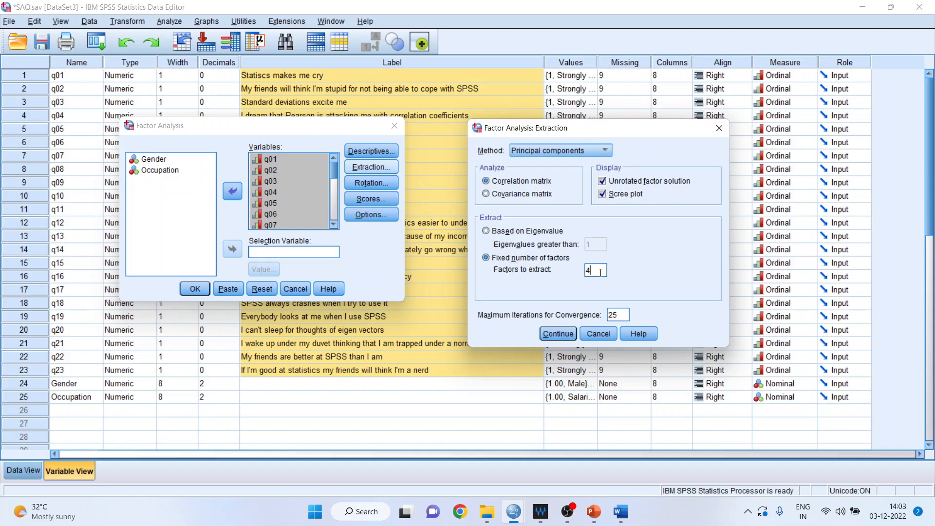
{"action": "left_click", "coordinate": [559, 331]}
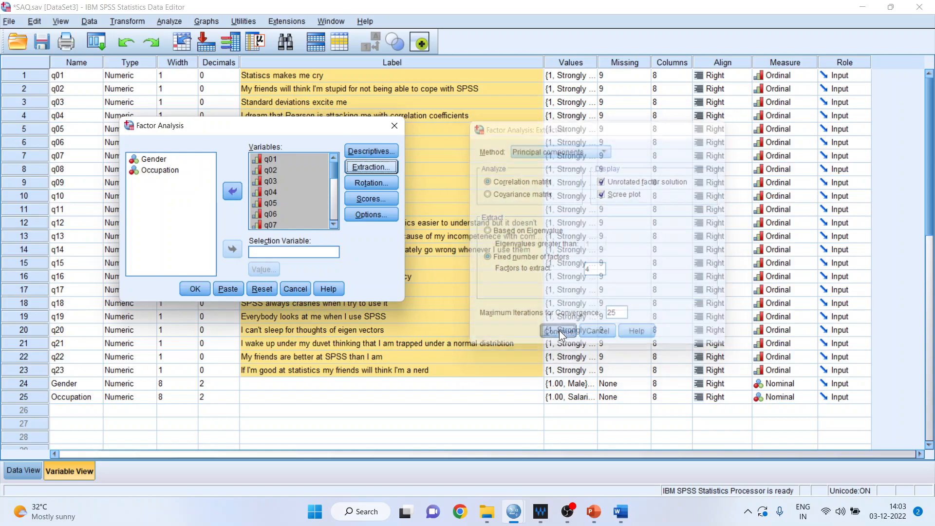
Set the factor rotation method to Varimax.
{"action": "left_click", "coordinate": [384, 183]}
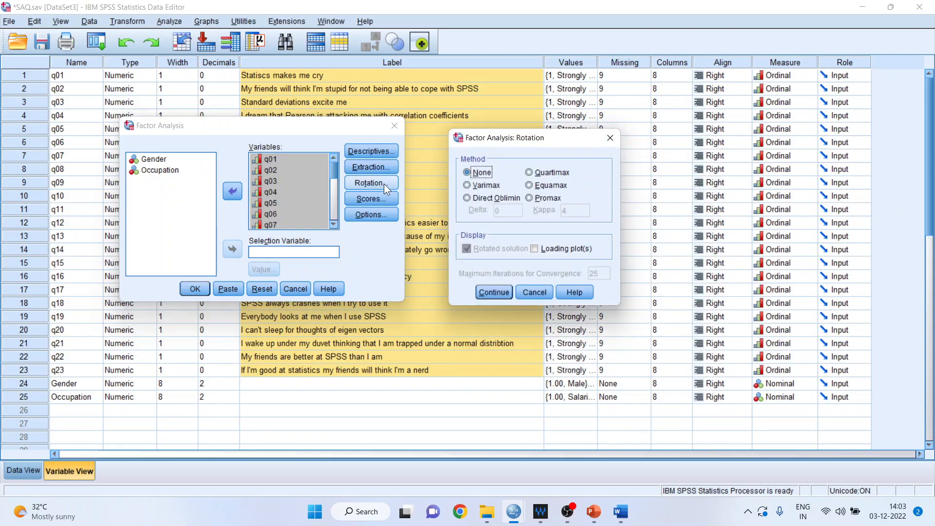
{"action": "left_click", "coordinate": [472, 185]}
{"action": "left_click", "coordinate": [485, 287]}
Save the factor scores as variables using the Anderson-Rubin method.
{"action": "left_click", "coordinate": [383, 199]}
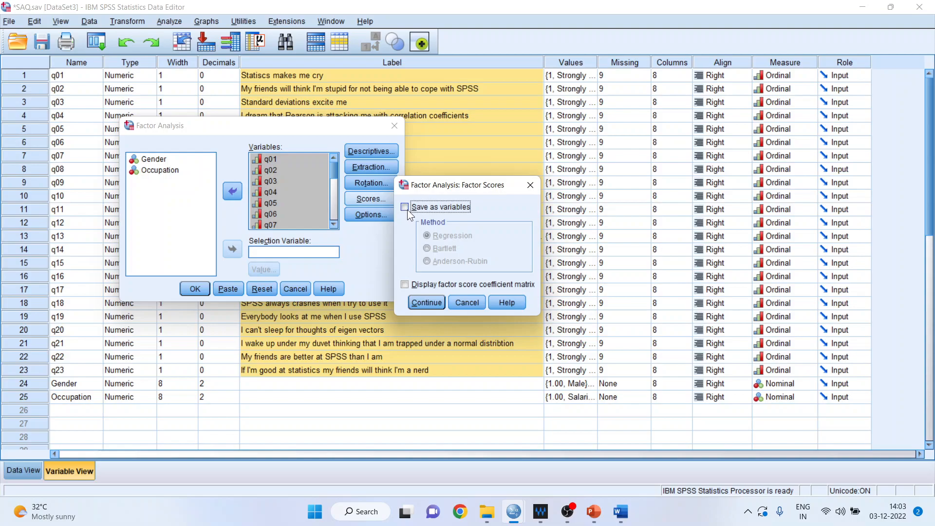
{"action": "left_click", "coordinate": [407, 209]}
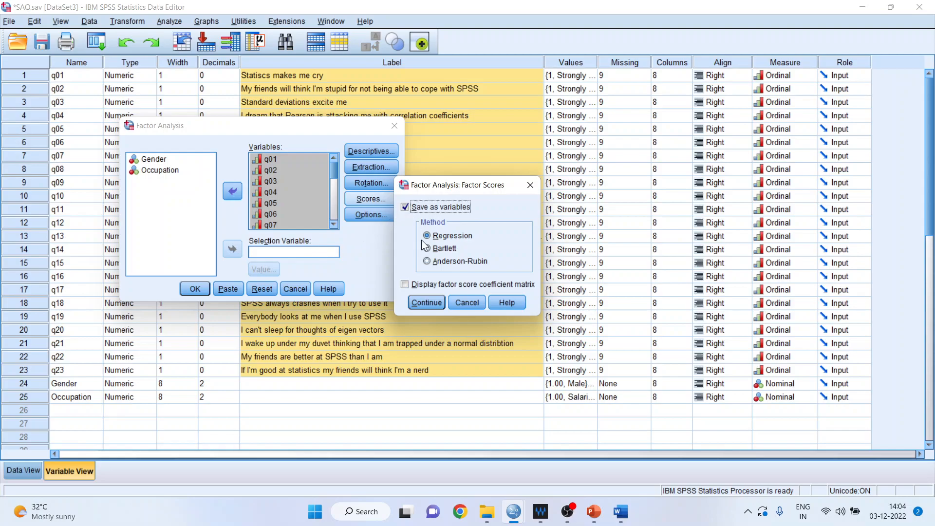
{"action": "left_click", "coordinate": [428, 261]}
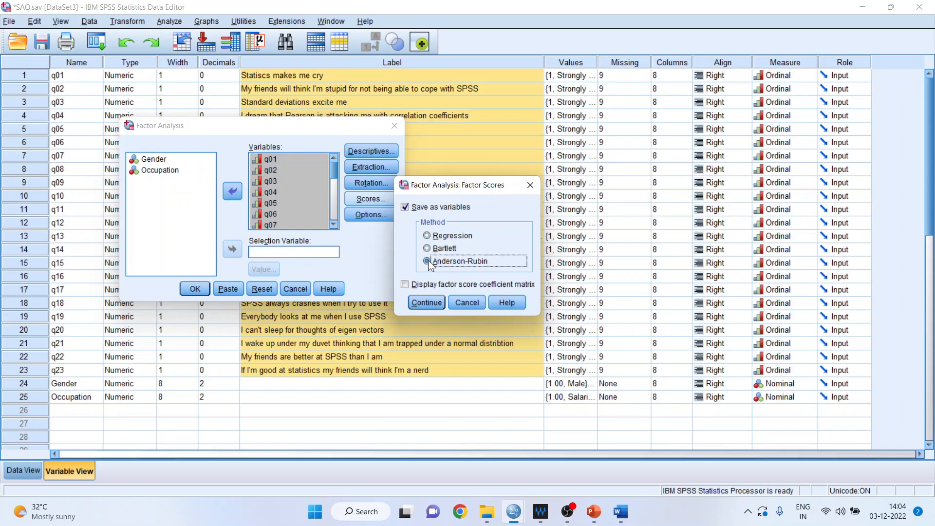
{"action": "left_click", "coordinate": [424, 302]}
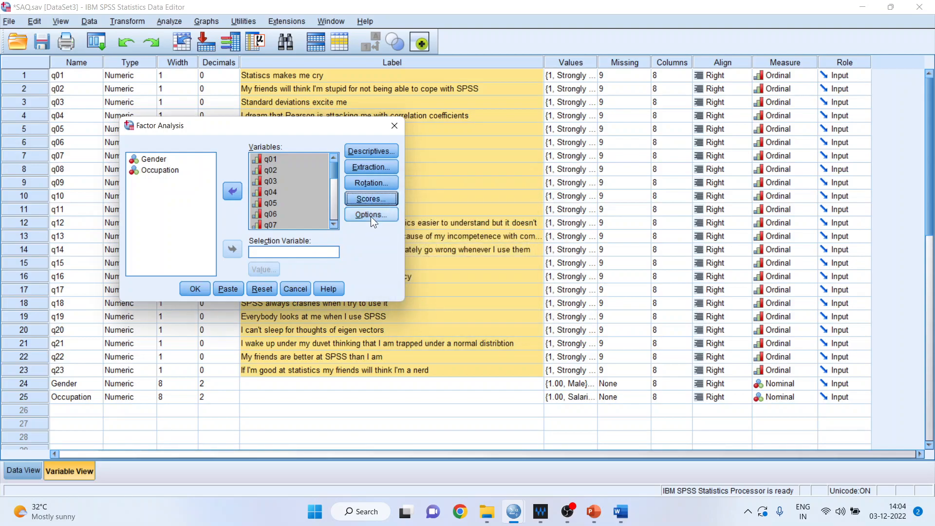
Display the factor coefficients sorted by size, suppress small coefficients below an absolute value of 0.5, and run the factor analysis.
{"action": "left_click", "coordinate": [370, 215]}
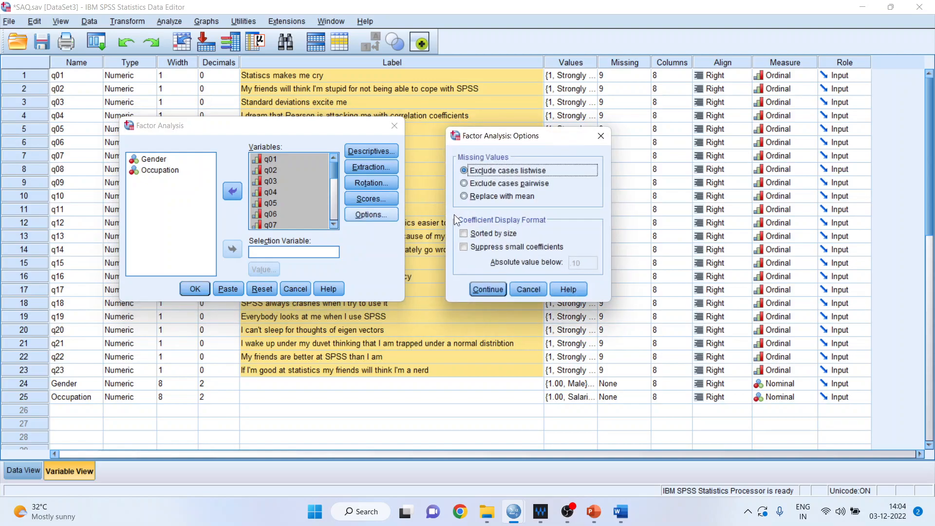
{"action": "left_click", "coordinate": [463, 233]}
{"action": "left_click", "coordinate": [464, 247]}
{"action": "double_click", "coordinate": [589, 263]}
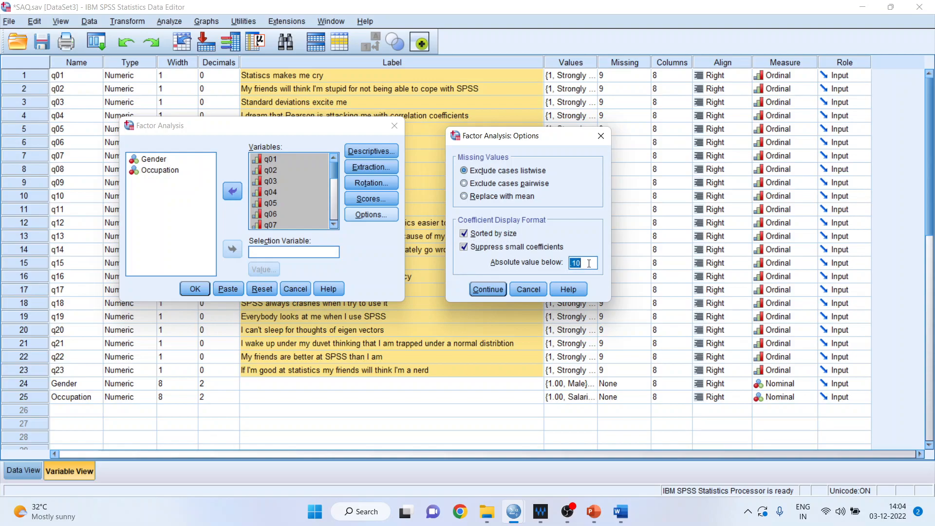
{"action": "type", "text": "0.5"}
{"action": "left_click", "coordinate": [488, 289]}
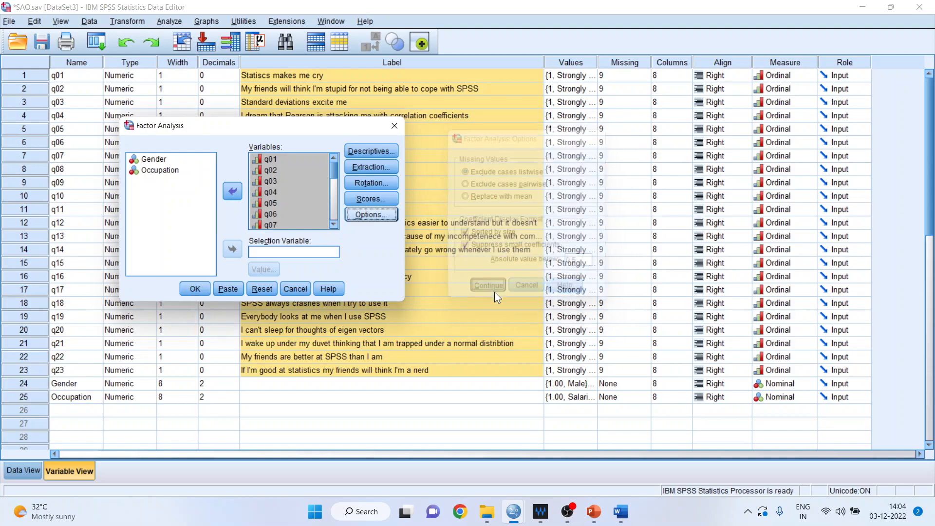
{"action": "left_click", "coordinate": [196, 289]}
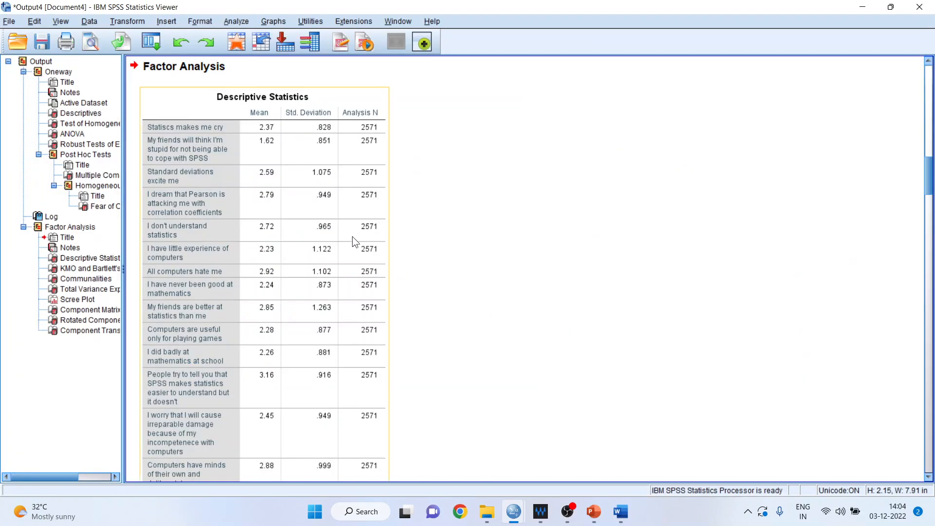
Examine the Descriptive Statistics table in the output, and its interpretation in the "19. Factor Analysis" Word document.
{"action": "left_click", "coordinate": [334, 224]}
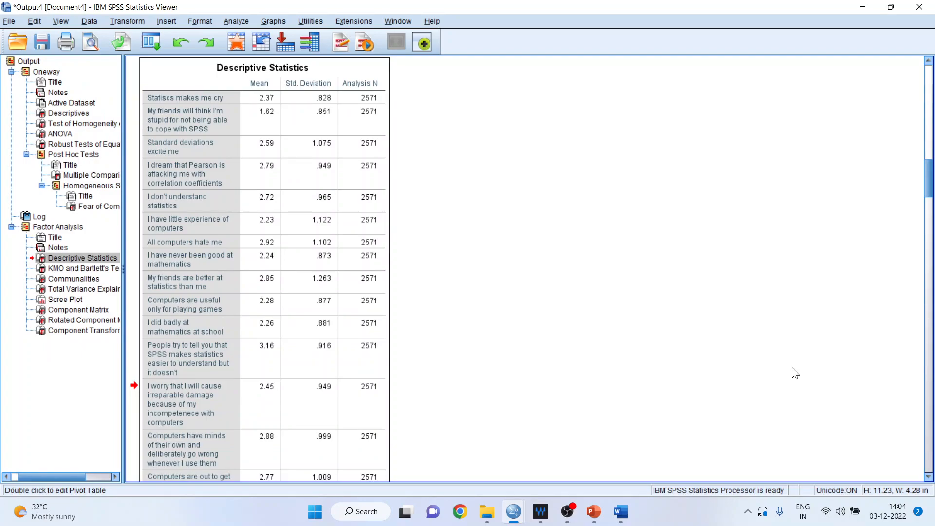
{"action": "mouse_move", "coordinate": [624, 517]}
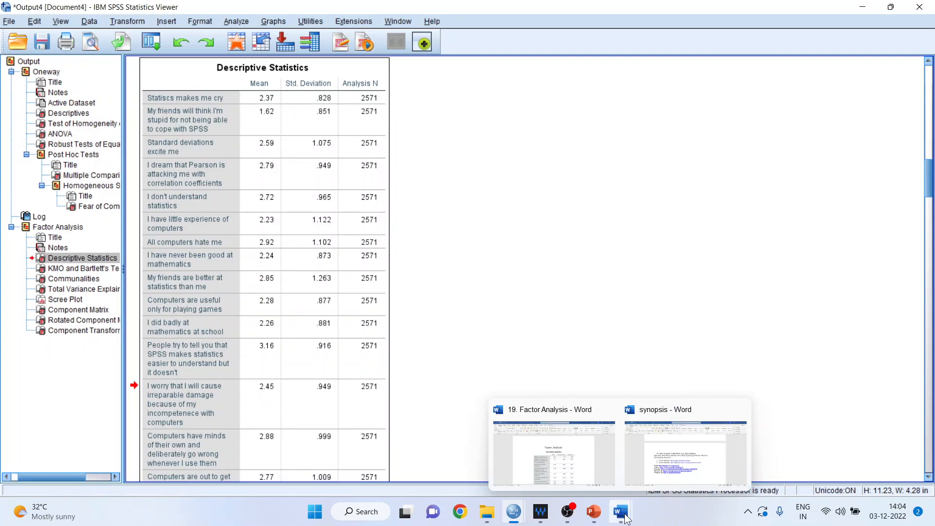
{"action": "left_click", "coordinate": [571, 465]}
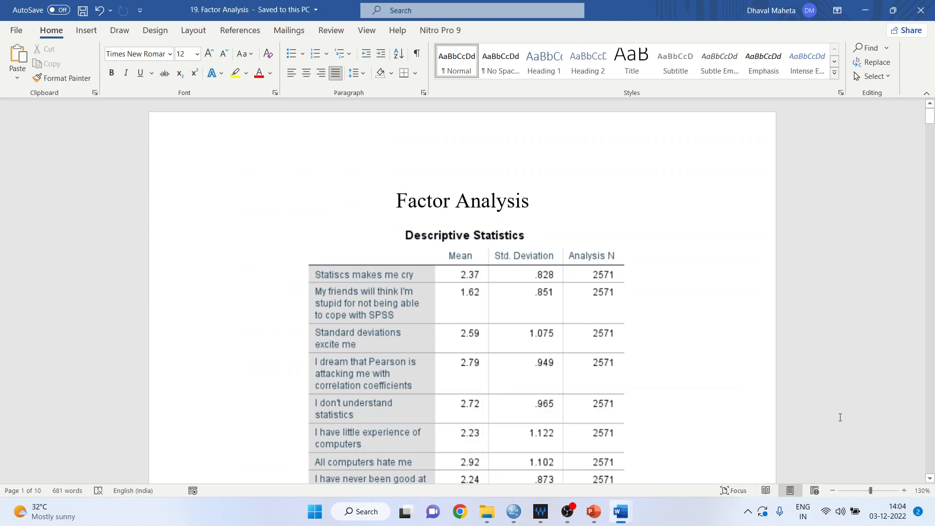
{"action": "left_click", "coordinate": [930, 479]}
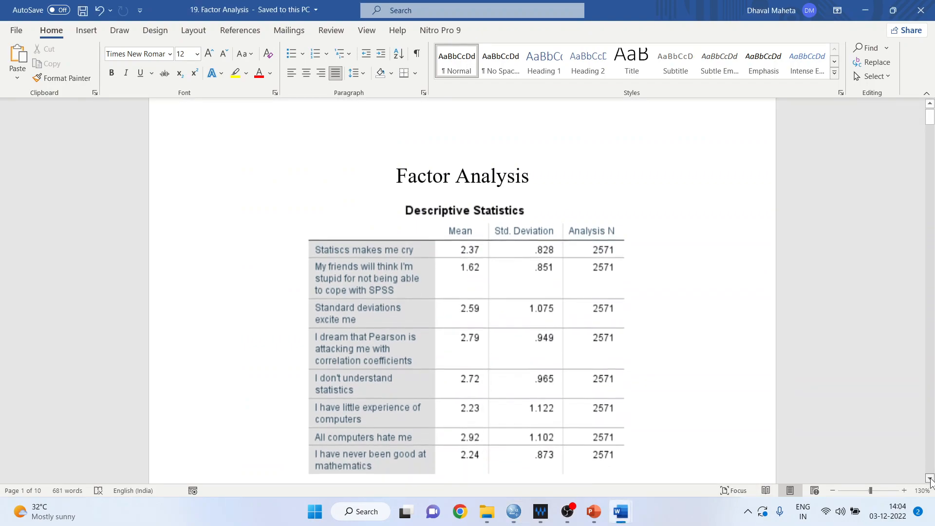
{"action": "left_click", "coordinate": [930, 479]}
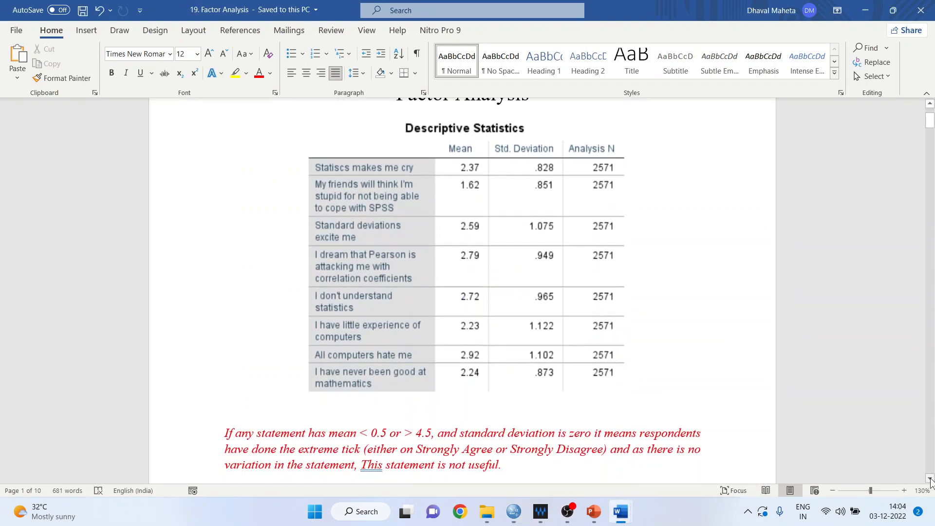
{"action": "left_click", "coordinate": [930, 479]}
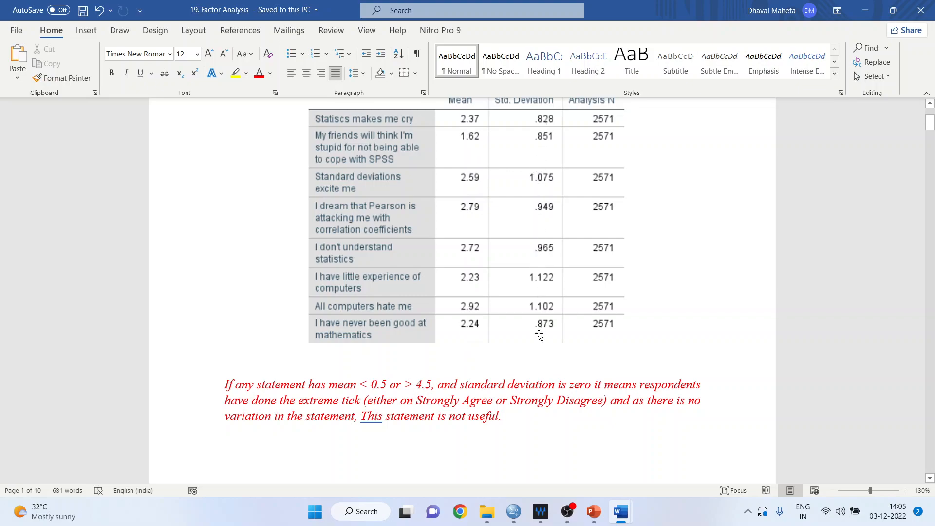
Switch to the case values of the SAQ.sav dataset in SPSS and try entering 5 for q01 in the first three cases.
{"action": "mouse_move", "coordinate": [513, 510]}
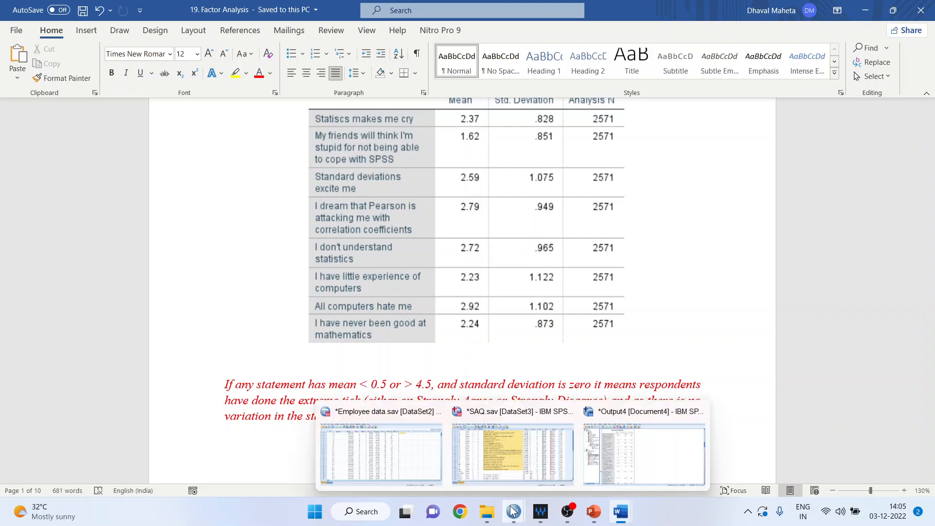
{"action": "left_click", "coordinate": [534, 473]}
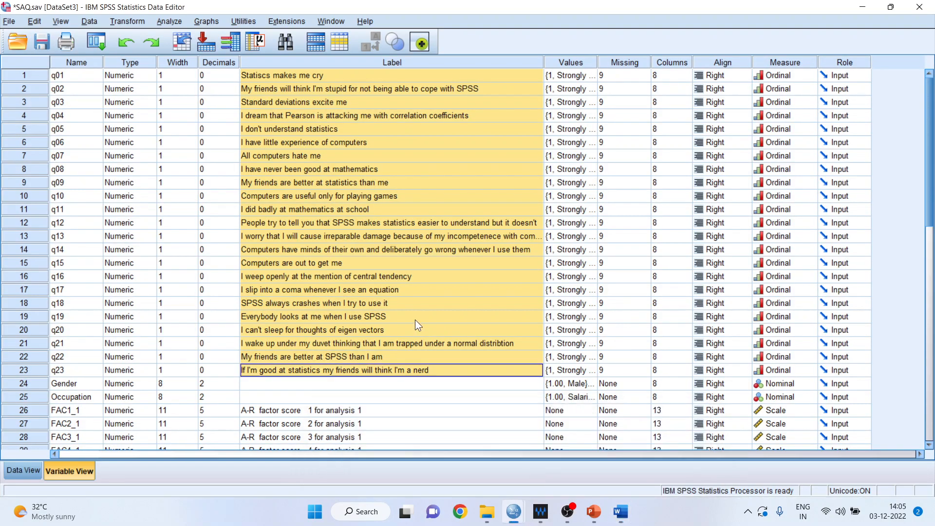
{"action": "left_click", "coordinate": [28, 471]}
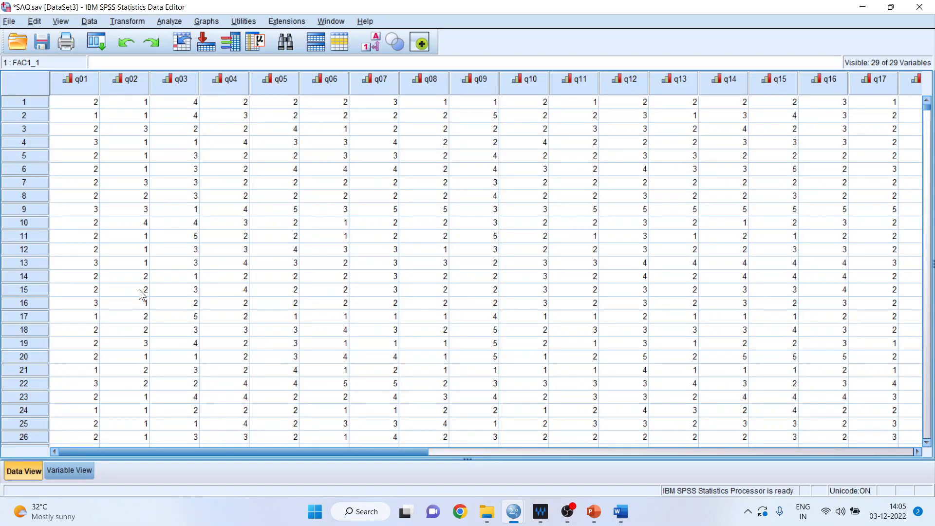
{"action": "left_click", "coordinate": [82, 103]}
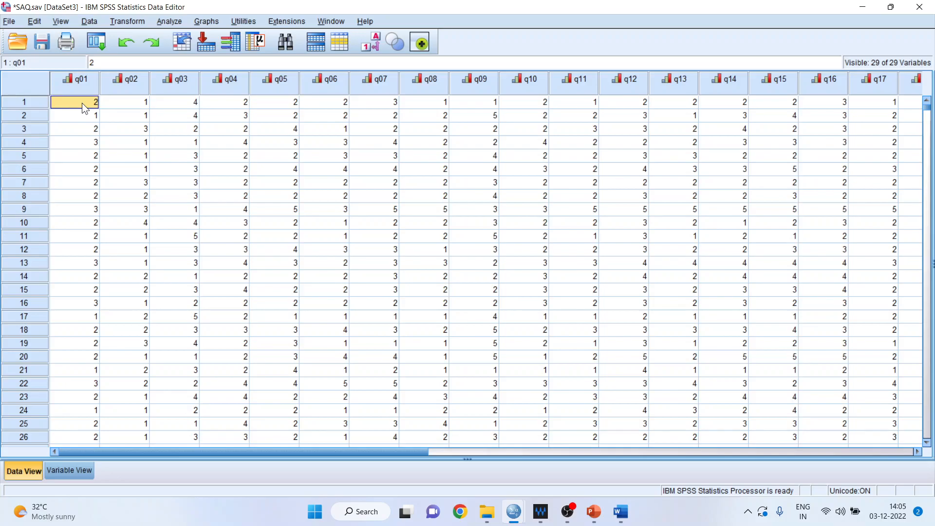
{"action": "type", "text": "5"}
{"action": "key", "text": "Return"}
{"action": "type", "text": "5"}
{"action": "key", "text": "Return"}
{"action": "type", "text": "5"}
{"action": "key", "text": "Return"}
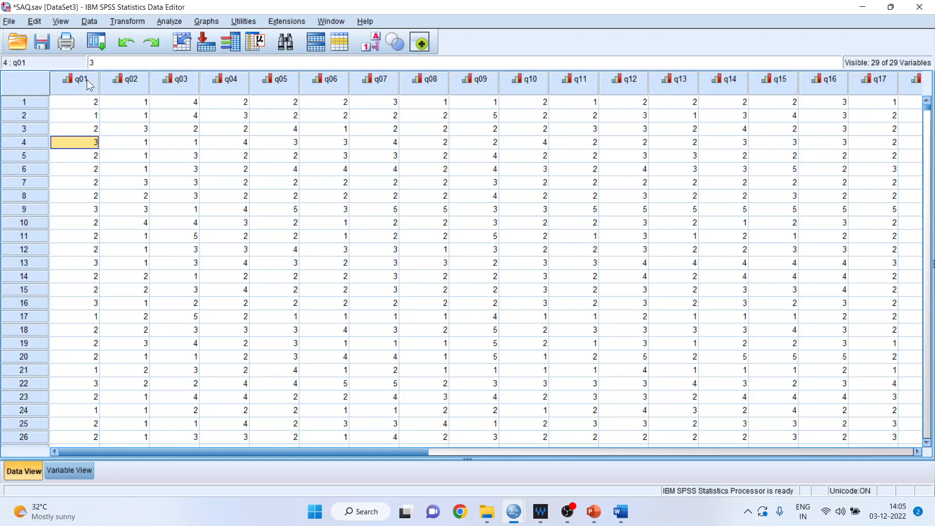
Enter 1 for q01 in the first four cases.
{"action": "left_click", "coordinate": [87, 80]}
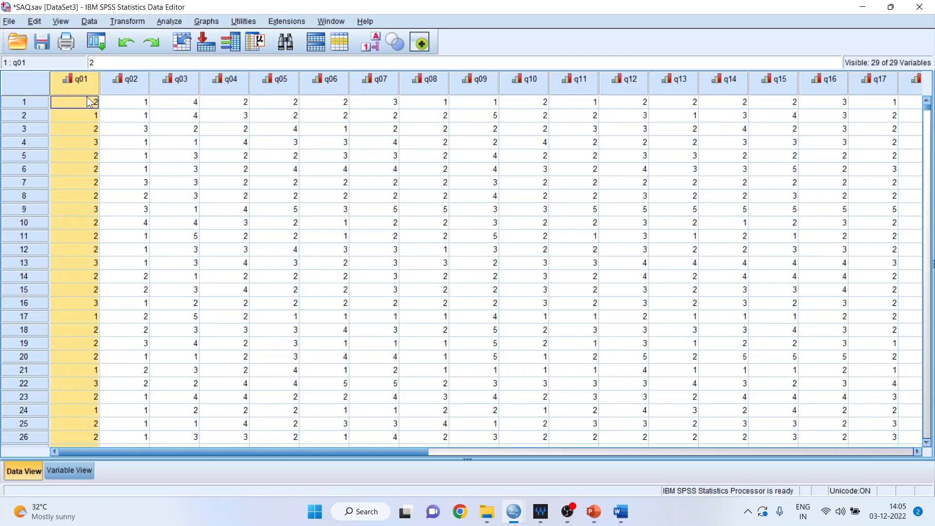
{"action": "left_click", "coordinate": [87, 101]}
{"action": "type", "text": "1"}
{"action": "key", "text": "Return"}
{"action": "type", "text": "1"}
{"action": "key", "text": "Return"}
{"action": "type", "text": "1"}
{"action": "key", "text": "Return"}
{"action": "type", "text": "1"}
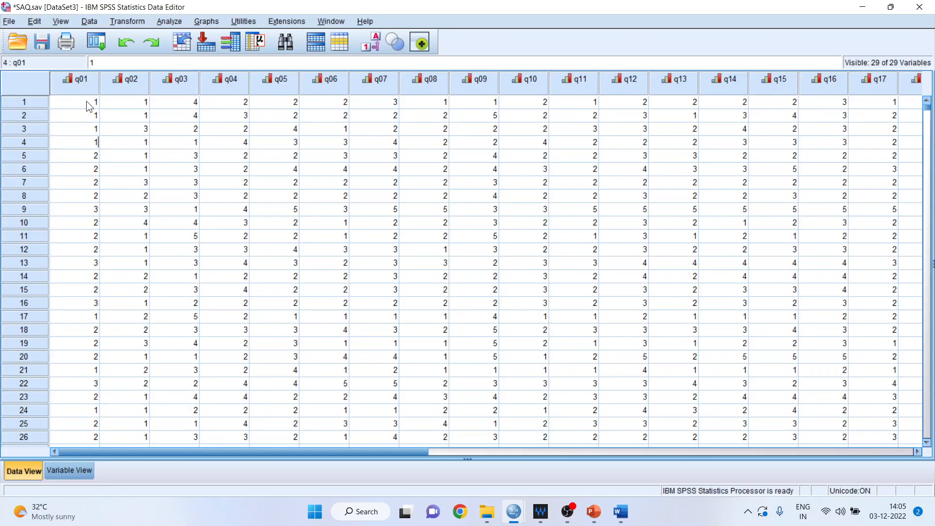
{"action": "key", "text": "Return"}
Undo the entries made in the q01 column.
{"action": "left_click", "coordinate": [90, 90]}
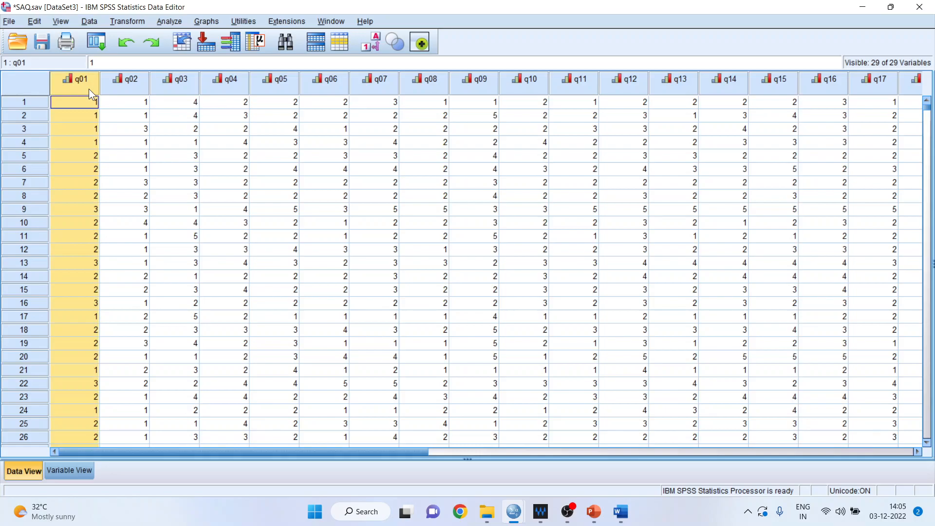
{"action": "key", "text": "ctrl+z"}
{"action": "key", "text": "ctrl+z"}
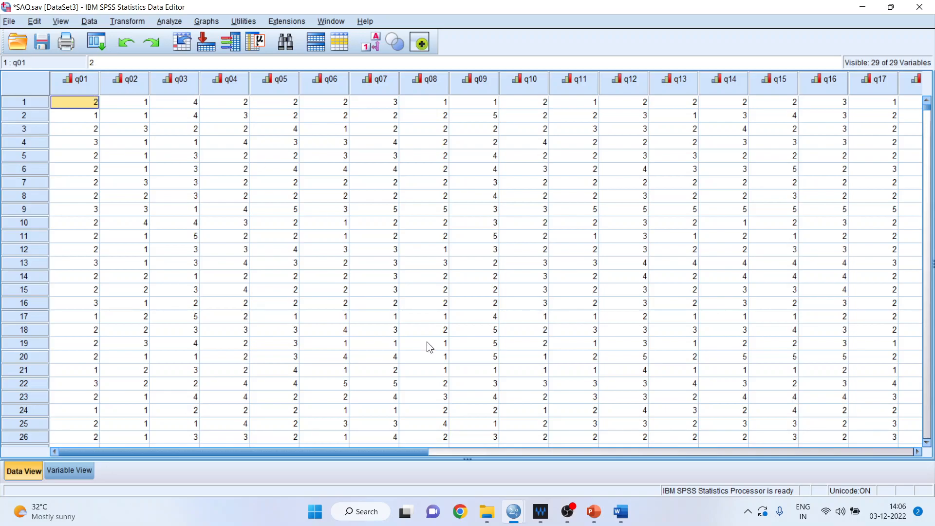
Switch to the "19. Factor Analysis" Word document and read the hypotheses and the KMO and Bartlett's Test section.
{"action": "mouse_move", "coordinate": [618, 510]}
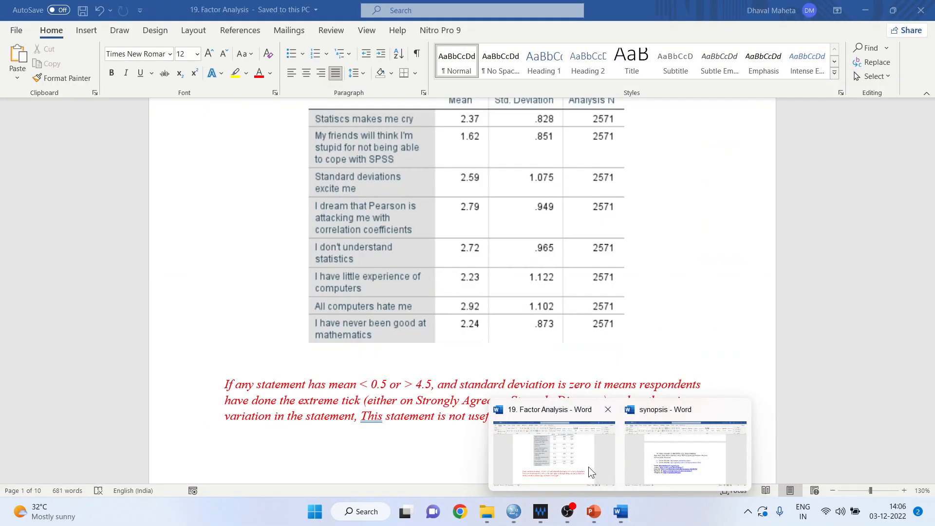
{"action": "left_click", "coordinate": [588, 467]}
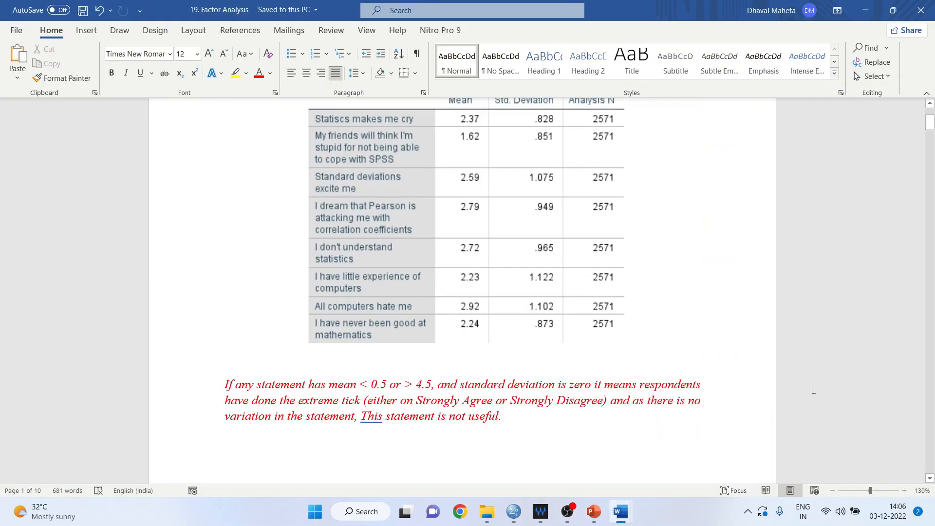
{"action": "left_click", "coordinate": [930, 479]}
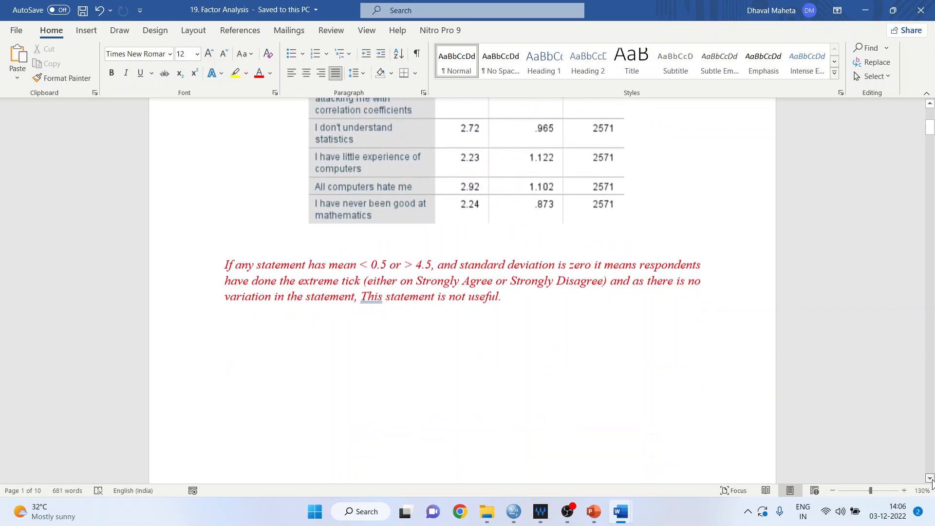
{"action": "left_click", "coordinate": [932, 480]}
{"action": "left_click", "coordinate": [931, 481]}
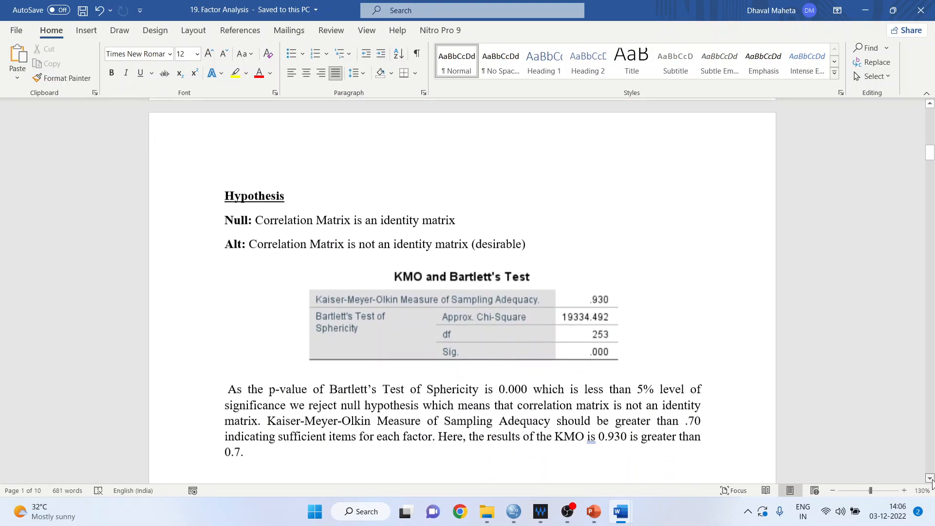
{"action": "left_click", "coordinate": [932, 480]}
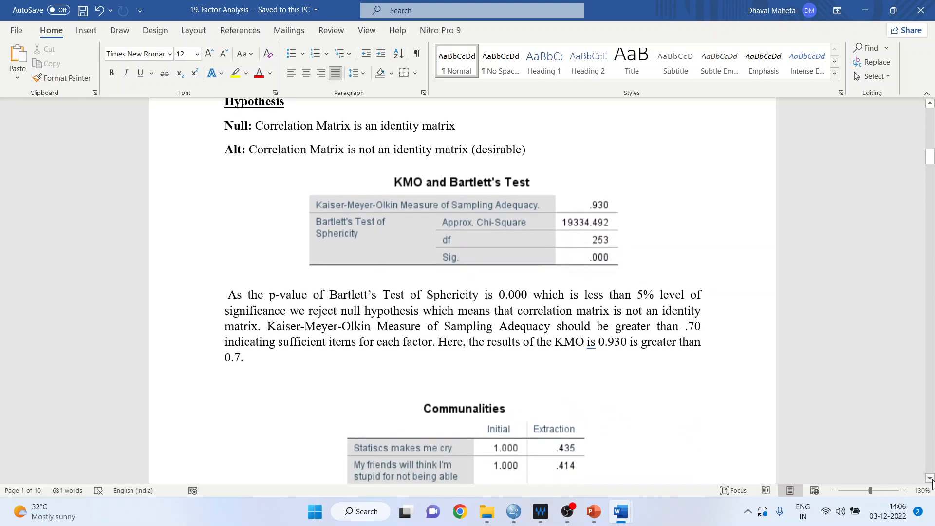
Switch to the SPSS output viewer and examine the KMO and Bartlett's Test table of the factor analysis.
{"action": "mouse_move", "coordinate": [513, 511]}
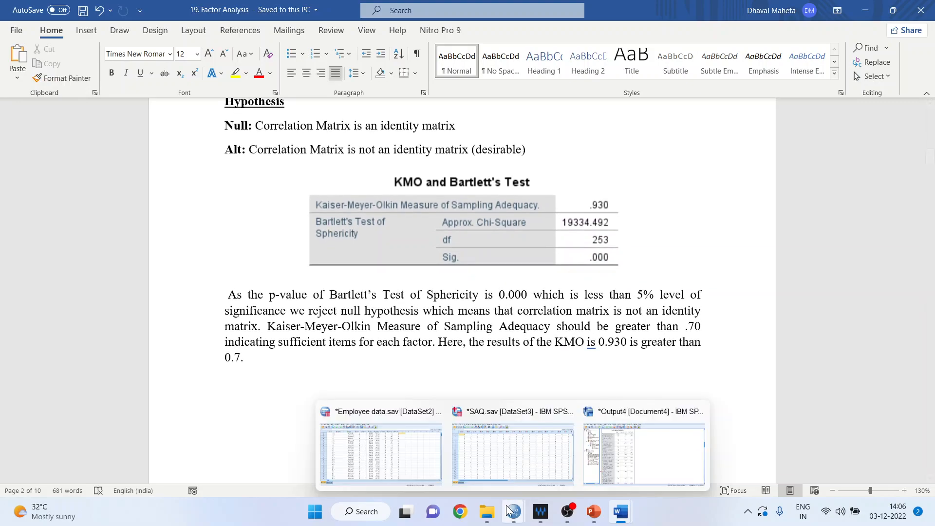
{"action": "left_click", "coordinate": [643, 466]}
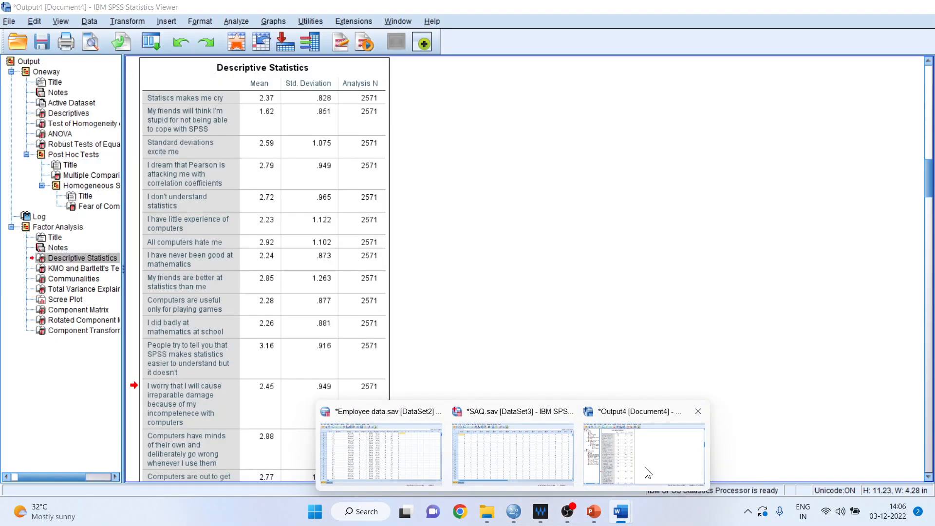
{"action": "left_click", "coordinate": [929, 478]}
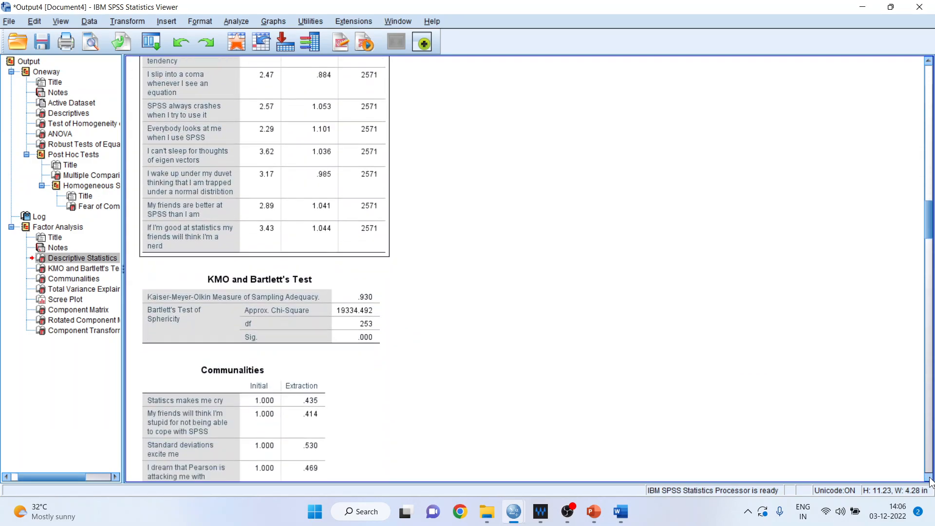
{"action": "left_click", "coordinate": [347, 218]}
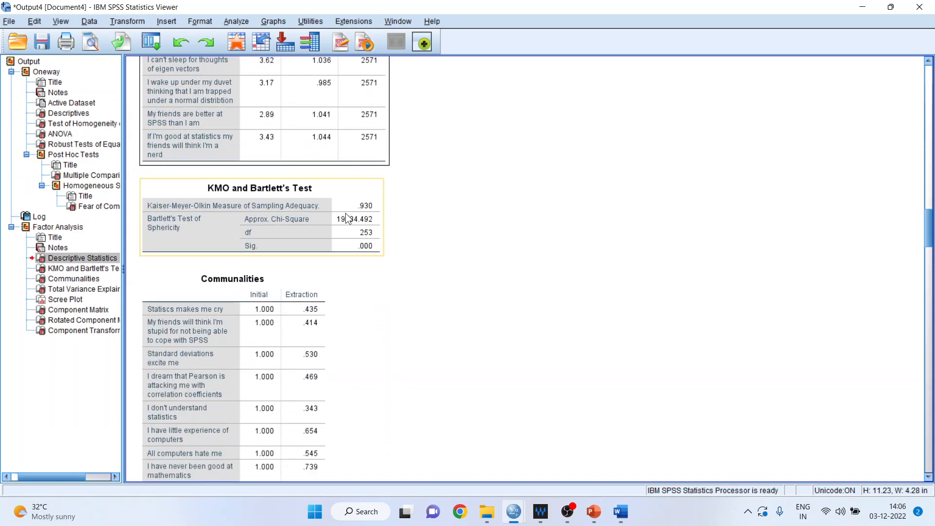
Switch to the "19. Factor Analysis" Word document and highlight the interpretation text on Bartlett's test and the KMO threshold.
{"action": "mouse_move", "coordinate": [623, 517]}
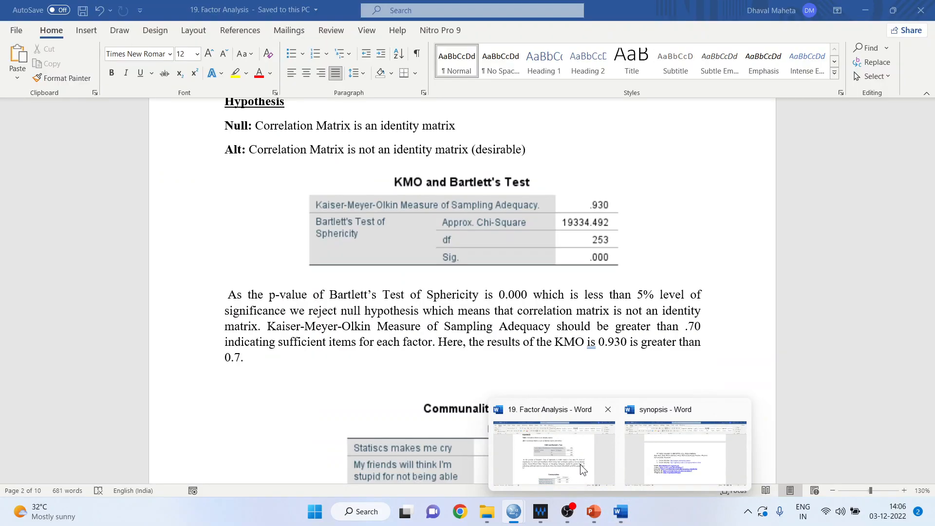
{"action": "left_click", "coordinate": [580, 463]}
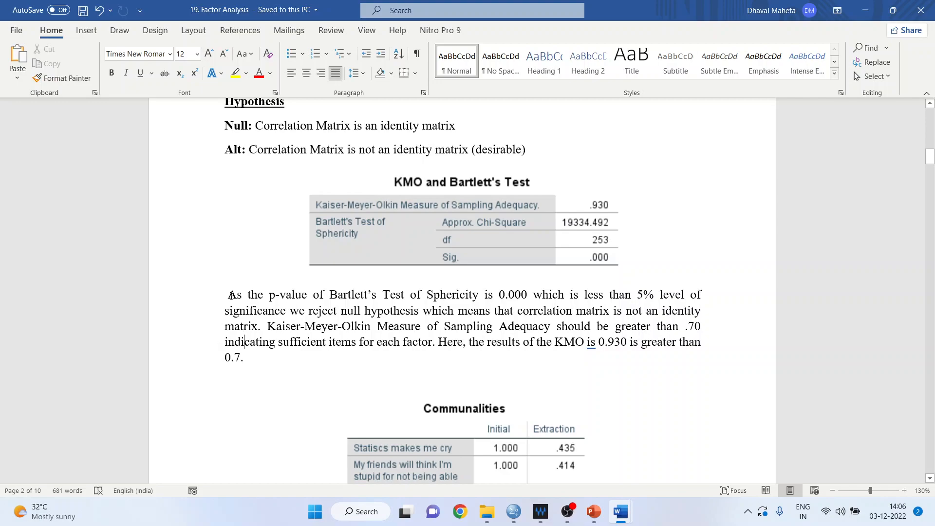
{"action": "left_click_drag", "start_coordinate": [227, 294], "coordinate": [703, 330]}
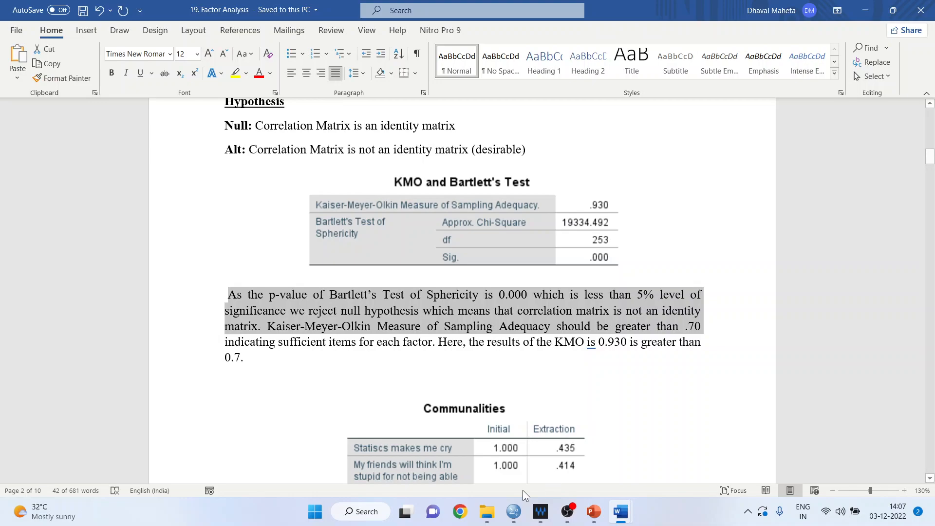
Switch to the SPSS output viewer and select the Communalities table to examine its extraction values.
{"action": "mouse_move", "coordinate": [540, 512]}
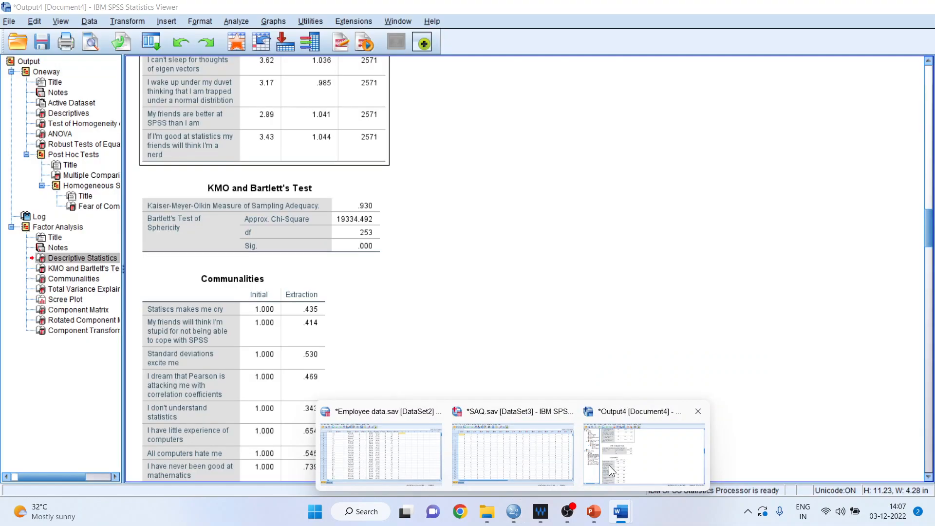
{"action": "left_click", "coordinate": [608, 466]}
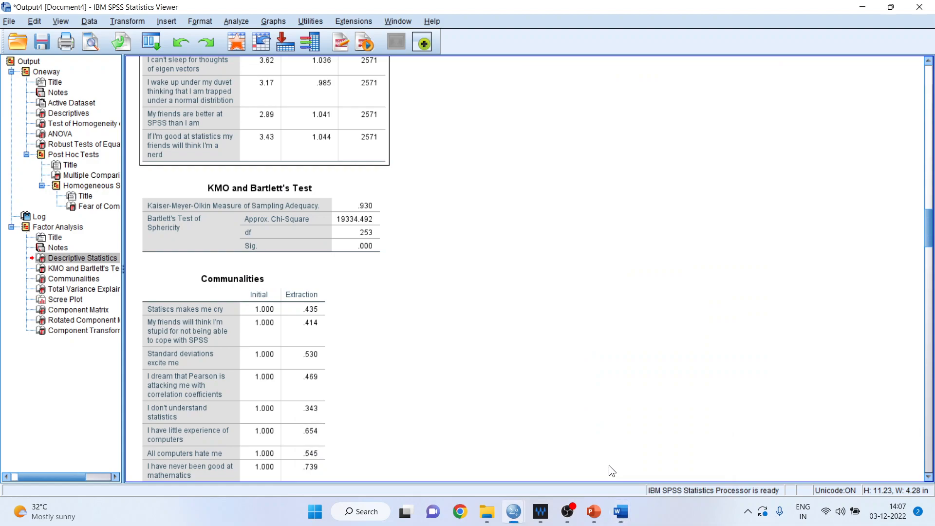
{"action": "scroll", "coordinate": [928, 477], "scroll_direction": "down", "scroll_amount": 5}
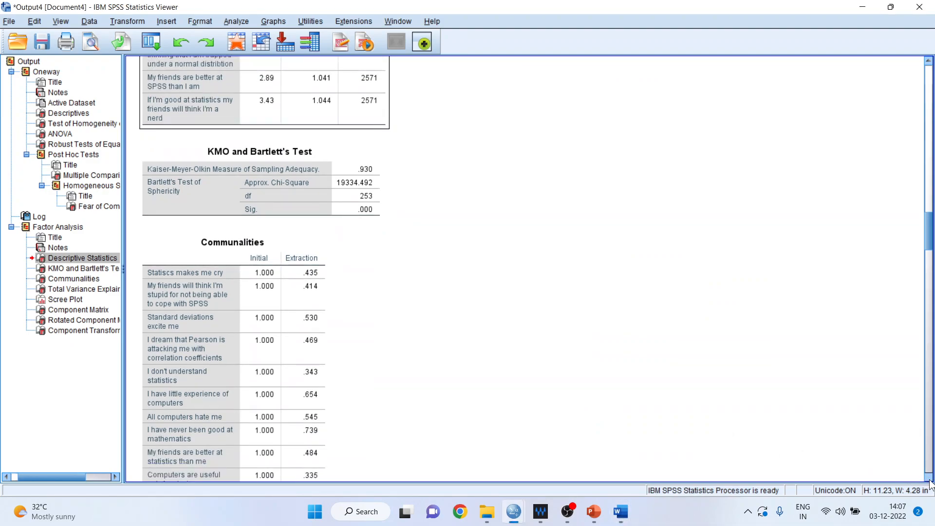
{"action": "left_click", "coordinate": [316, 239]}
{"action": "left_click", "coordinate": [303, 237]}
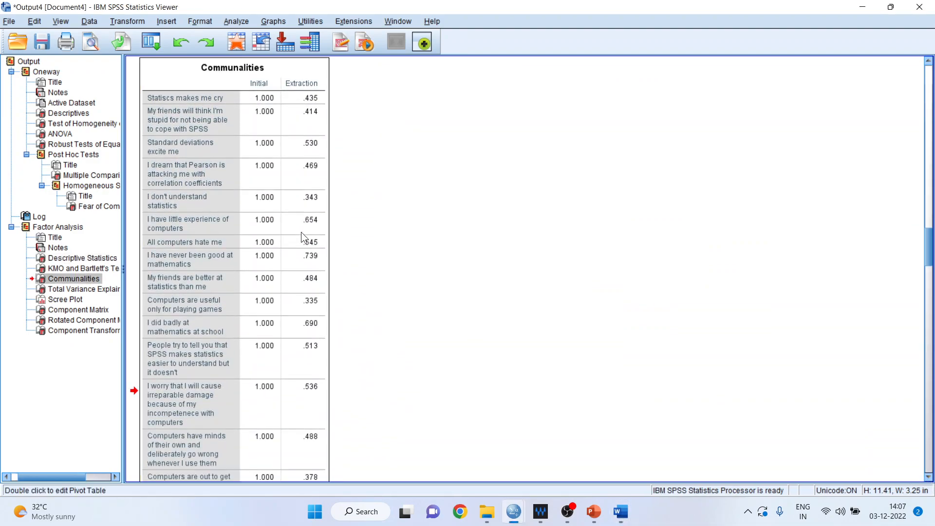
Switch to the "19. Factor Analysis" Word document and read the Communalities table and guideline, continuing to the Total Variance Explained table.
{"action": "mouse_move", "coordinate": [621, 511]}
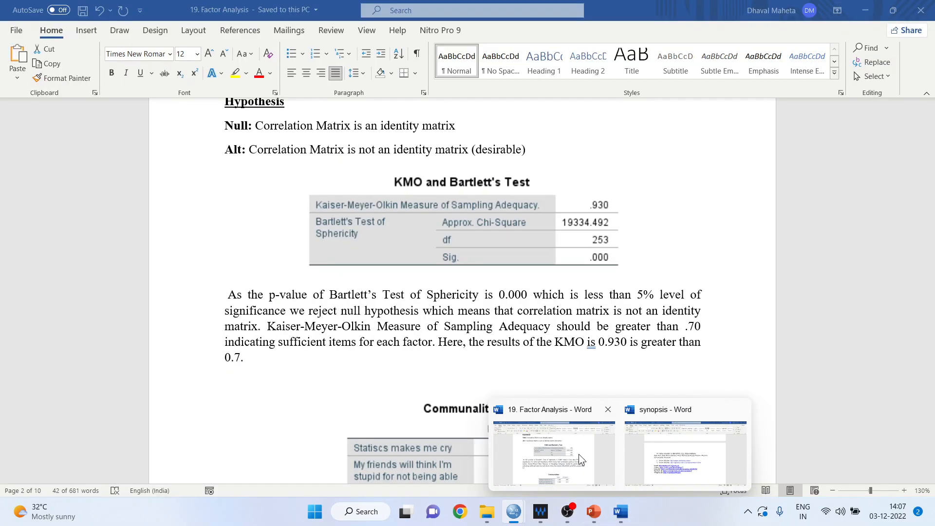
{"action": "left_click", "coordinate": [578, 453]}
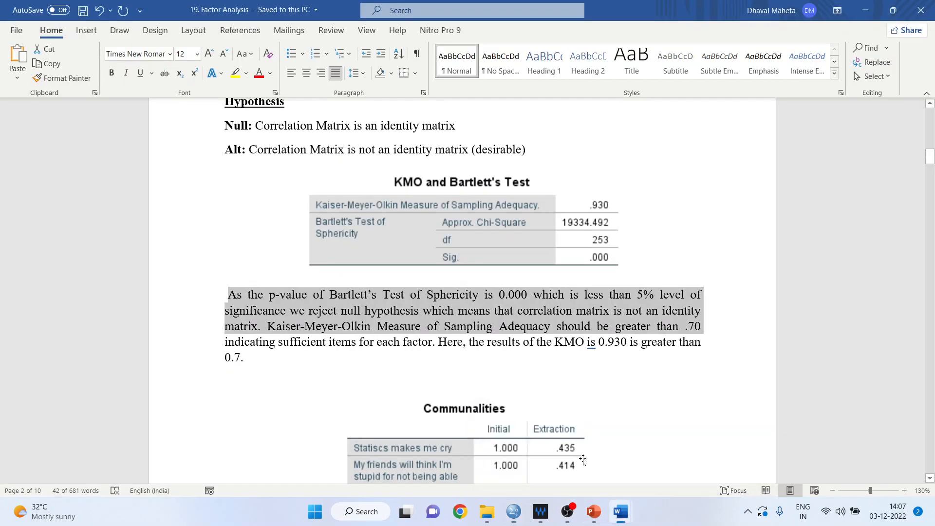
{"action": "left_click", "coordinate": [930, 479]}
{"action": "left_click_drag", "start_coordinate": [930, 479], "coordinate": [930, 479]}
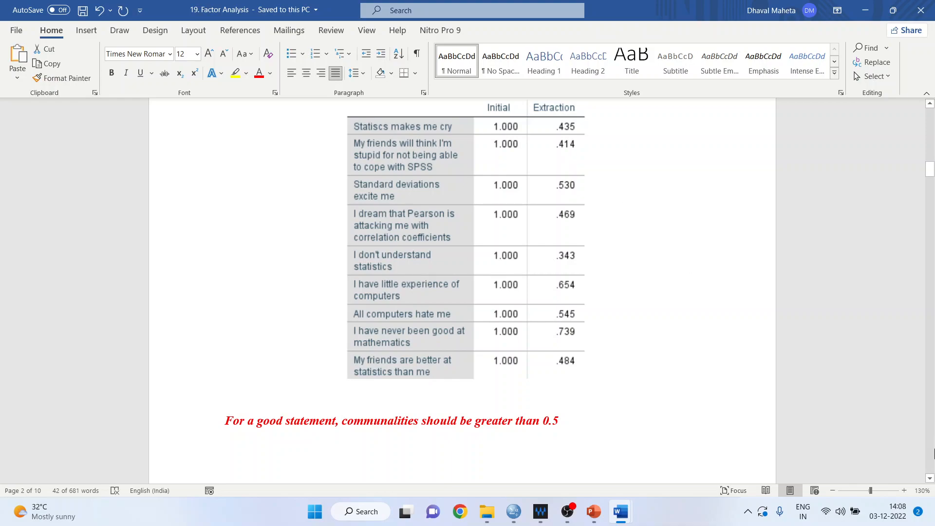
{"action": "left_click", "coordinate": [929, 479]}
{"action": "left_click_drag", "start_coordinate": [929, 478], "coordinate": [929, 478]}
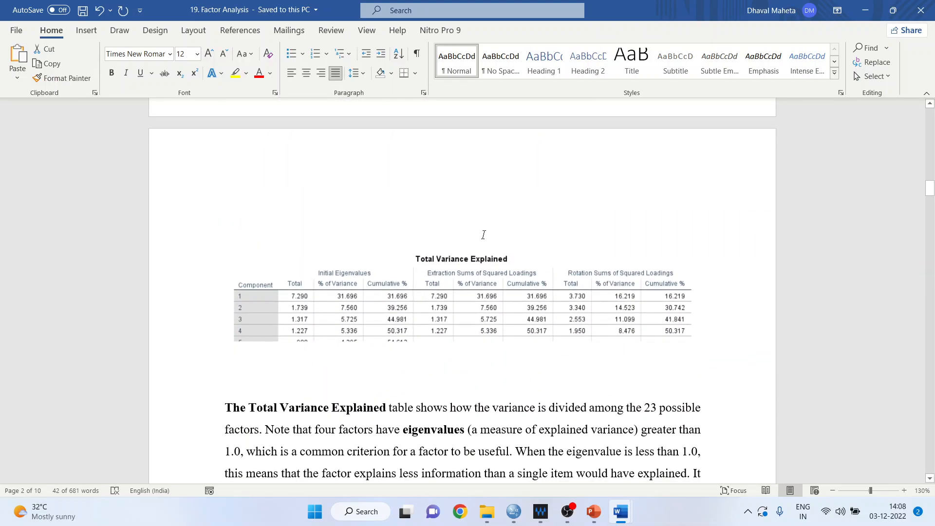
{"action": "left_click", "coordinate": [478, 180]}
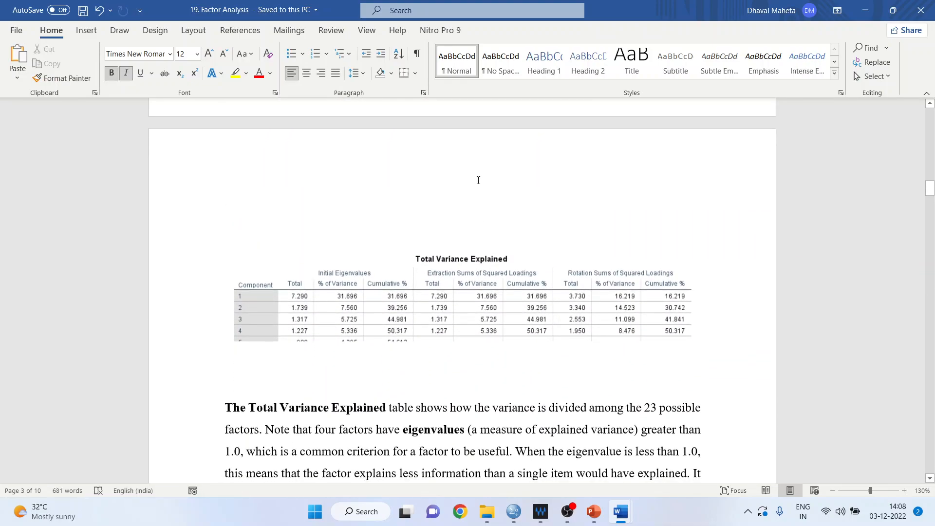
{"action": "scroll", "coordinate": [480, 194], "scroll_direction": "down", "scroll_amount": 1}
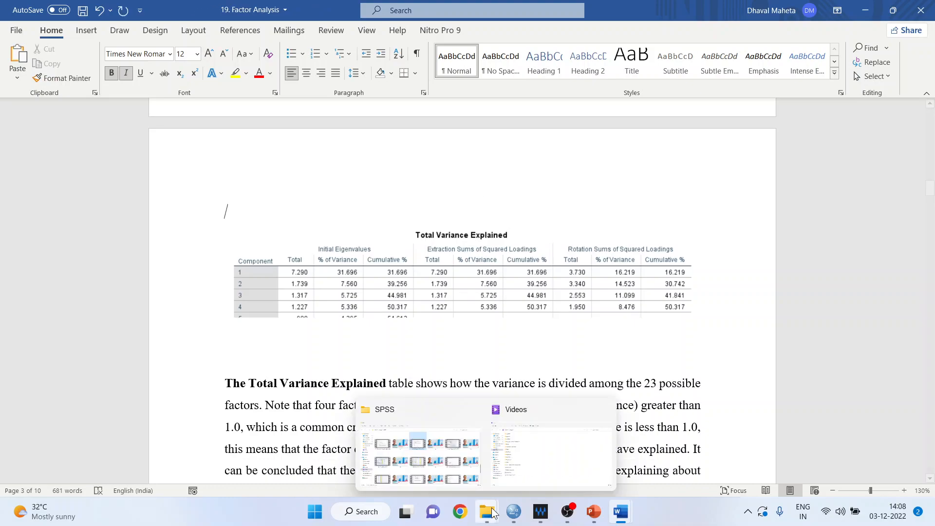
Switch to the SPSS output viewer and select the Total Variance Explained table to examine the components' initial eigenvalues.
{"action": "mouse_move", "coordinate": [514, 519]}
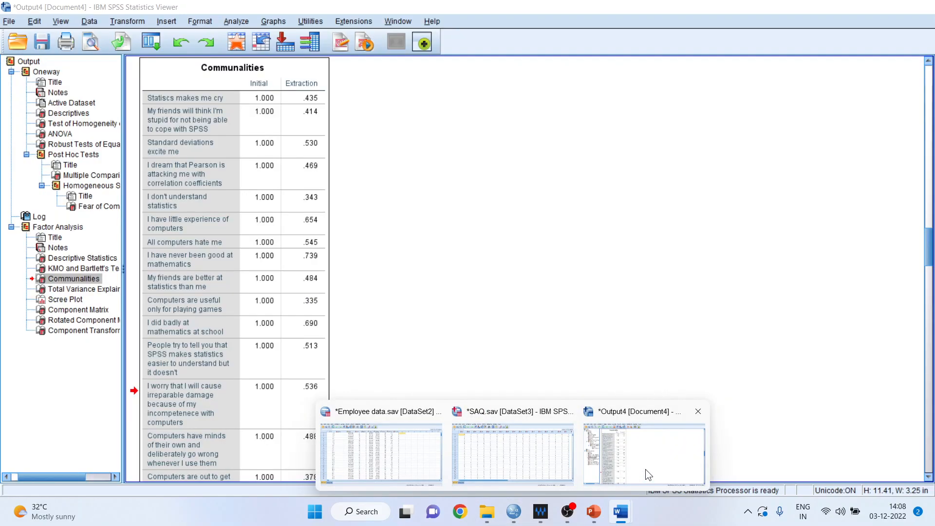
{"action": "left_click", "coordinate": [644, 469]}
{"action": "scroll", "coordinate": [928, 479], "scroll_direction": "down", "scroll_amount": 5}
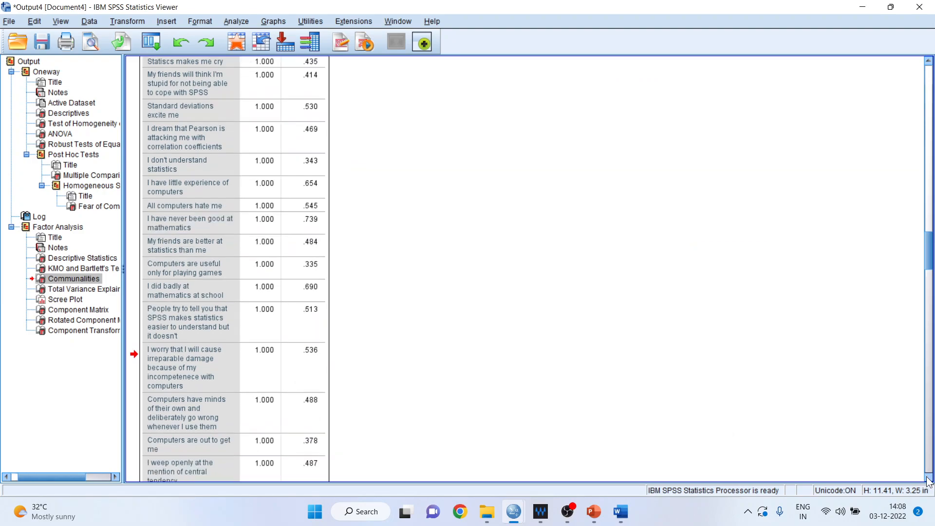
{"action": "scroll", "coordinate": [929, 479], "scroll_direction": "down", "scroll_amount": 8}
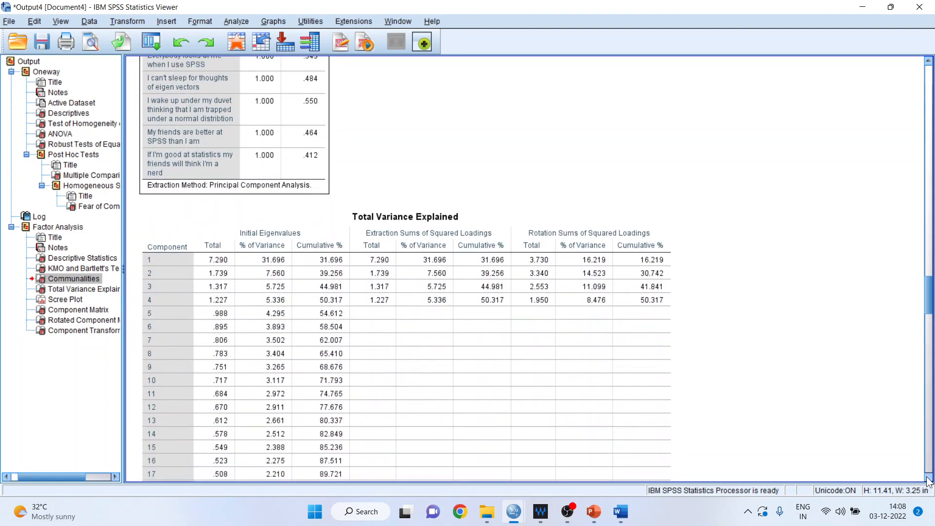
{"action": "scroll", "coordinate": [929, 479], "scroll_direction": "down", "scroll_amount": 1}
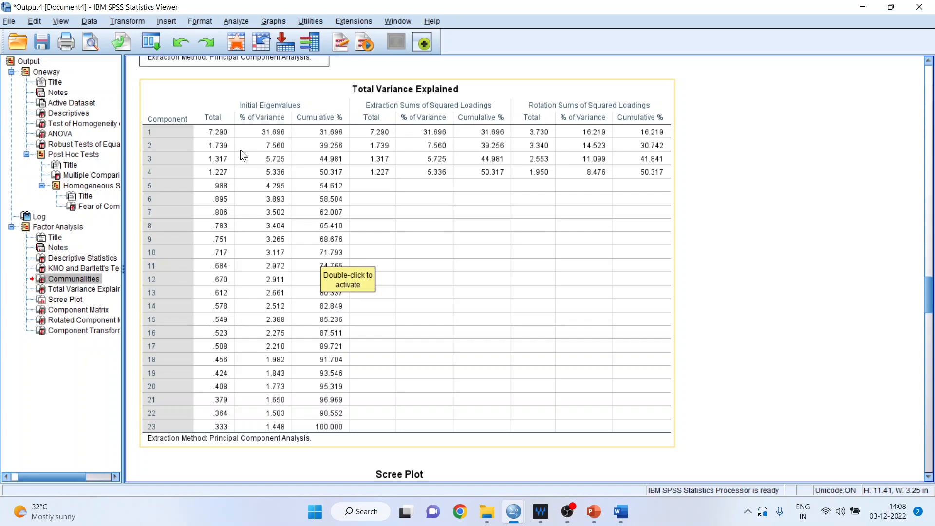
{"action": "left_click", "coordinate": [220, 133]}
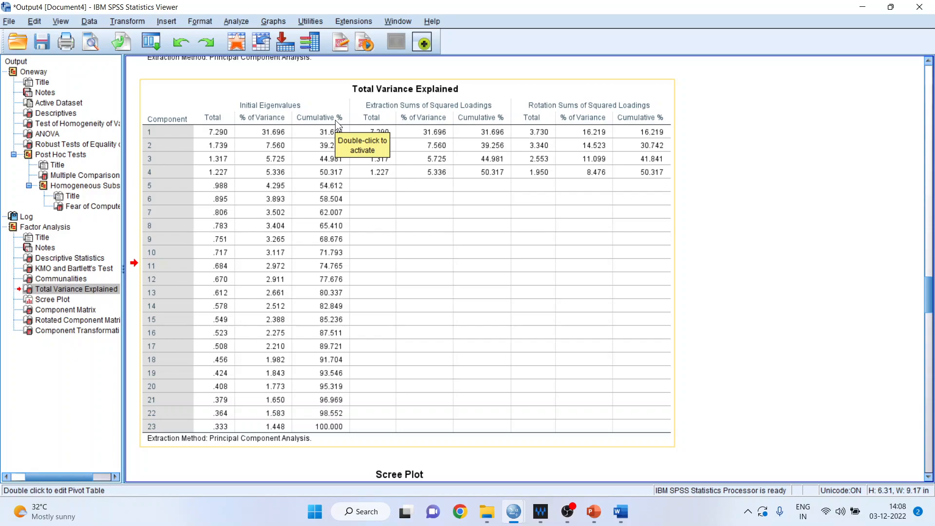
{"action": "left_click", "coordinate": [214, 133]}
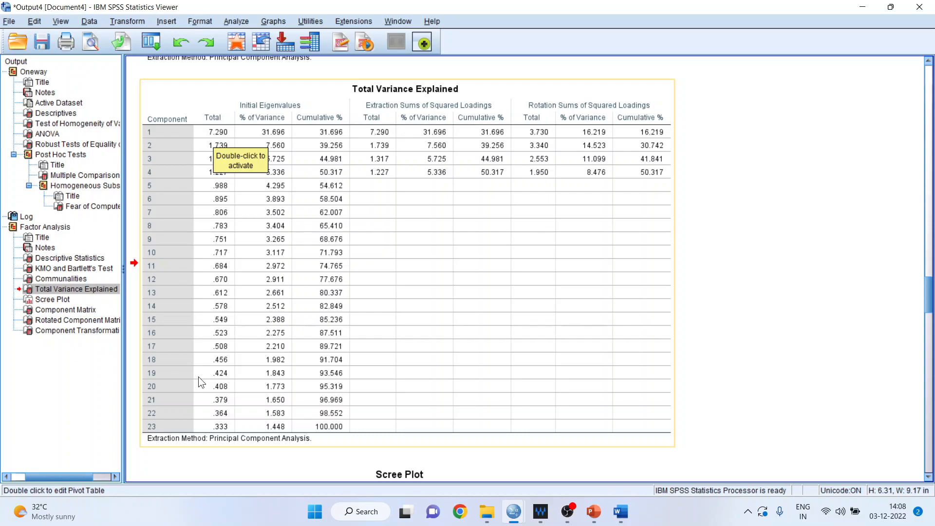
{"action": "left_click", "coordinate": [209, 137]}
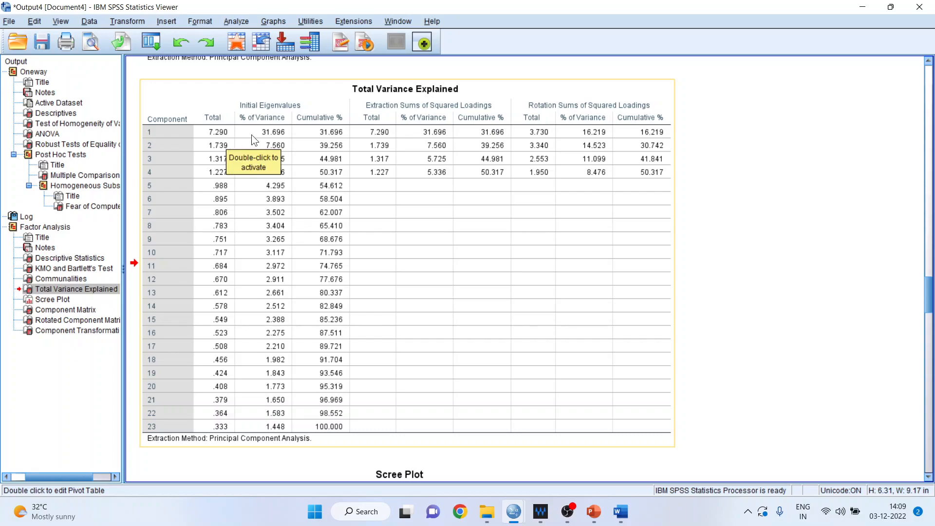
Examine the initial % of Variance values of components 1 to 4 in the Total Variance Explained table.
{"action": "left_click", "coordinate": [274, 131]}
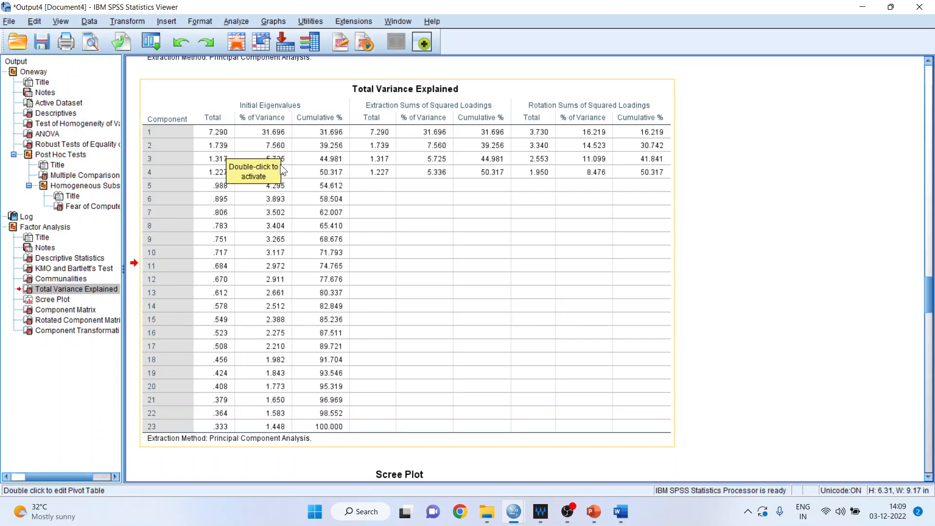
{"action": "left_click", "coordinate": [280, 144]}
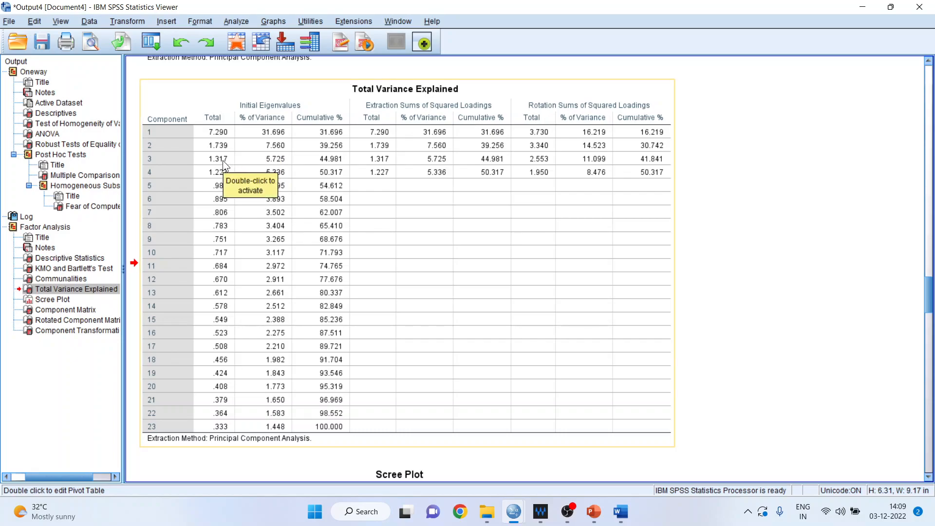
{"action": "left_click", "coordinate": [279, 163]}
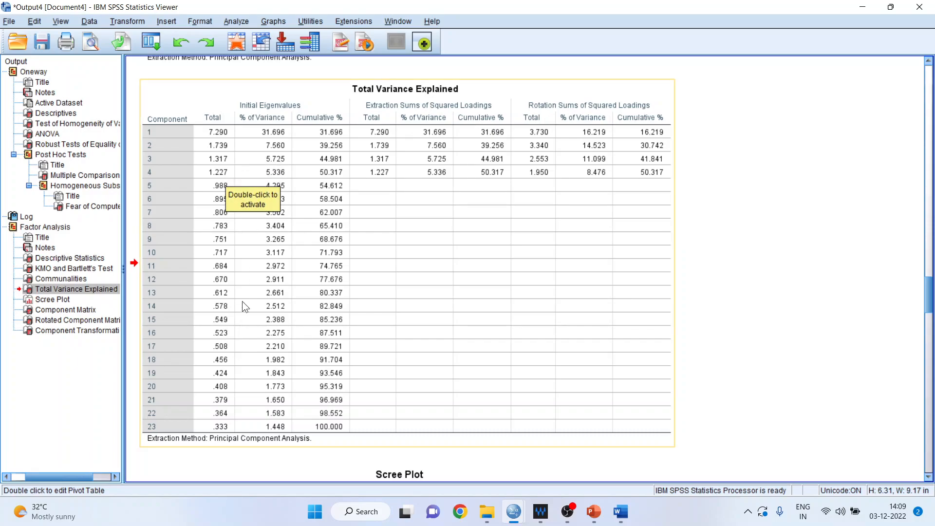
{"action": "left_click", "coordinate": [276, 174]}
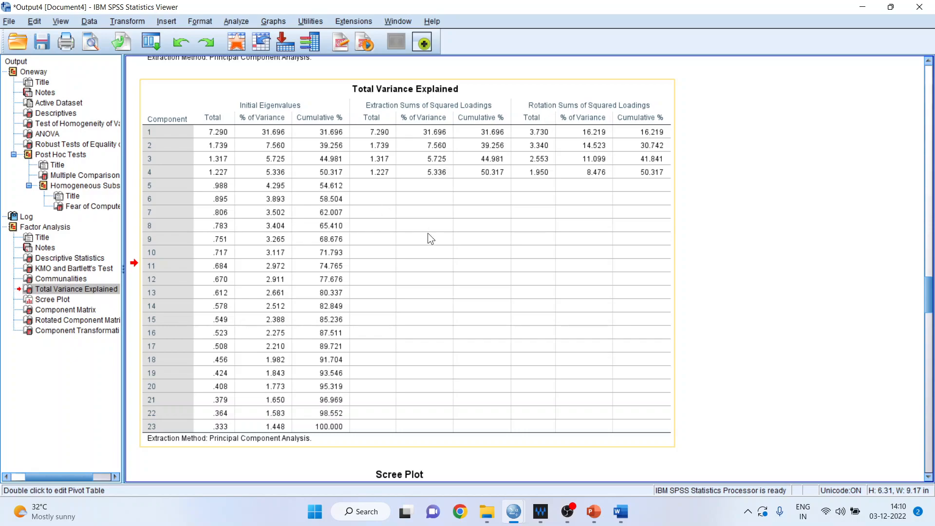
Switch to the "19. Factor Analysis" Word document and read the paragraph interpreting the Total Variance Explained table.
{"action": "mouse_move", "coordinate": [620, 511]}
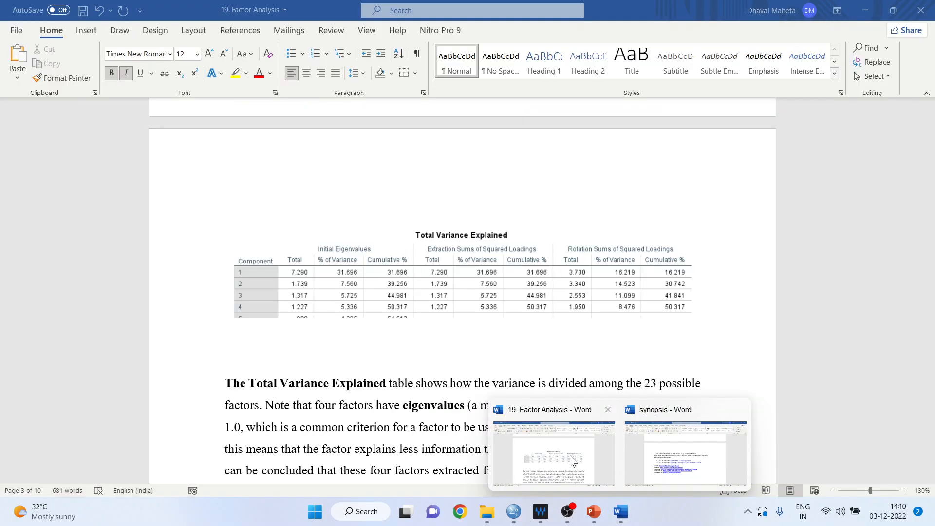
{"action": "left_click", "coordinate": [570, 454]}
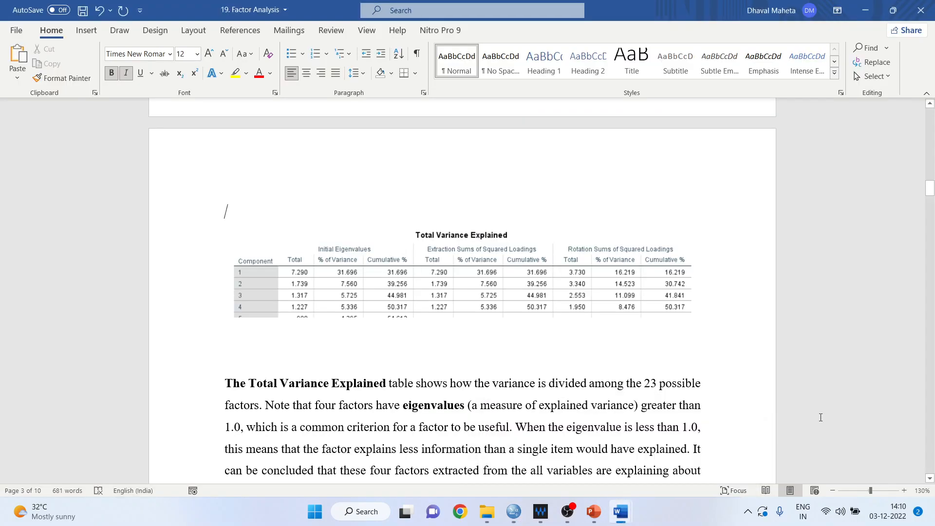
{"action": "left_click", "coordinate": [929, 478]}
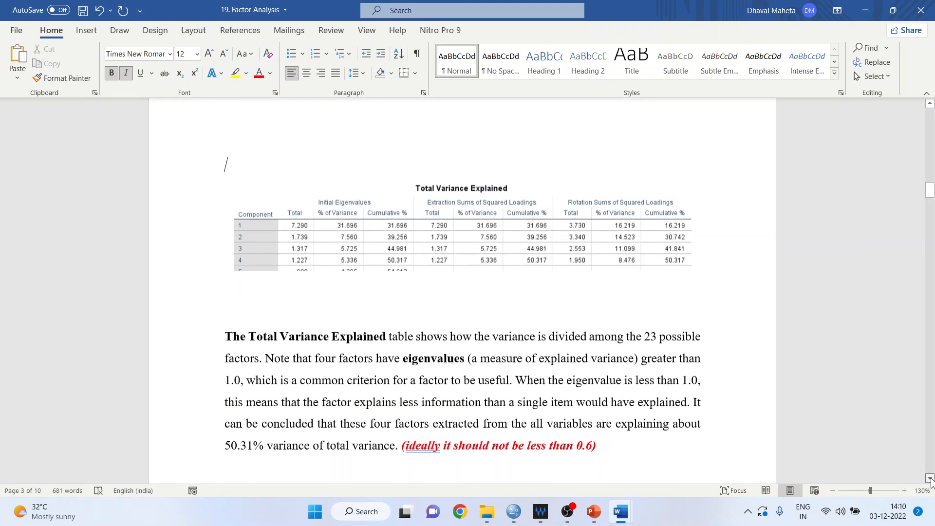
{"action": "left_click", "coordinate": [930, 479]}
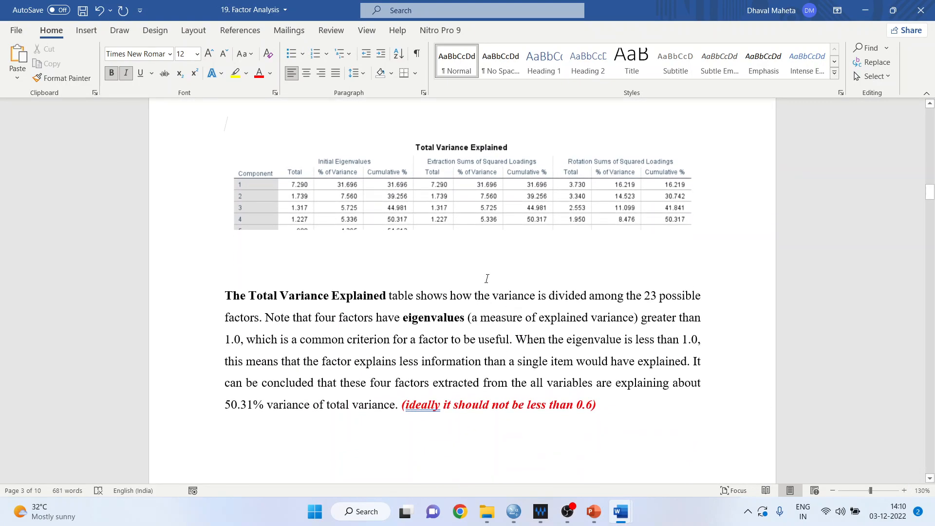
{"action": "left_click", "coordinate": [535, 294]}
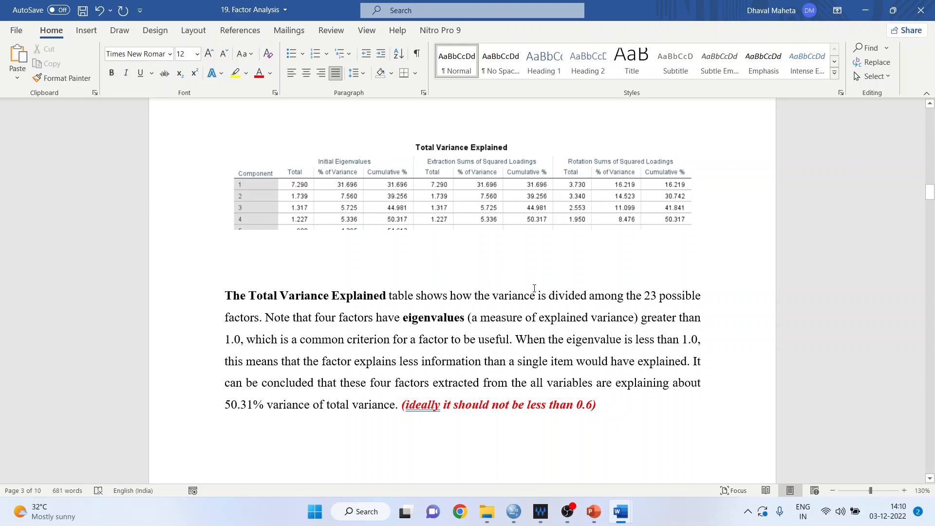
Highlight in turn the sentences on the eigenvalue criterion of 1.0 and on the total variance explained by the four factors.
{"action": "left_click", "coordinate": [344, 308]}
{"action": "key", "text": "Down"}
{"action": "left_click_drag", "start_coordinate": [260, 317], "coordinate": [512, 350]}
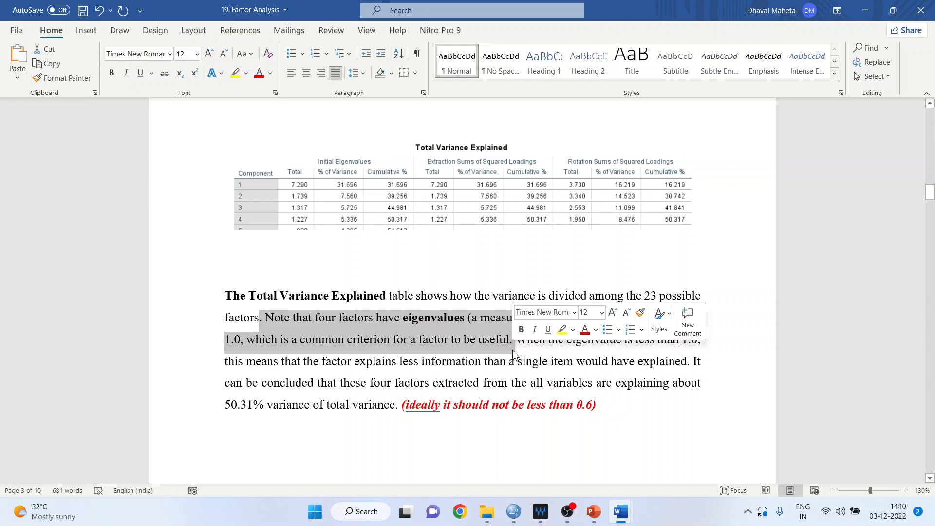
{"action": "left_click", "coordinate": [512, 344]}
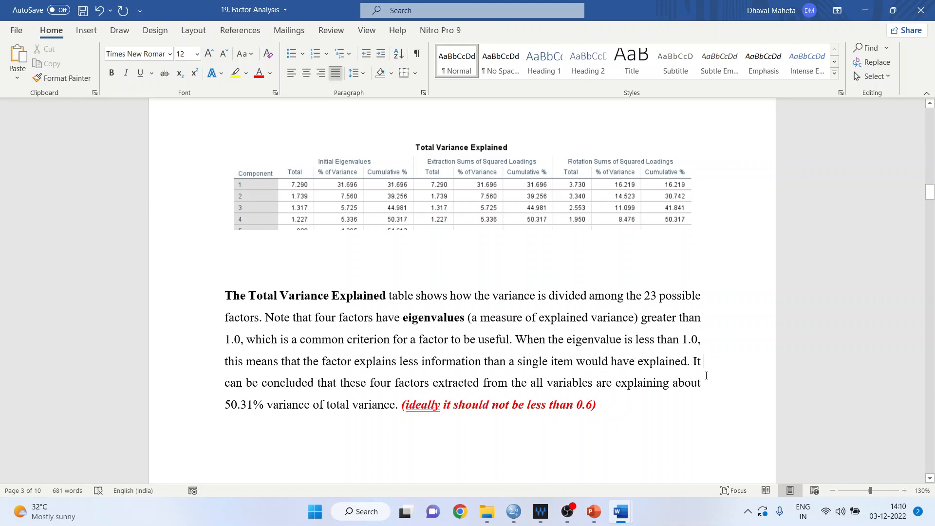
{"action": "left_click_drag", "start_coordinate": [706, 375], "coordinate": [706, 382]}
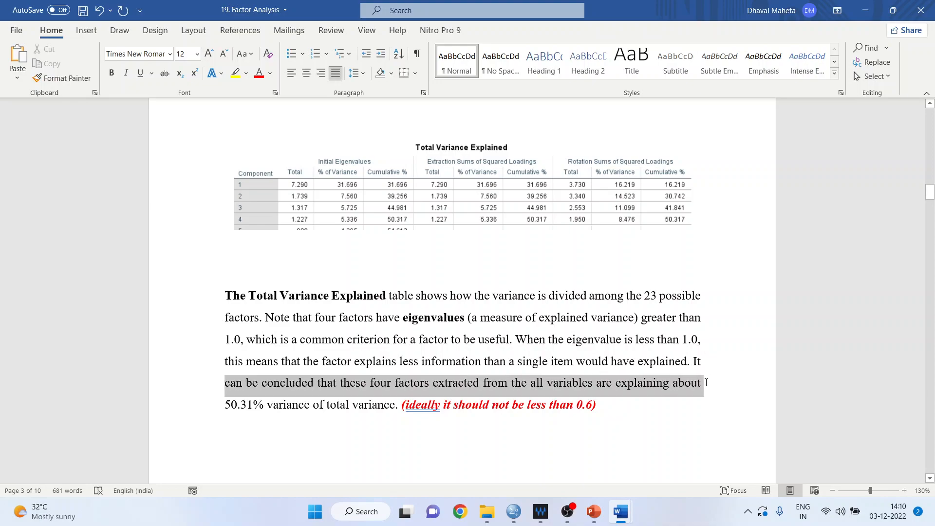
{"action": "left_click_drag", "start_coordinate": [704, 376], "coordinate": [398, 410]}
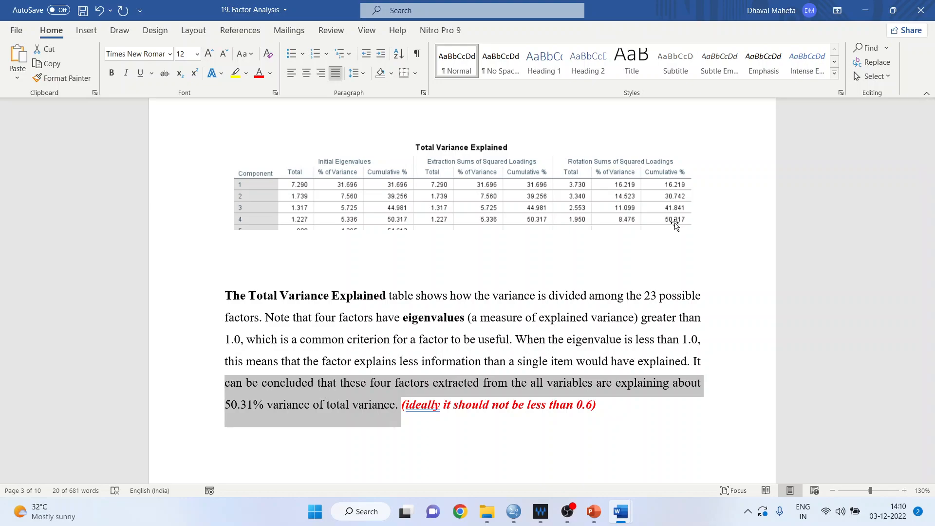
View the annotated Scree Plot that follows the Total Variance Explained section in the Word notes.
{"action": "left_click", "coordinate": [932, 431]}
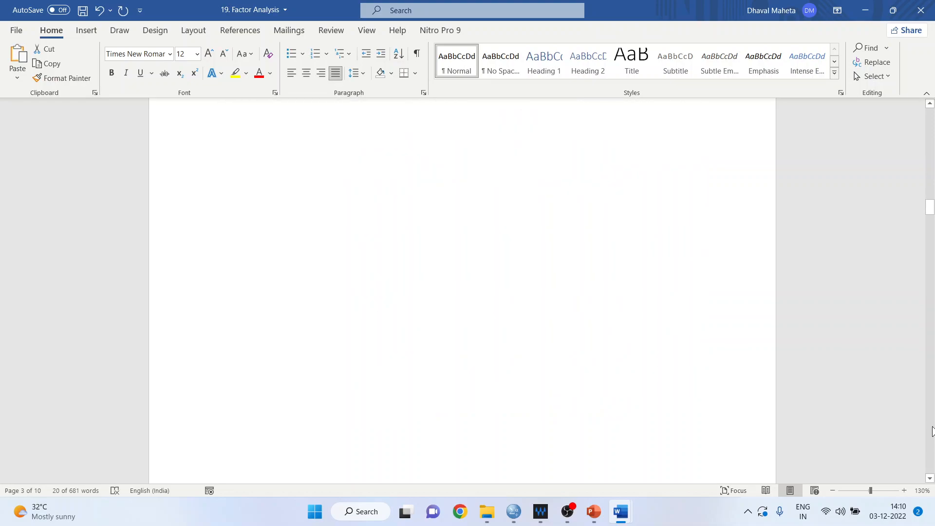
{"action": "left_click", "coordinate": [932, 427]}
{"action": "left_click", "coordinate": [930, 477]}
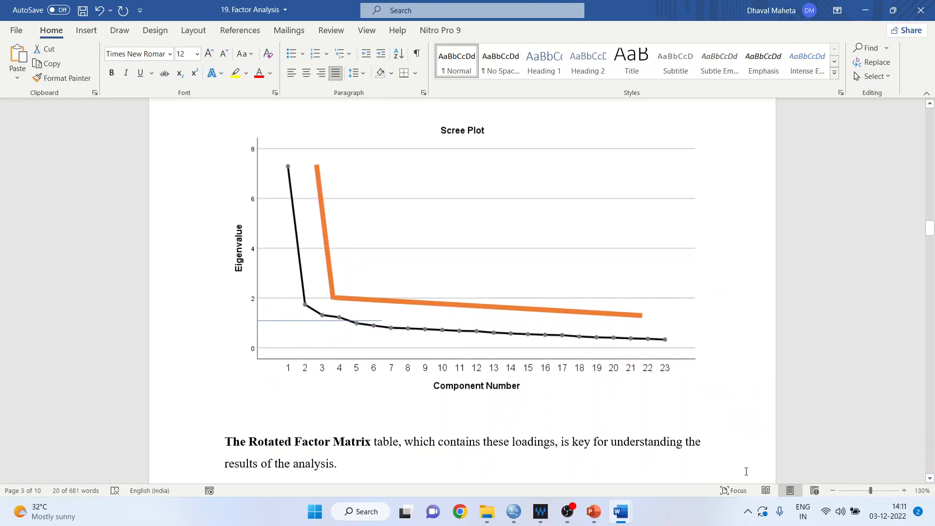
Switch to the SPSS output viewer and view the Scree Plot below the Total Variance Explained table.
{"action": "mouse_move", "coordinate": [593, 521]}
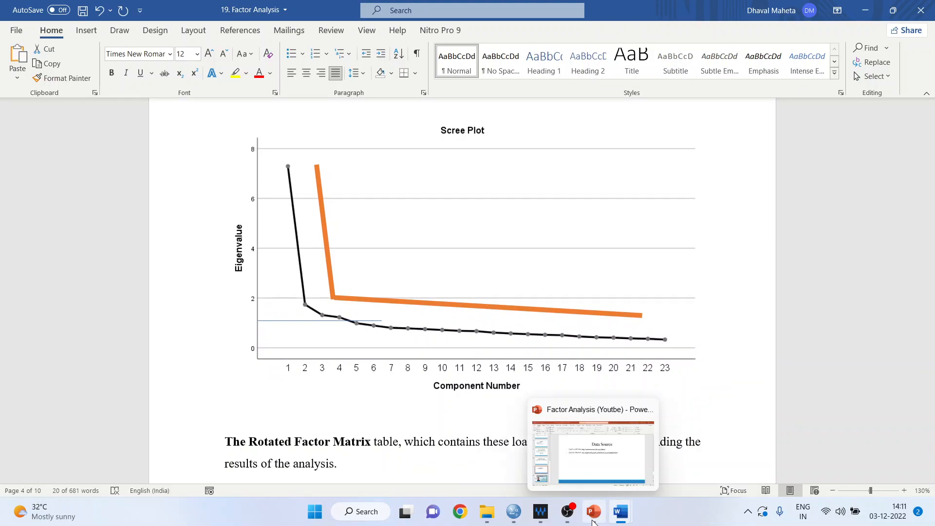
{"action": "mouse_move", "coordinate": [527, 513]}
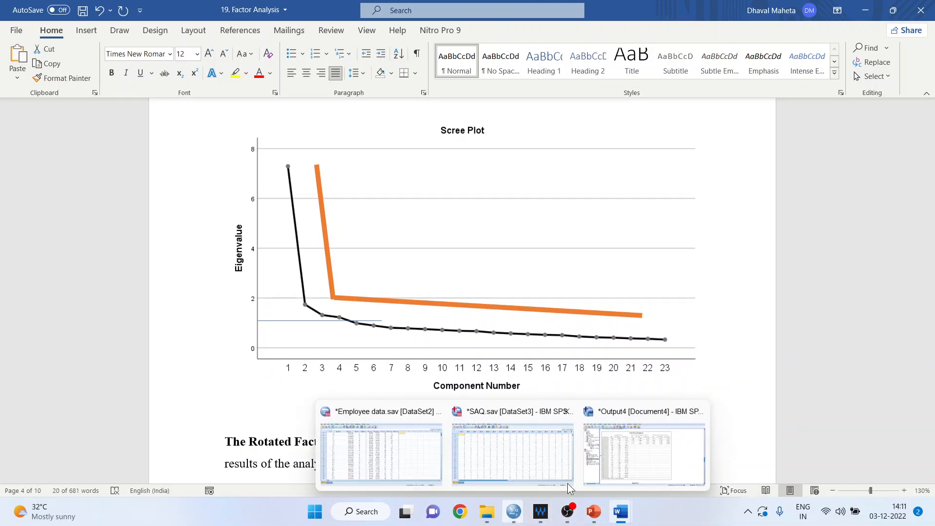
{"action": "left_click", "coordinate": [645, 454]}
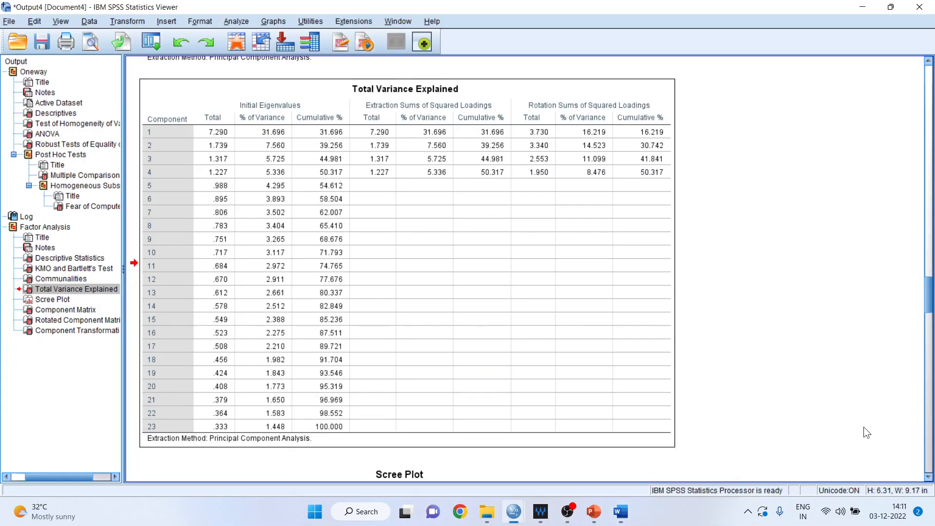
{"action": "left_click", "coordinate": [929, 458]}
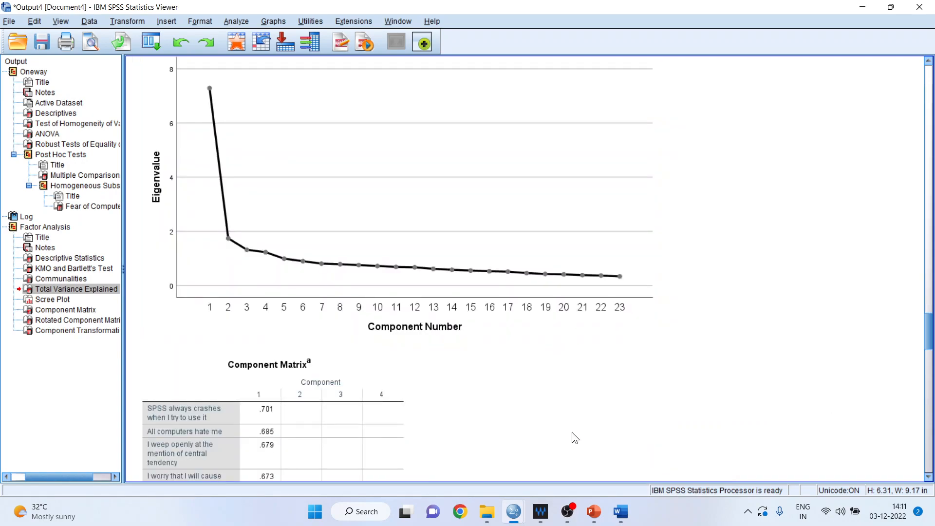
Switch back to the "19. Factor Analysis" Word document and examine the elbow in the annotated Scree Plot.
{"action": "mouse_move", "coordinate": [595, 516]}
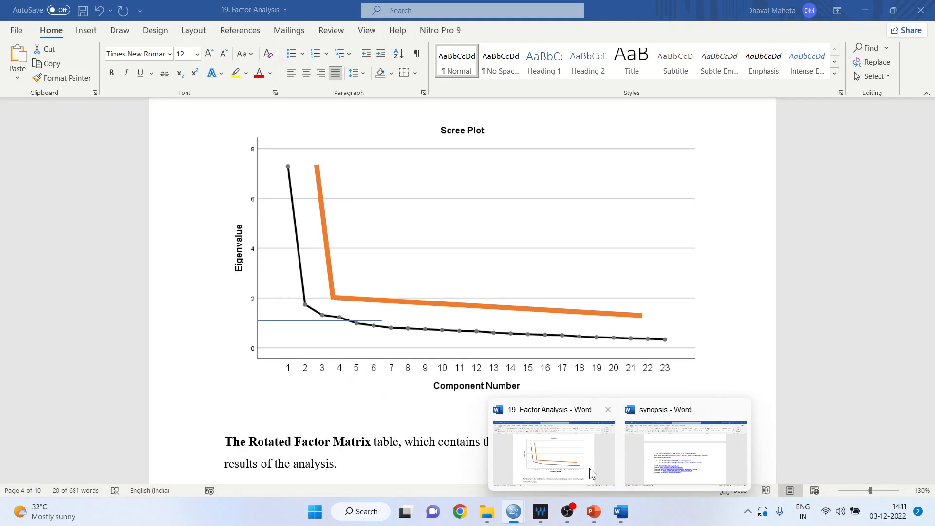
{"action": "left_click", "coordinate": [593, 473]}
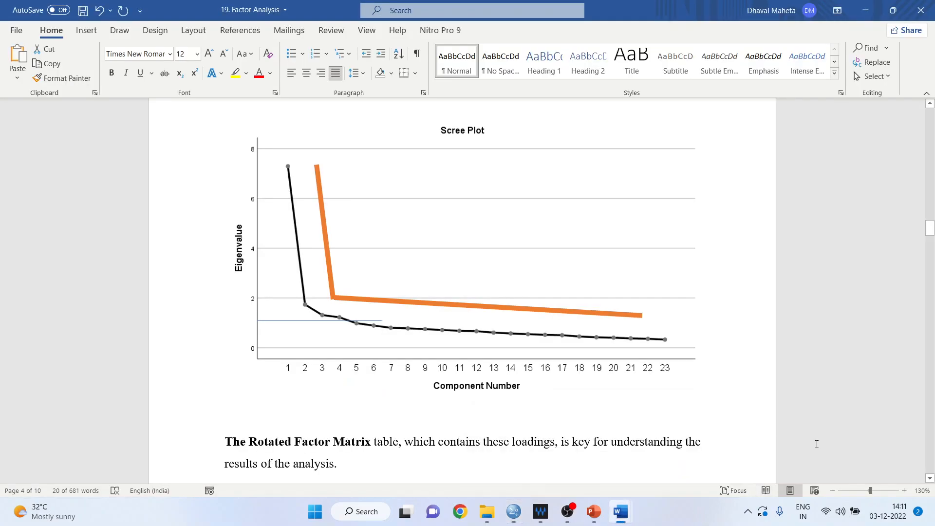
{"action": "left_click", "coordinate": [930, 479]}
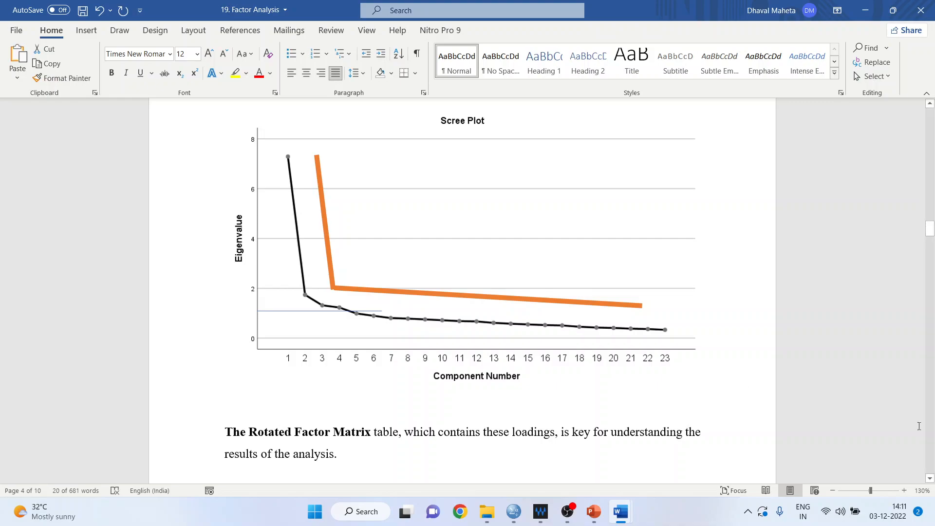
Read the Rotated Factor Matrix paragraph in the Word notes, and switch to the SPSS output viewer to view the Component Matrix table.
{"action": "left_click", "coordinate": [929, 478]}
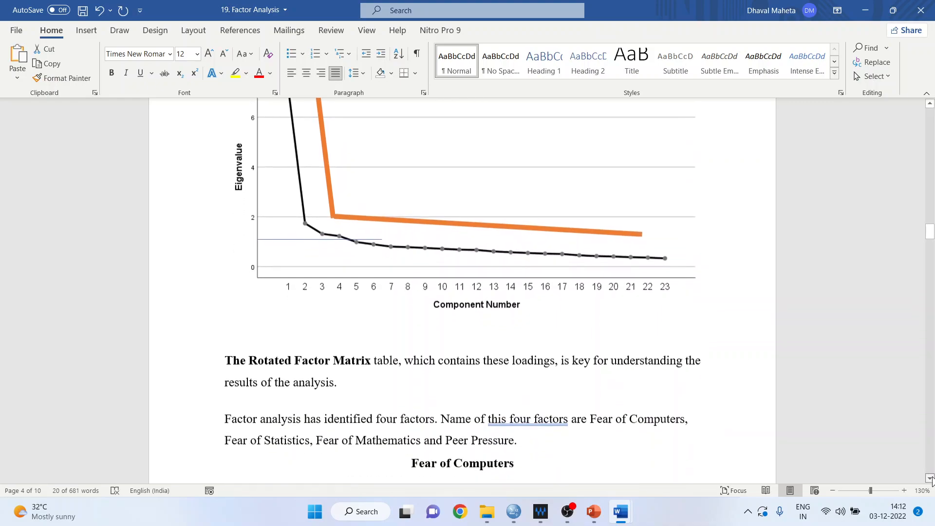
{"action": "left_click", "coordinate": [930, 478]}
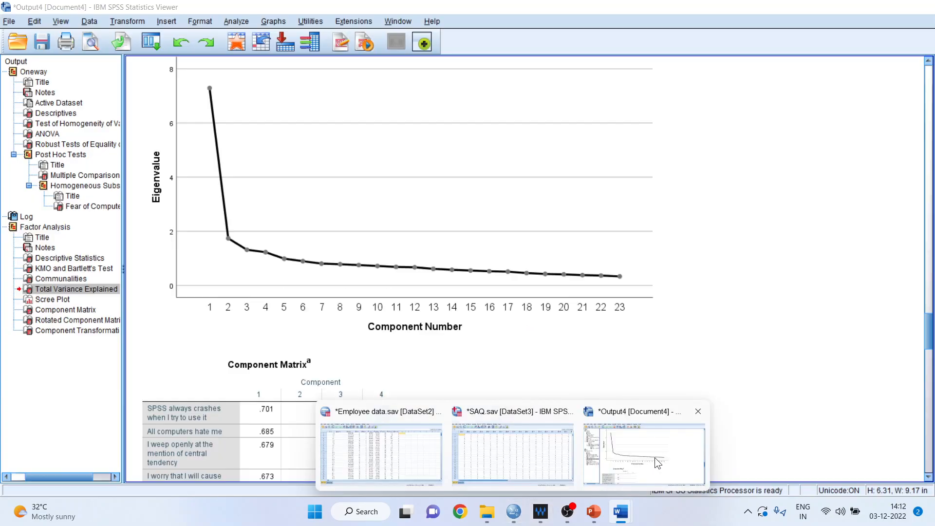
{"action": "left_click", "coordinate": [643, 450]}
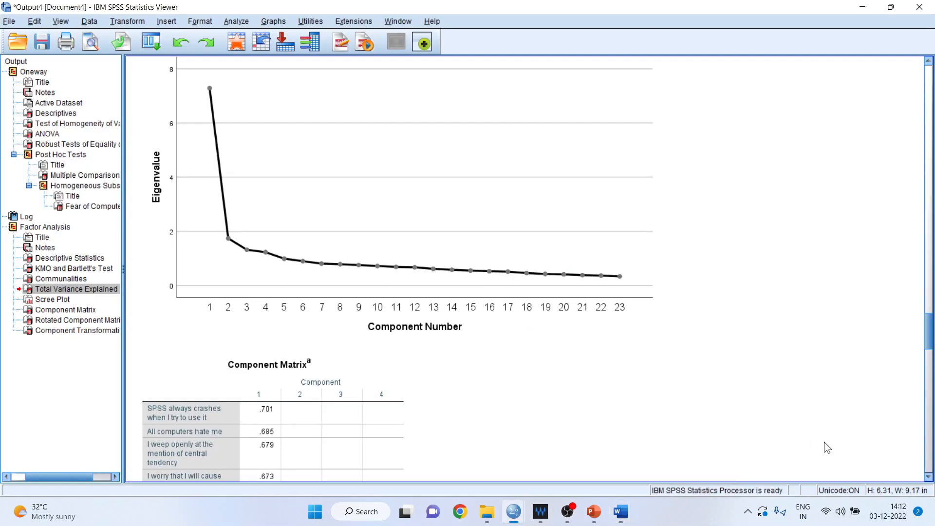
{"action": "left_click", "coordinate": [928, 480]}
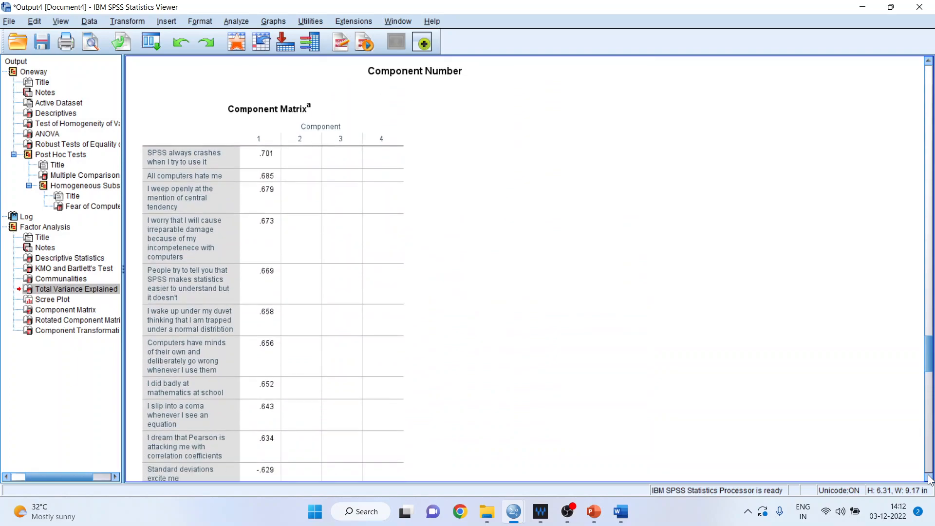
{"action": "left_click", "coordinate": [347, 170]}
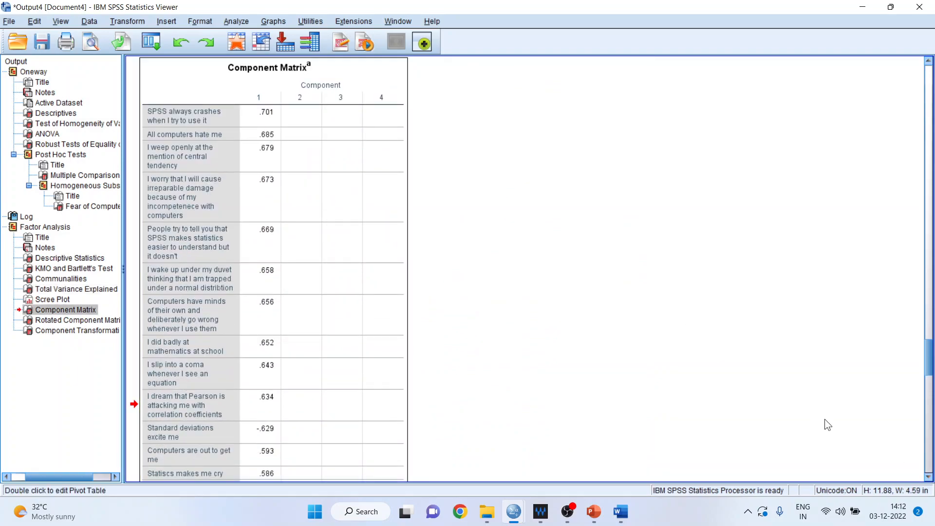
Examine the item loadings on the four components in the Rotated Component Matrix below the Component Matrix.
{"action": "left_click", "coordinate": [929, 478]}
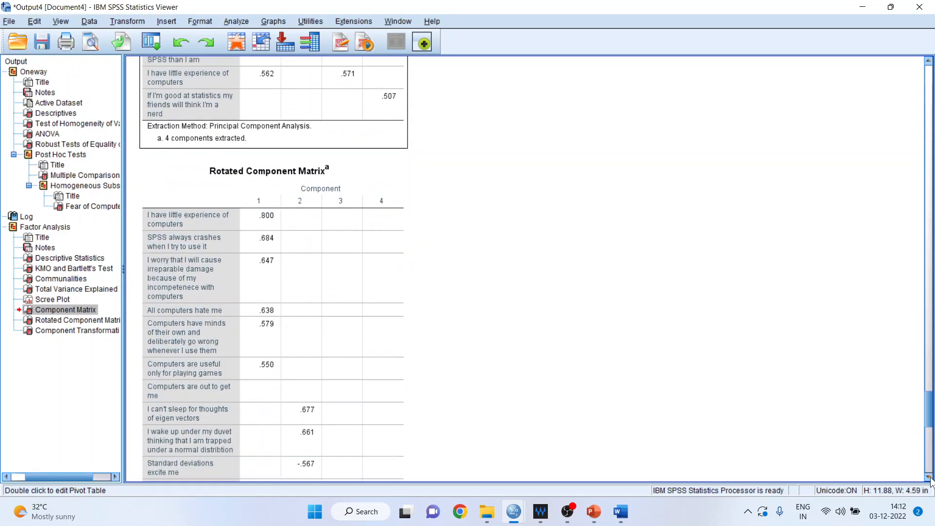
{"action": "left_click", "coordinate": [930, 478]}
{"action": "left_click", "coordinate": [338, 218]}
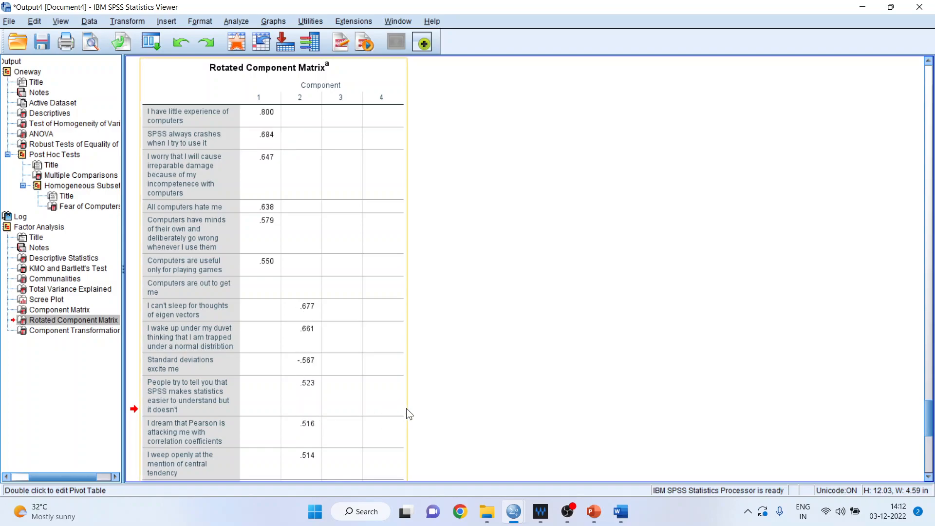
{"action": "left_click", "coordinate": [929, 478]}
{"action": "scroll", "coordinate": [929, 480], "scroll_direction": "down", "scroll_amount": 10}
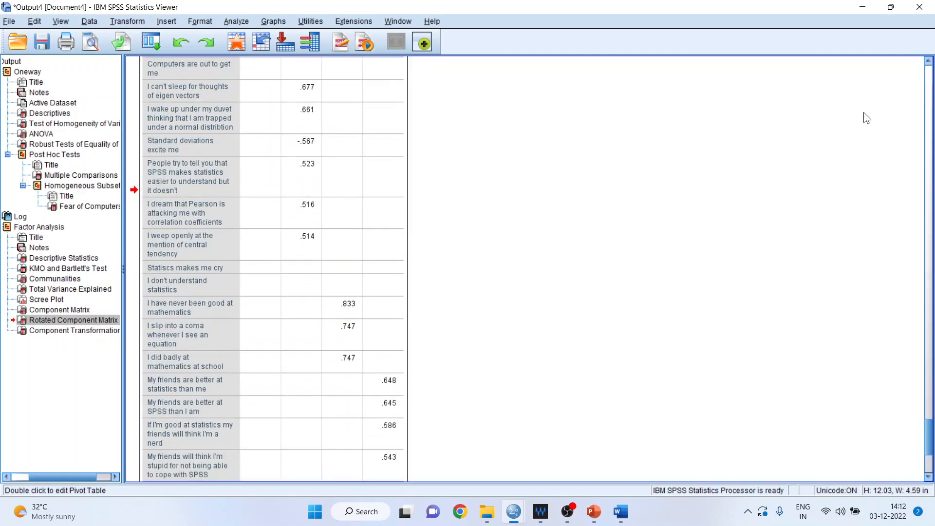
{"action": "left_click", "coordinate": [929, 62]}
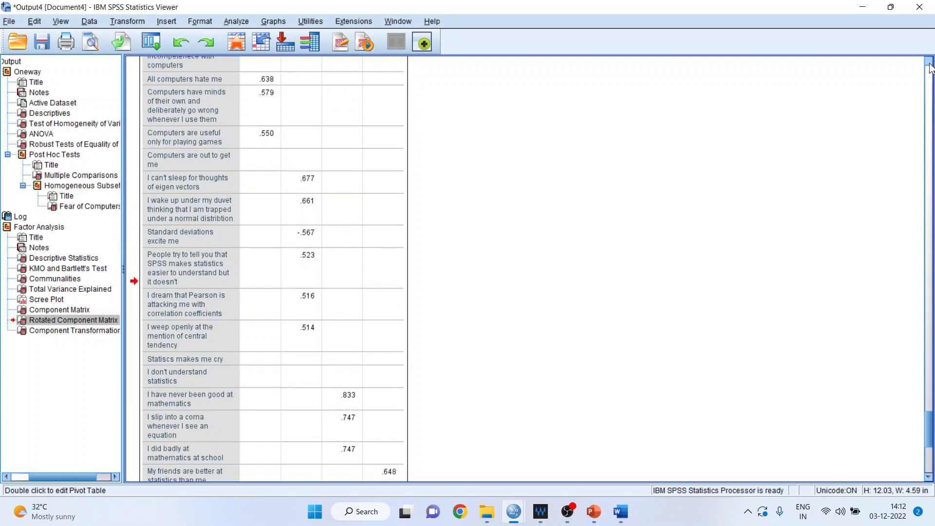
{"action": "left_click", "coordinate": [929, 61]}
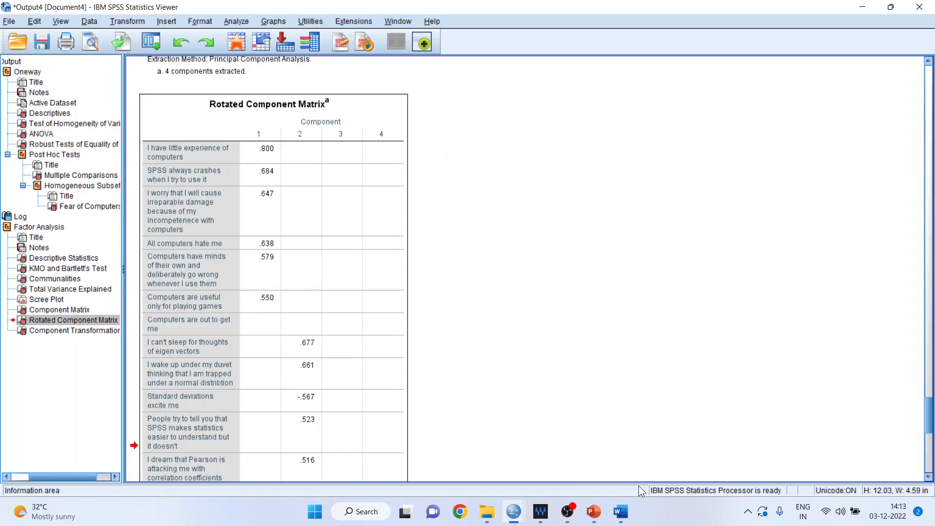
Switch to the "19. Factor Analysis" Word document and examine the first factor's loadings, highlighting its "Fear of Computers" heading.
{"action": "mouse_move", "coordinate": [628, 512]}
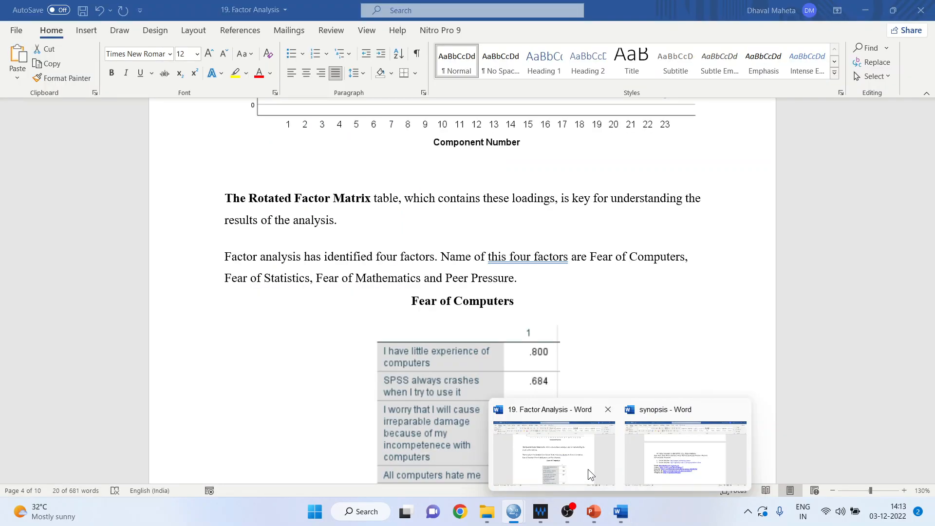
{"action": "left_click", "coordinate": [588, 469]}
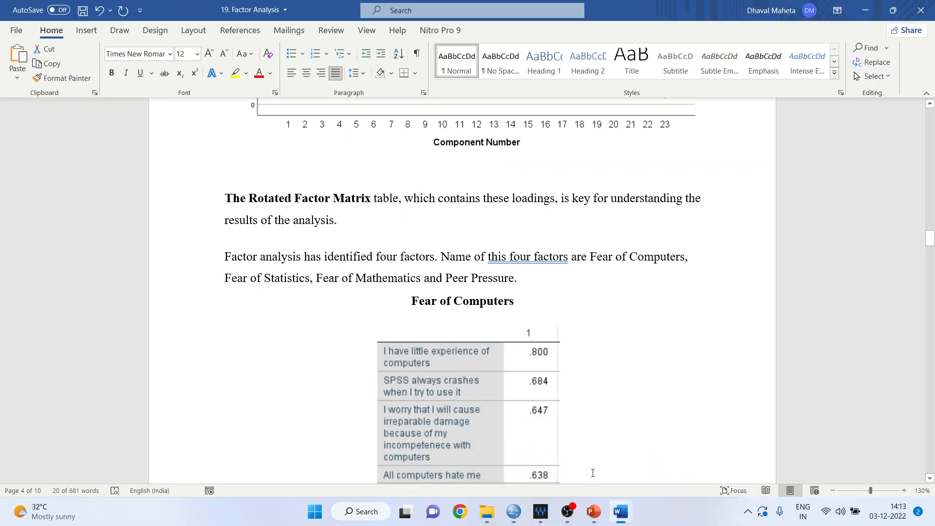
{"action": "left_click", "coordinate": [929, 478]}
{"action": "left_click", "coordinate": [930, 479]}
{"action": "left_click", "coordinate": [930, 480]}
{"action": "left_click", "coordinate": [929, 479]}
{"action": "left_click", "coordinate": [930, 479]}
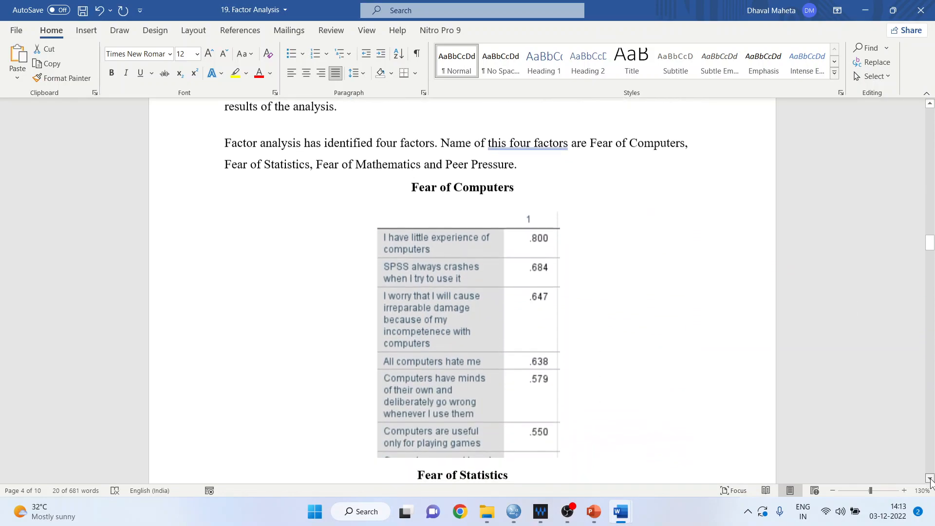
{"action": "left_click", "coordinate": [930, 479]}
{"action": "left_click", "coordinate": [930, 479]}
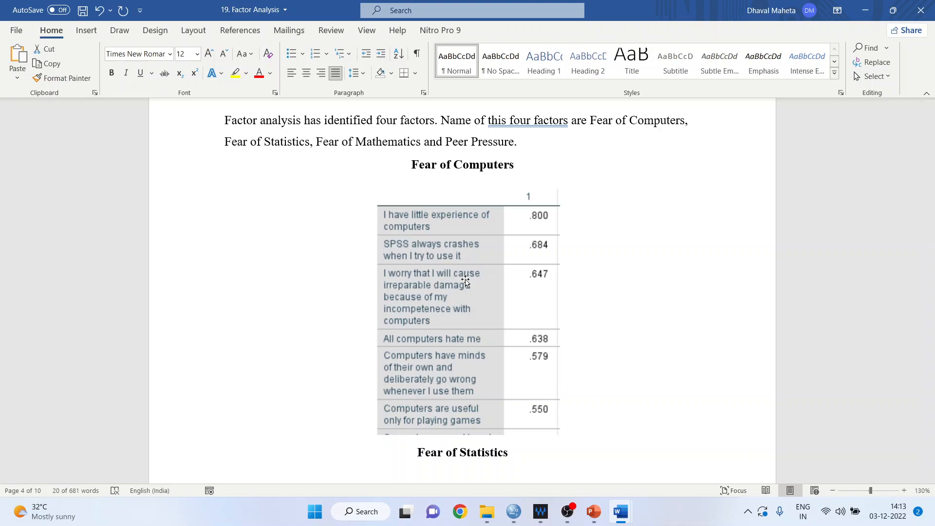
{"action": "left_click_drag", "start_coordinate": [412, 165], "coordinate": [514, 169]}
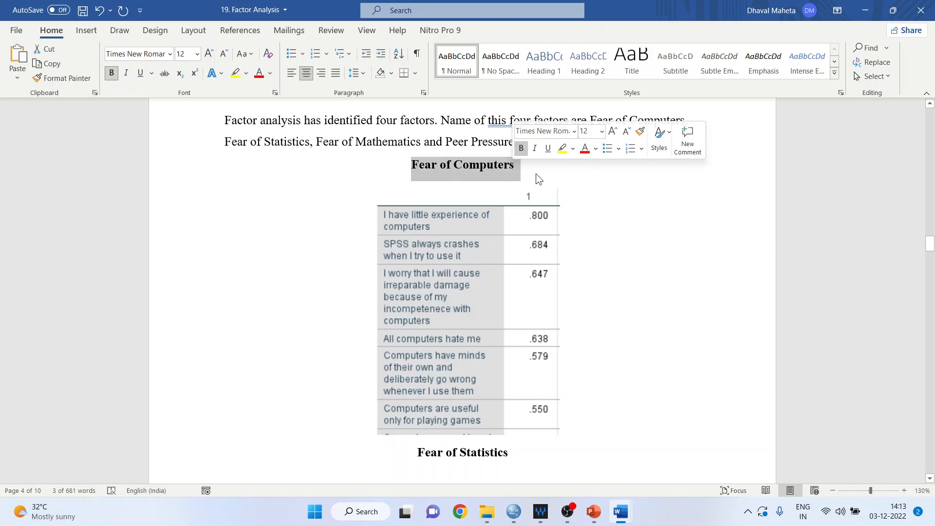
{"action": "left_click", "coordinate": [536, 174]}
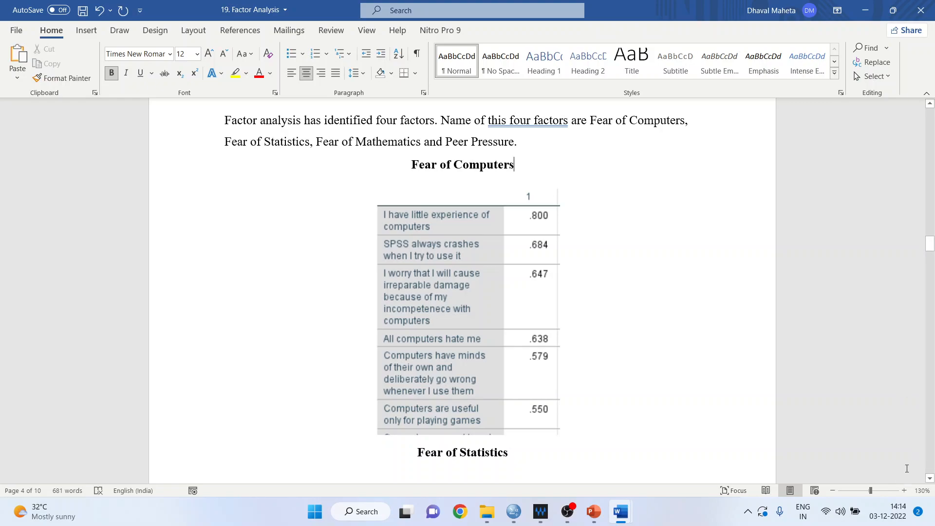
Switch to the SPSS output viewer and examine the items loading on the second component of the Rotated Component Matrix.
{"action": "mouse_move", "coordinate": [516, 512]}
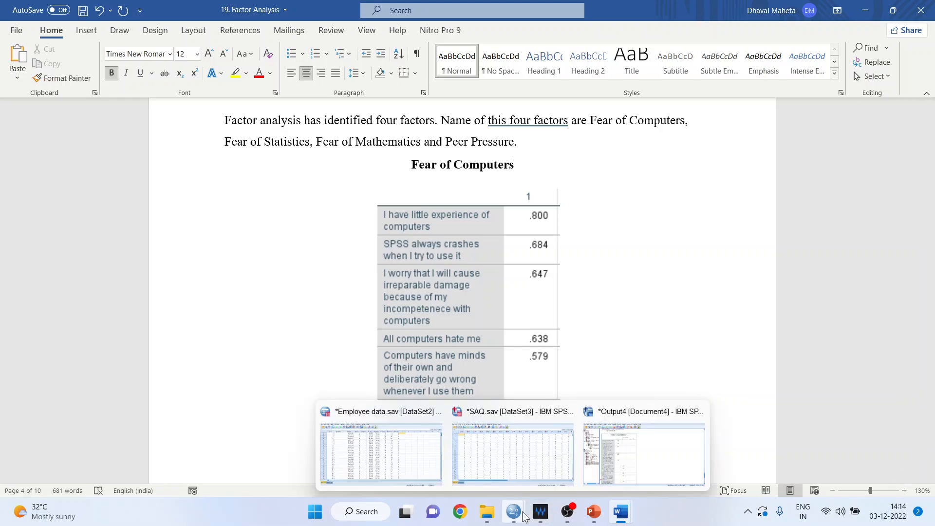
{"action": "left_click", "coordinate": [624, 469]}
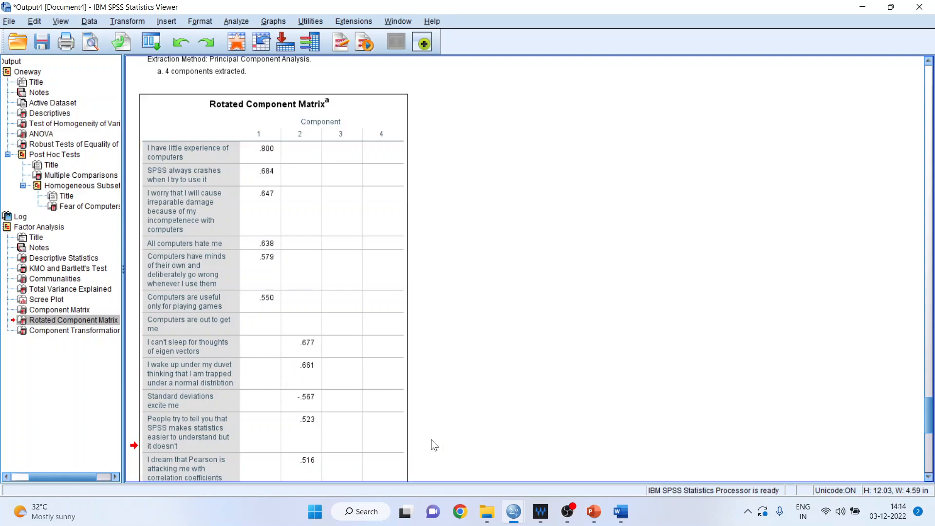
{"action": "left_click", "coordinate": [929, 477]}
{"action": "left_click", "coordinate": [929, 476]}
{"action": "left_click", "coordinate": [929, 476]}
{"action": "left_click", "coordinate": [929, 476]}
{"action": "left_click", "coordinate": [929, 477]}
{"action": "left_click", "coordinate": [929, 477]}
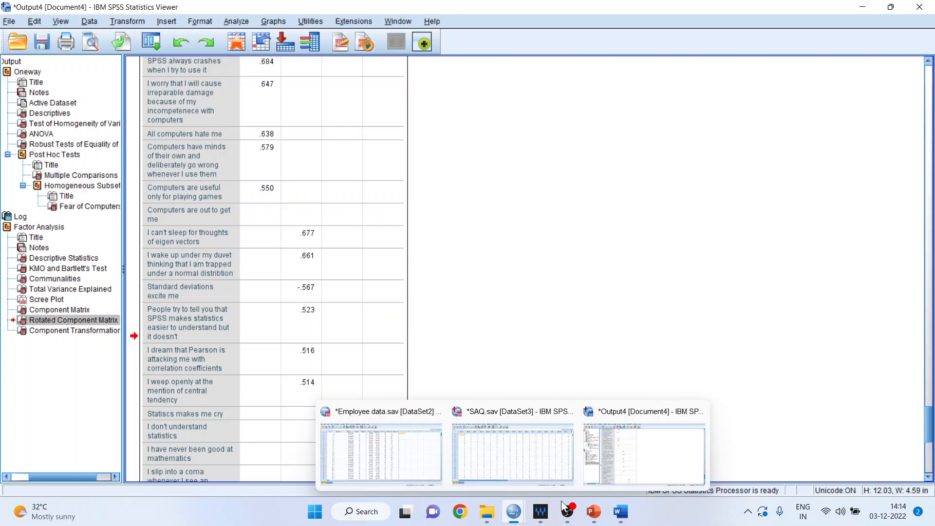
Switch back to the Word notes and insert a page break before the "Fear of Statistics" heading.
{"action": "mouse_move", "coordinate": [621, 511]}
{"action": "left_click", "coordinate": [583, 443]}
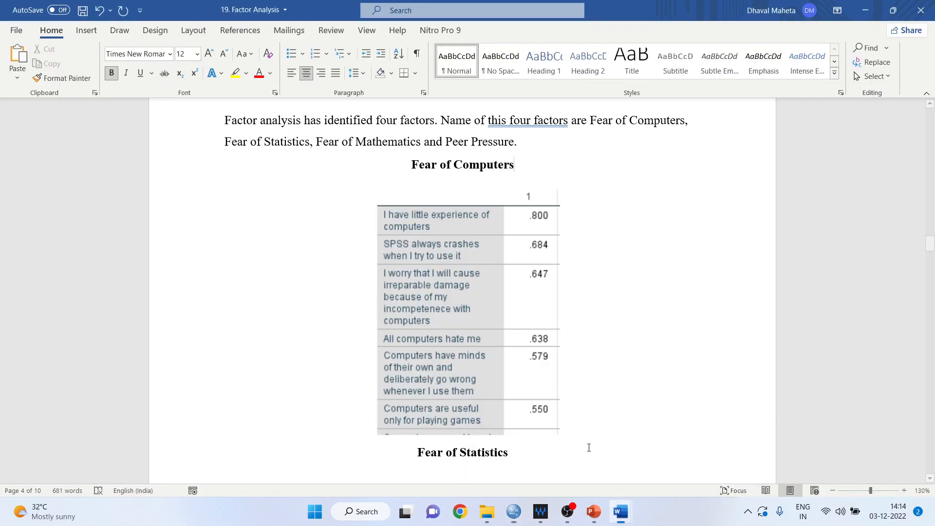
{"action": "left_click", "coordinate": [929, 478]}
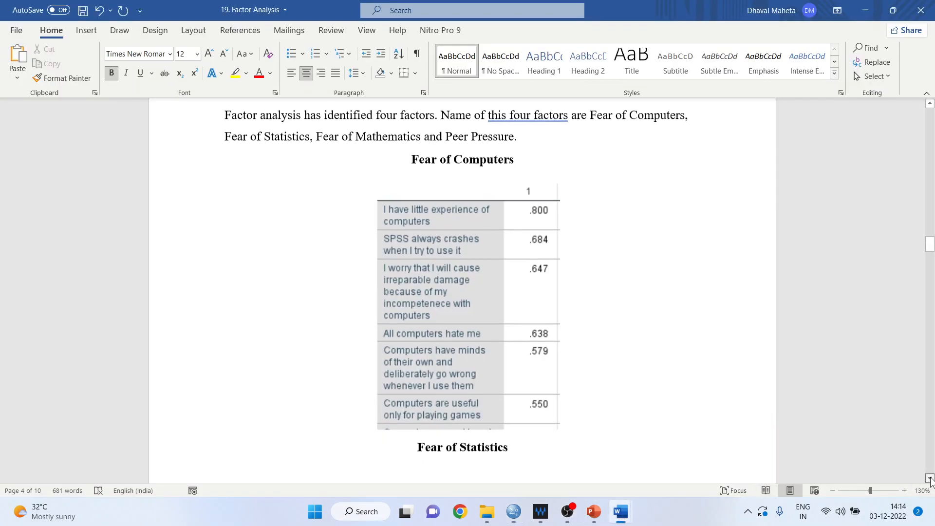
{"action": "scroll", "coordinate": [929, 478], "scroll_direction": "down", "scroll_amount": 5}
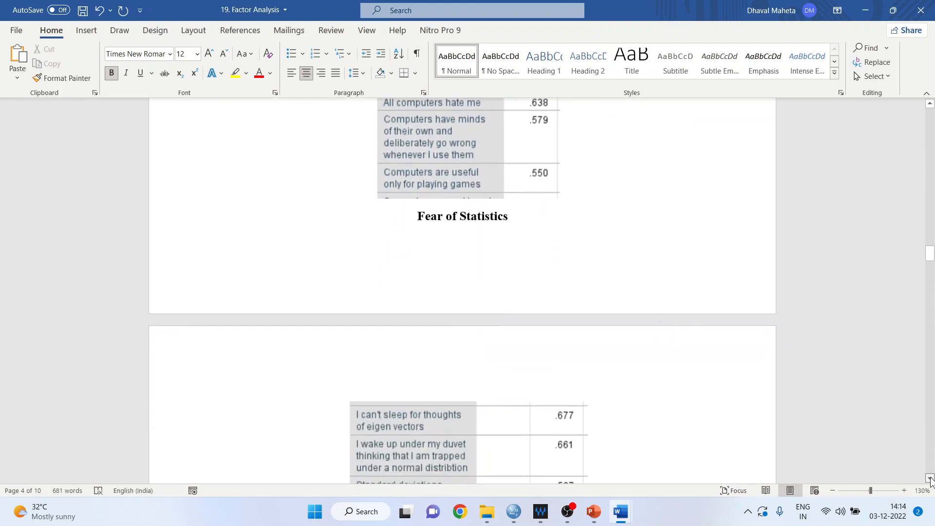
{"action": "scroll", "coordinate": [930, 478], "scroll_direction": "down", "scroll_amount": 1}
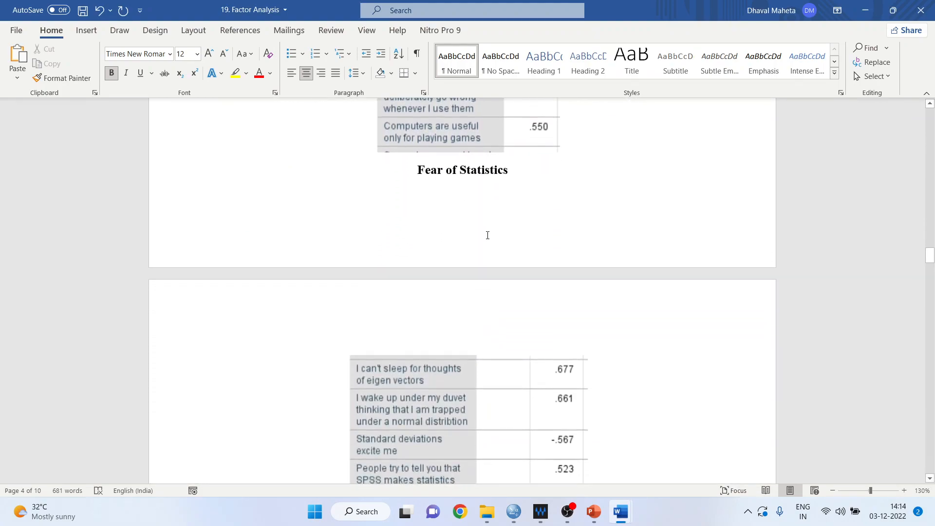
{"action": "left_click", "coordinate": [417, 169]}
{"action": "key", "text": "ctrl+Return"}
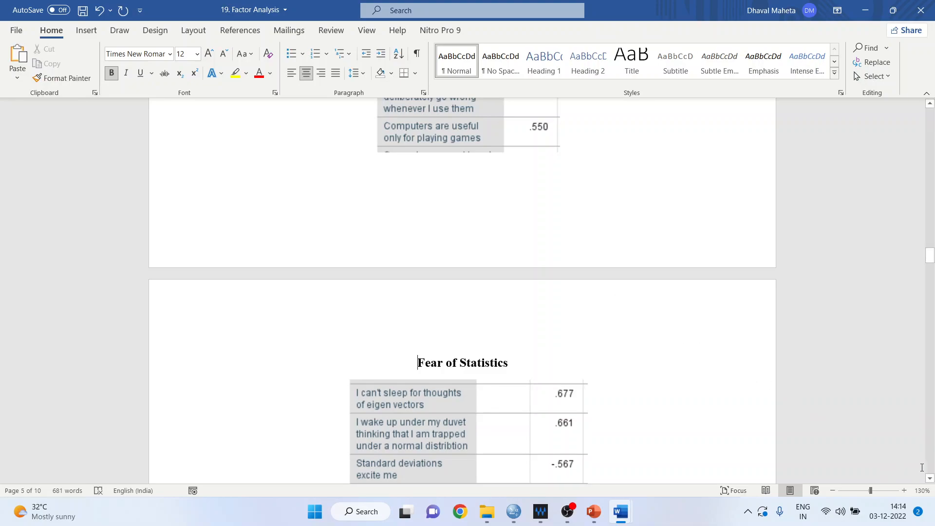
Examine the item loadings in the table under the "Fear of Statistics" heading.
{"action": "left_click", "coordinate": [929, 478]}
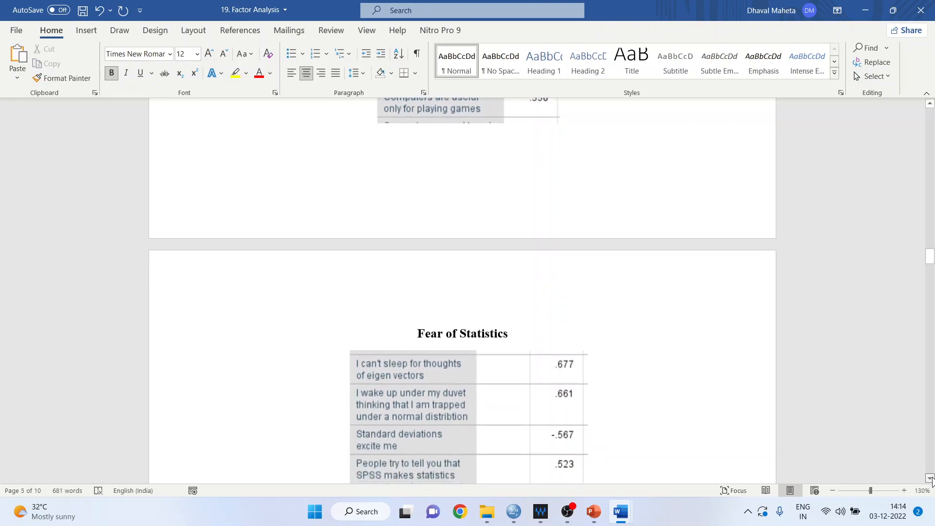
{"action": "left_click", "coordinate": [931, 479]}
{"action": "left_click", "coordinate": [931, 479]}
{"action": "left_click", "coordinate": [931, 479]}
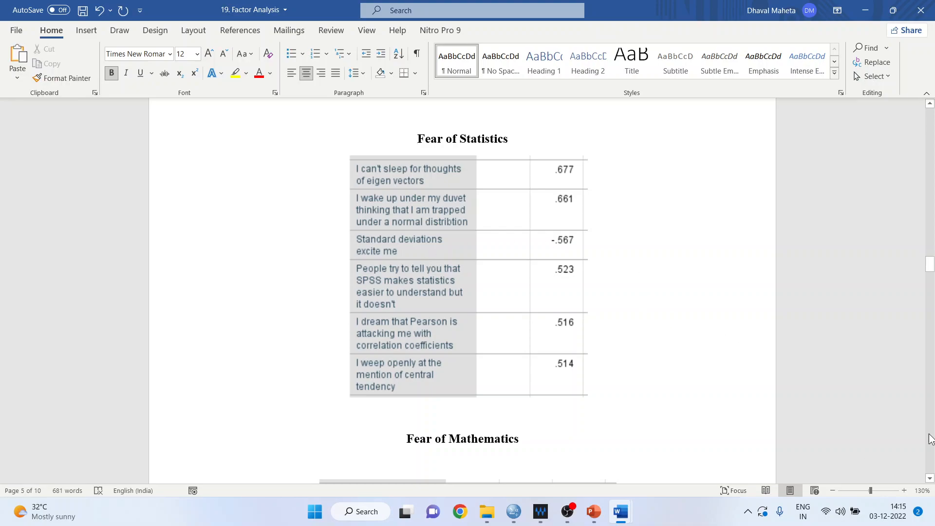
Delete the empty line between the "Fear of Mathematics" heading and its loadings table.
{"action": "left_click", "coordinate": [929, 480]}
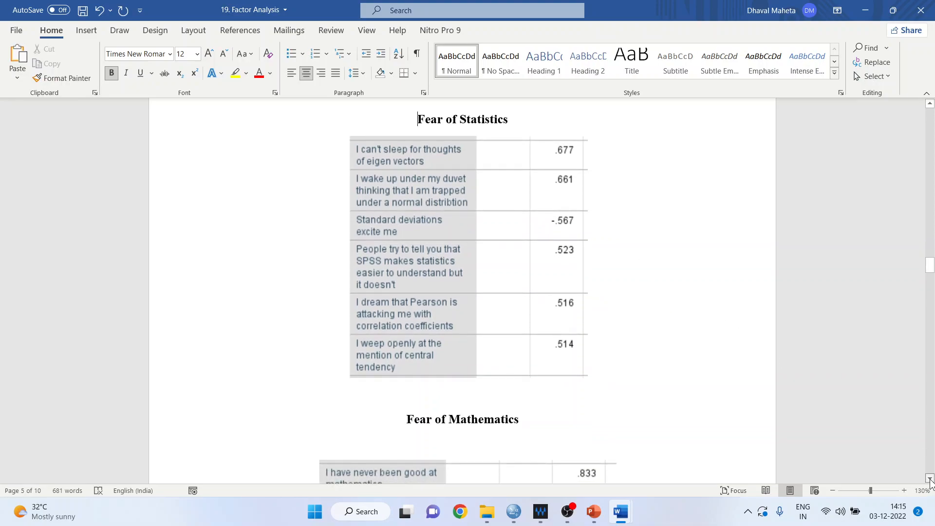
{"action": "left_click_drag", "start_coordinate": [929, 480], "coordinate": [929, 480]}
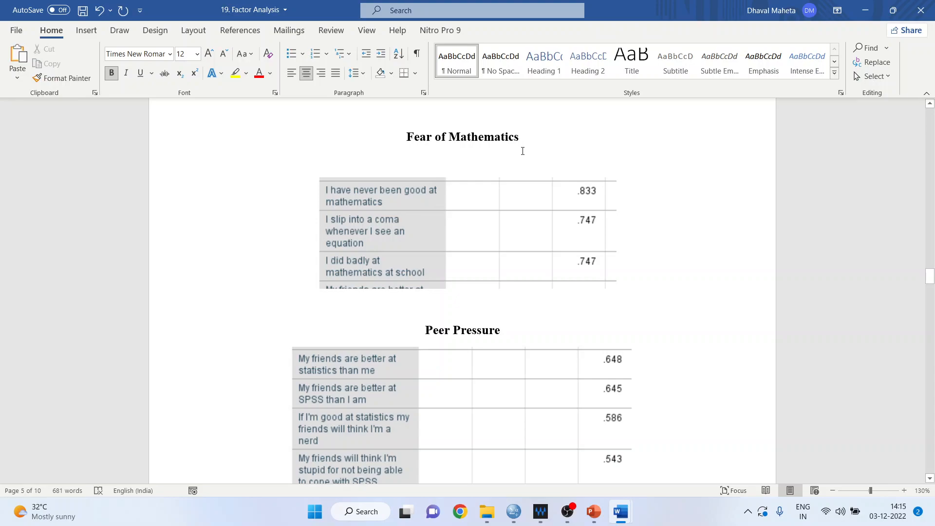
{"action": "key", "text": "Delete"}
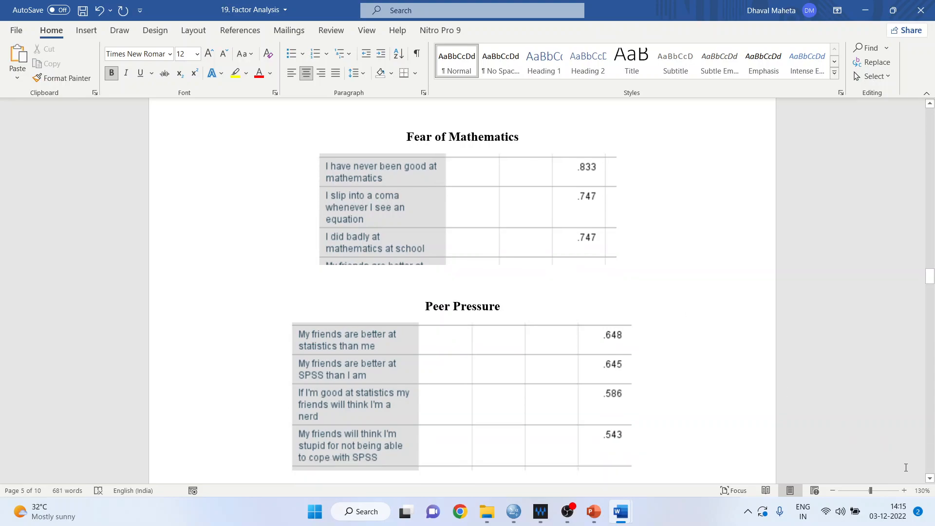
Examine the item loadings under the "Peer Pressure" heading and place the cursor at the end of that heading.
{"action": "left_click", "coordinate": [929, 479]}
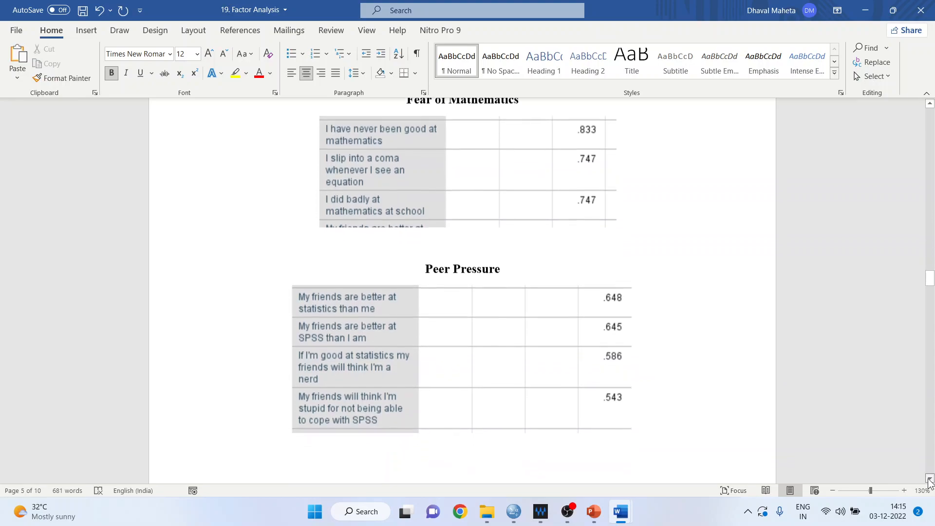
{"action": "left_click", "coordinate": [929, 479]}
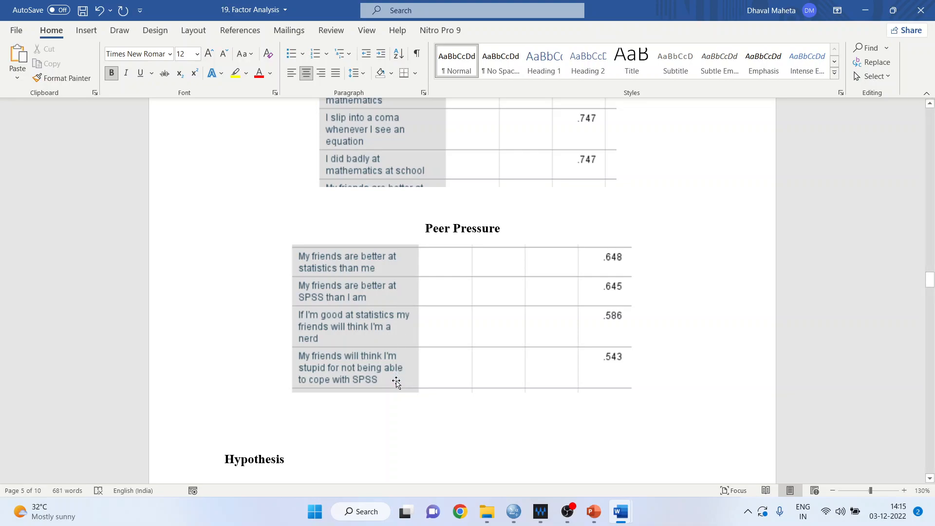
{"action": "left_click", "coordinate": [515, 233]}
Switch to the SAQ.sav data editor in SPSS and view the saved factor score variables FAC1_1 to FAC4_1 in the variable list.
{"action": "mouse_move", "coordinate": [517, 506]}
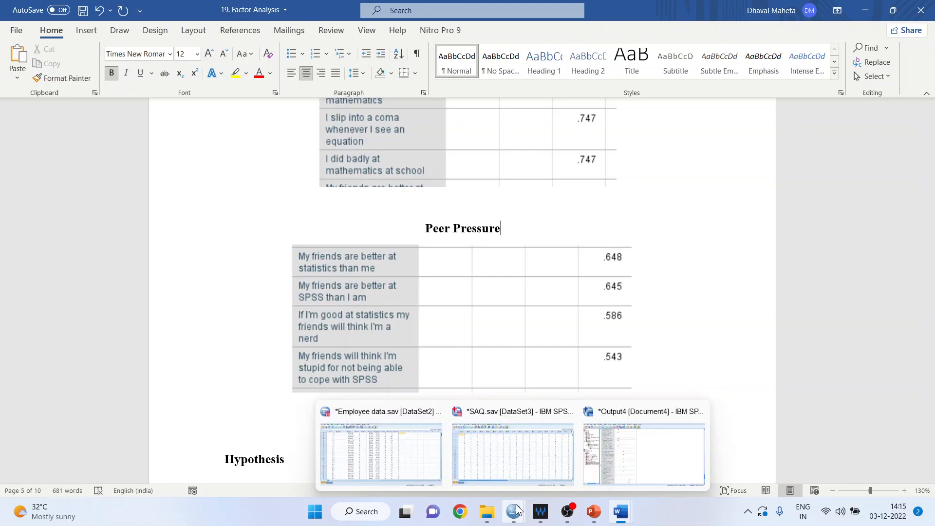
{"action": "left_click", "coordinate": [529, 469]}
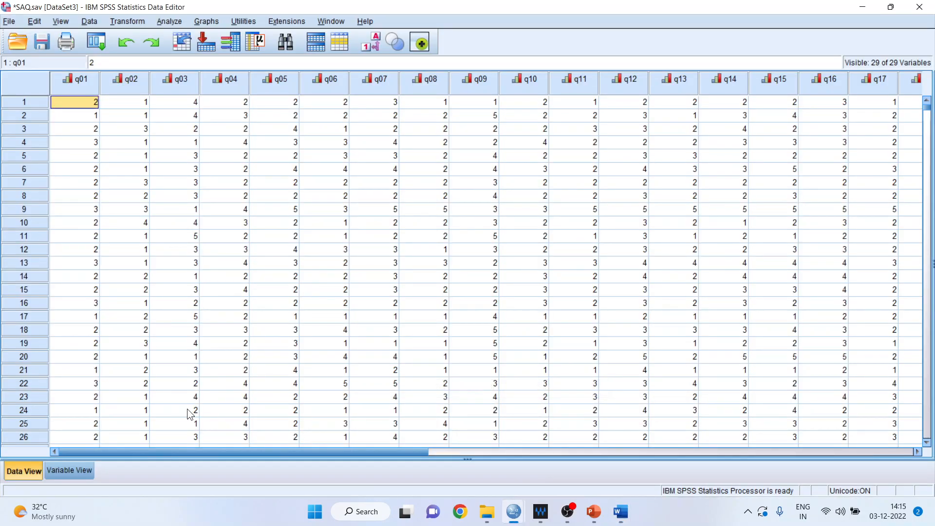
{"action": "left_click", "coordinate": [91, 467]}
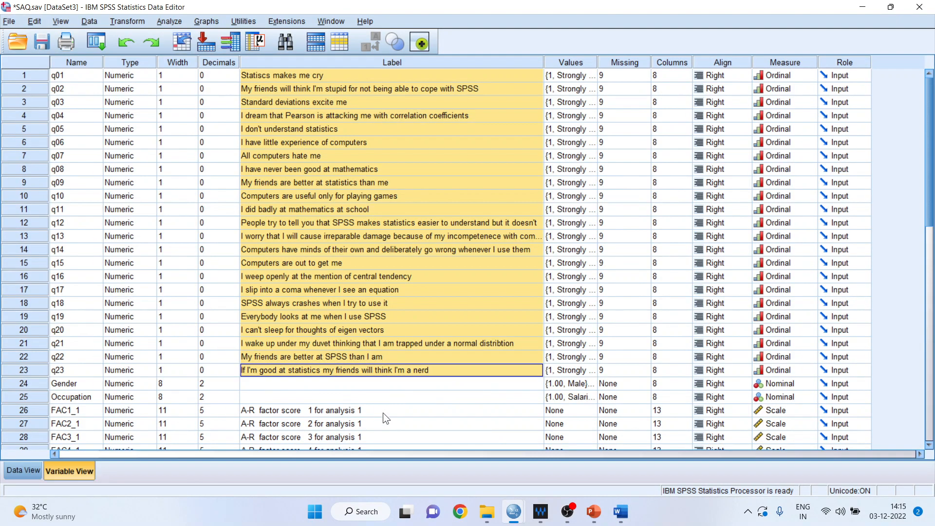
{"action": "left_click", "coordinate": [928, 445]}
{"action": "left_click", "coordinate": [928, 446]}
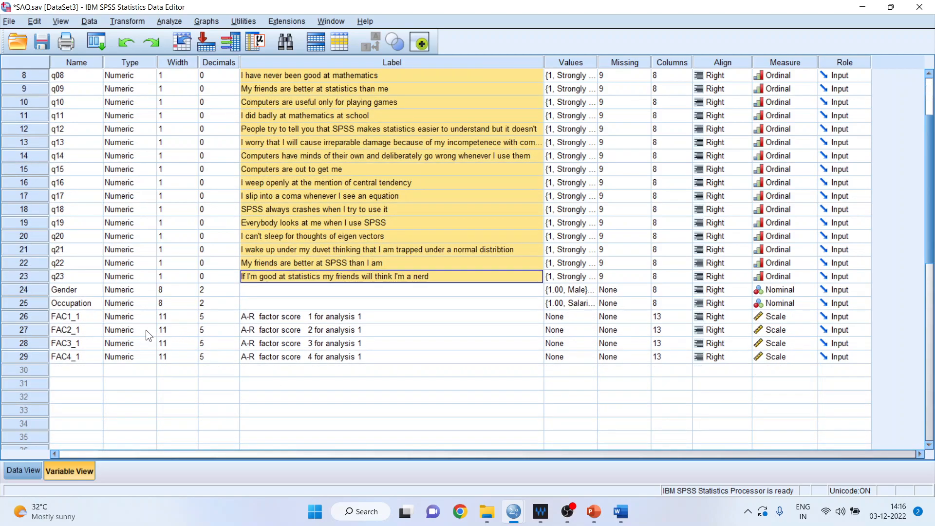
Label the factor score variable FAC1_1 "Fear of Computer" and FAC2_1 "Fear of Statistics".
{"action": "left_click", "coordinate": [84, 317]}
{"action": "left_click", "coordinate": [83, 329]}
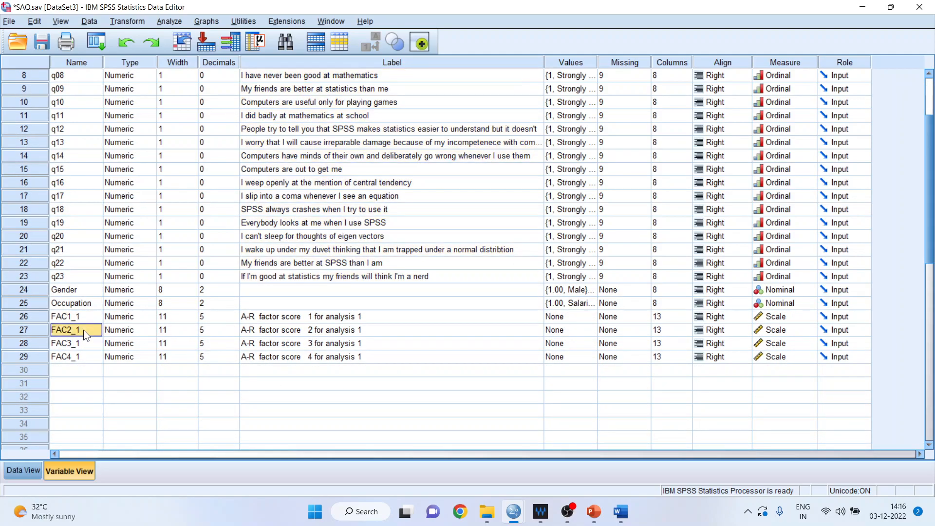
{"action": "left_click", "coordinate": [84, 344]}
{"action": "left_click", "coordinate": [83, 355]}
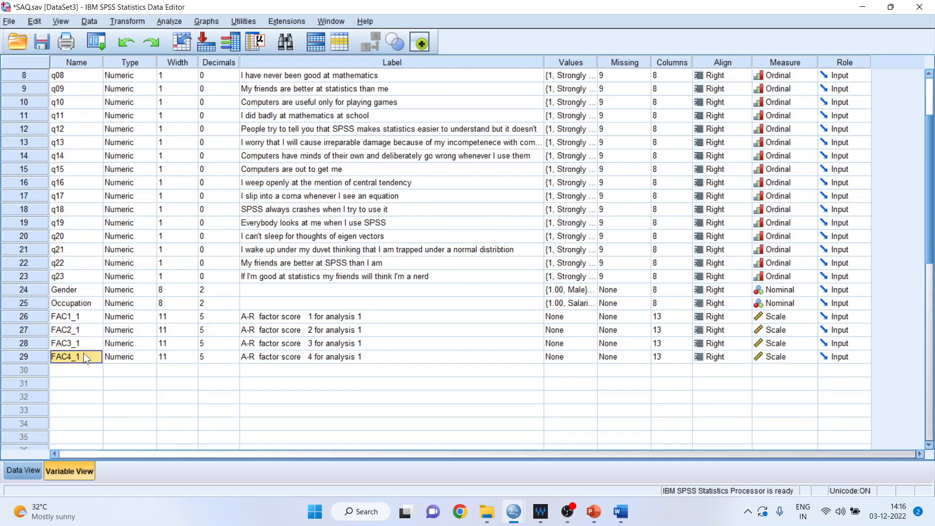
{"action": "left_click", "coordinate": [296, 317]}
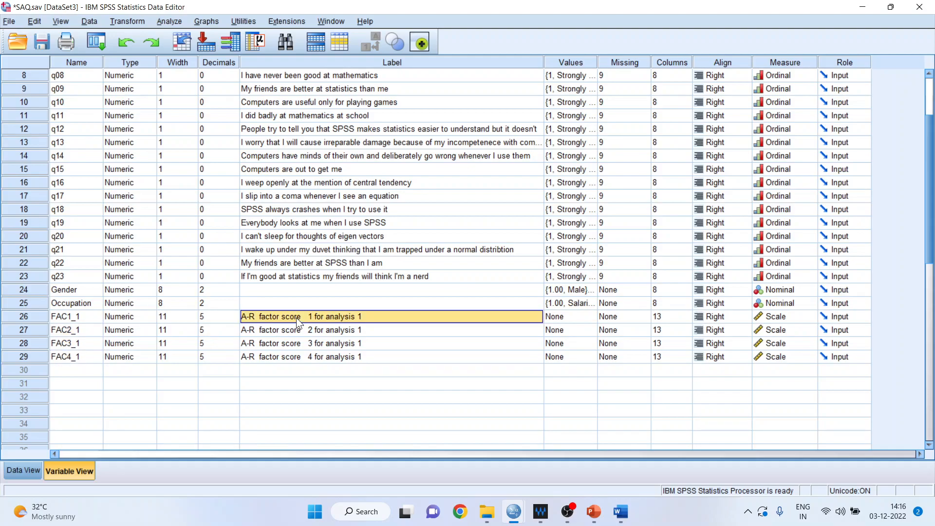
{"action": "type", "text": "Fear of Computer"}
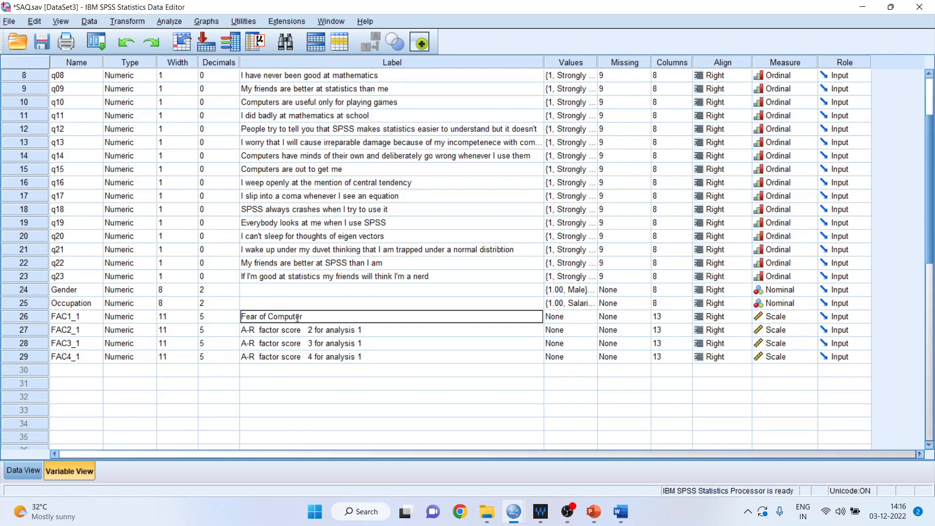
{"action": "key", "text": "Return"}
{"action": "type", "text": "Fear of Statistic"}
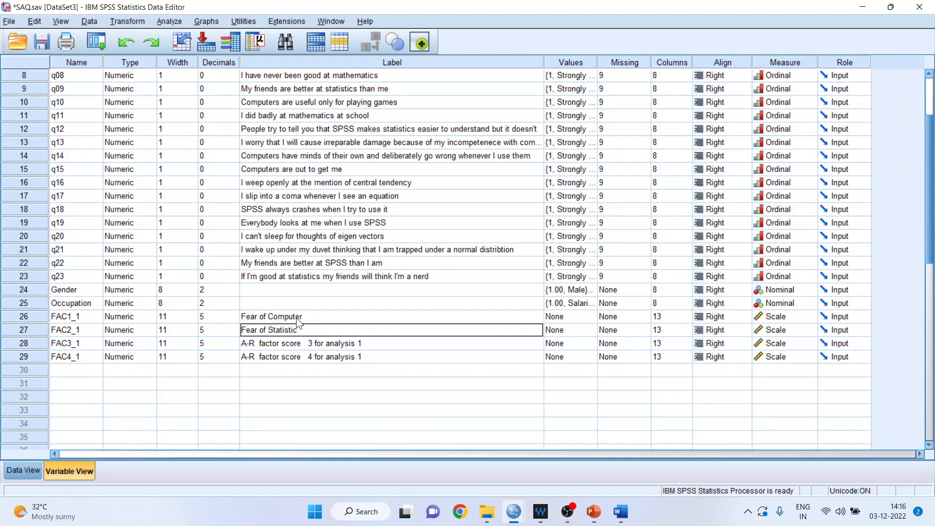
{"action": "key", "text": "Return"}
Label the factor score variable FAC3_1 "Fear of Mathematics" and FAC4_1 "Peer Pressure".
{"action": "type", "text": "Fear of Mathematics"}
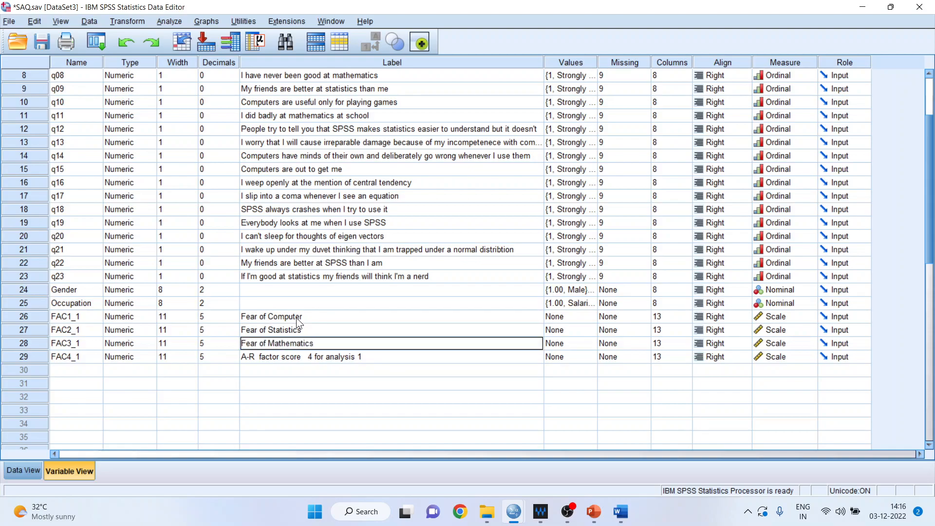
{"action": "key", "text": "Return"}
{"action": "type", "text": "Peer"}
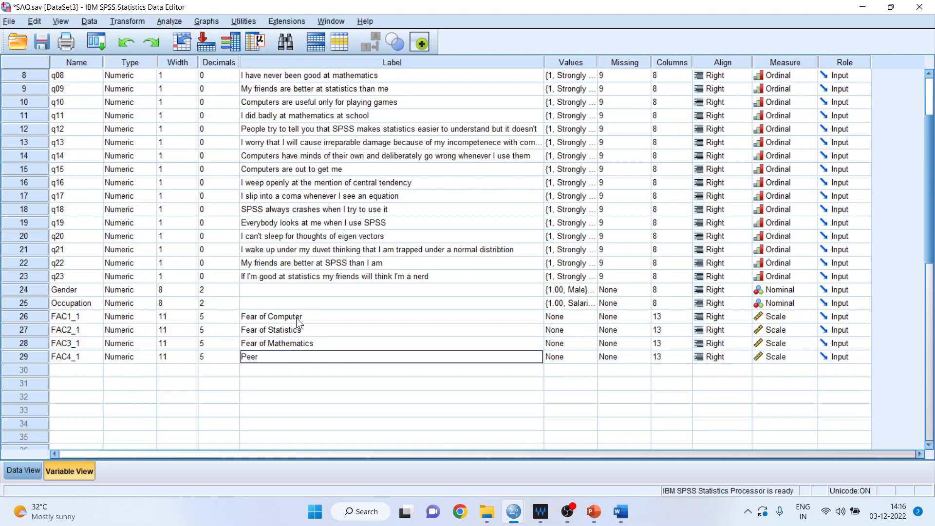
{"action": "type", "text": " Pressure"}
{"action": "key", "text": "Return"}
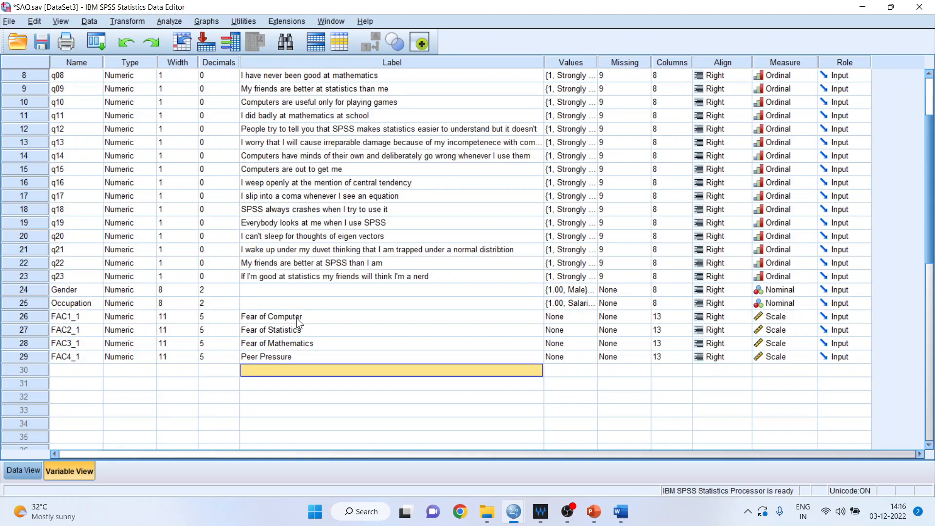
Review the Gender and Occupation variables as possible grouping variables for each of the four labelled factor scores.
{"action": "left_click", "coordinate": [296, 317]}
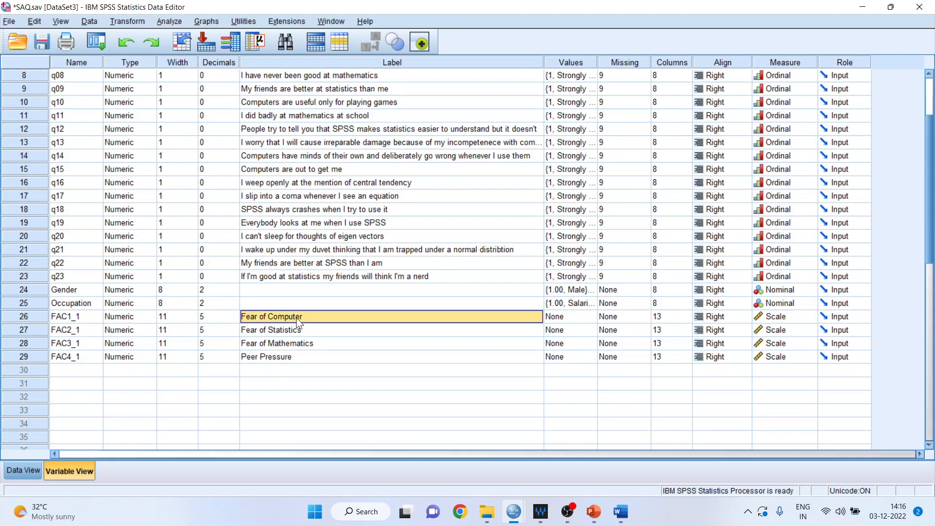
{"action": "left_click", "coordinate": [89, 291]}
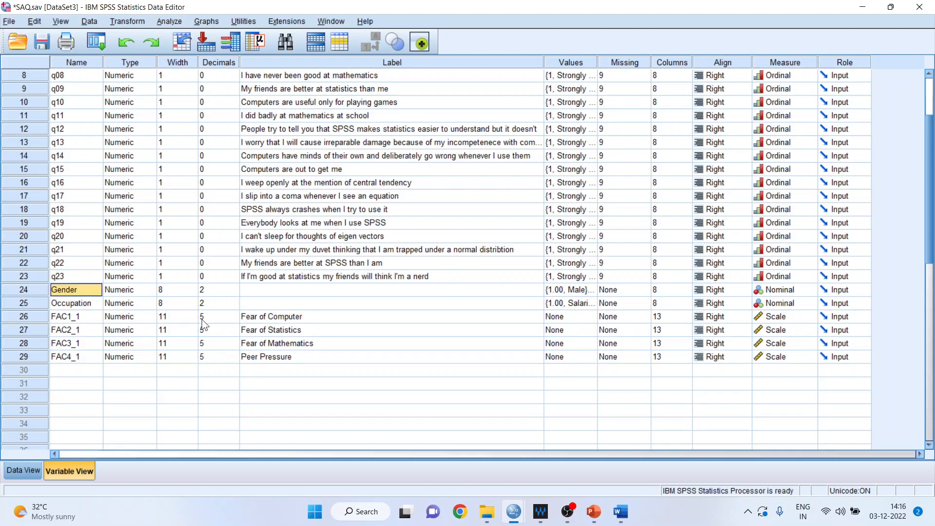
{"action": "left_click", "coordinate": [263, 334]}
{"action": "left_click", "coordinate": [80, 289]}
{"action": "left_click", "coordinate": [309, 343]}
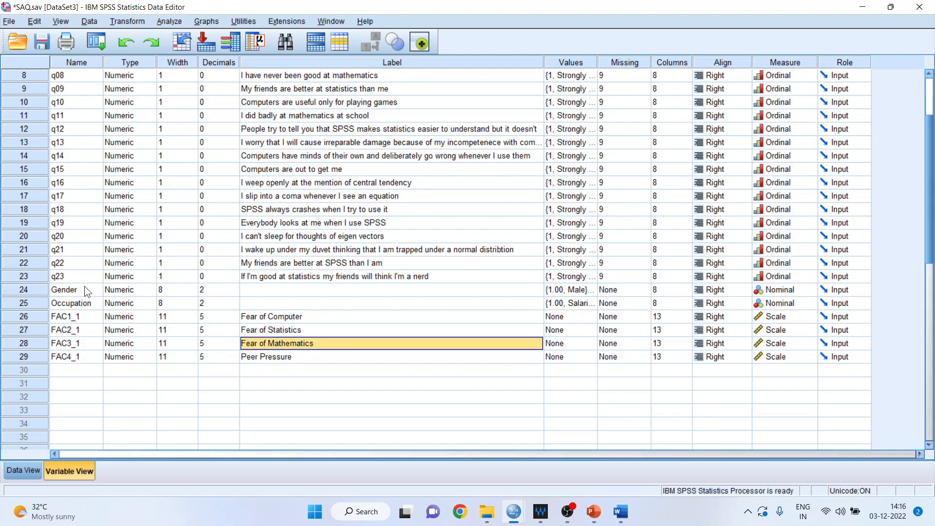
{"action": "left_click", "coordinate": [83, 285]}
{"action": "left_click", "coordinate": [297, 360]}
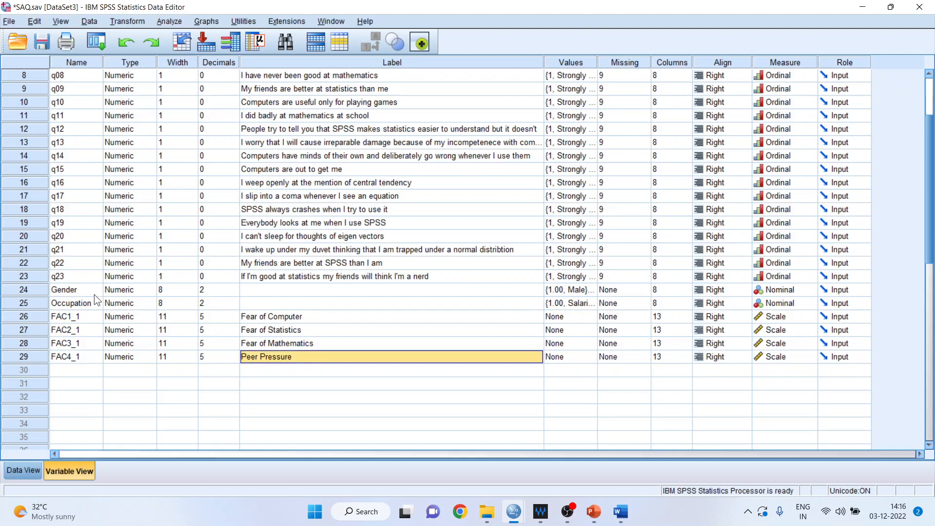
{"action": "left_click", "coordinate": [83, 290]}
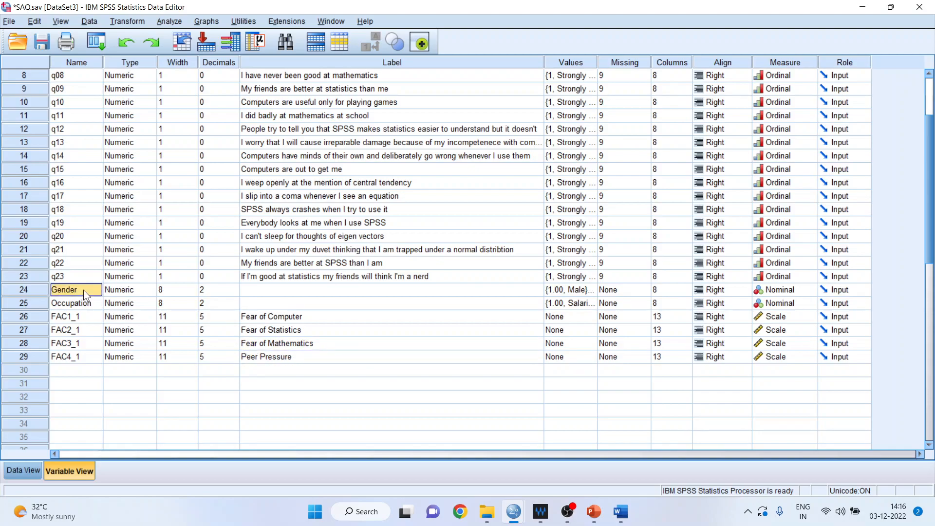
{"action": "left_click", "coordinate": [83, 302]}
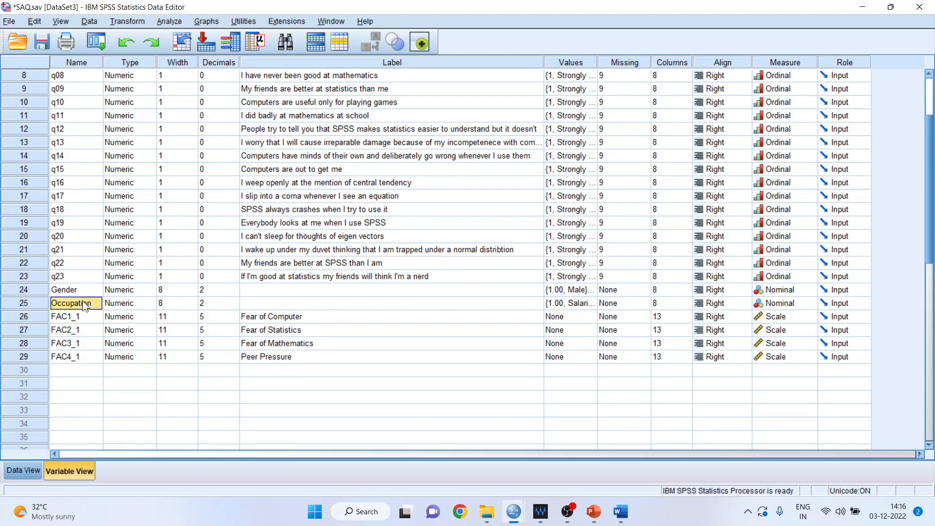
{"action": "left_click", "coordinate": [34, 288]}
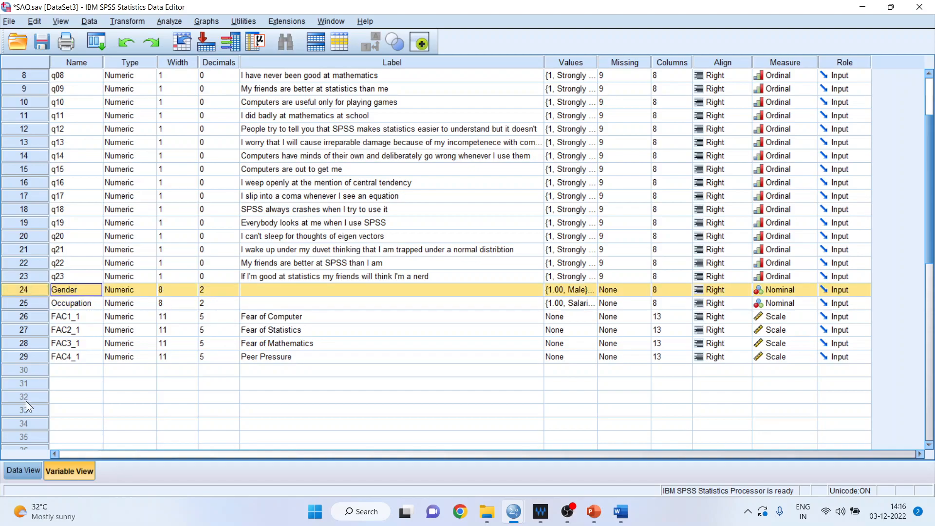
Show the case data and highlight the Gender and Occupation columns next to the saved factor scores.
{"action": "left_click", "coordinate": [25, 470]}
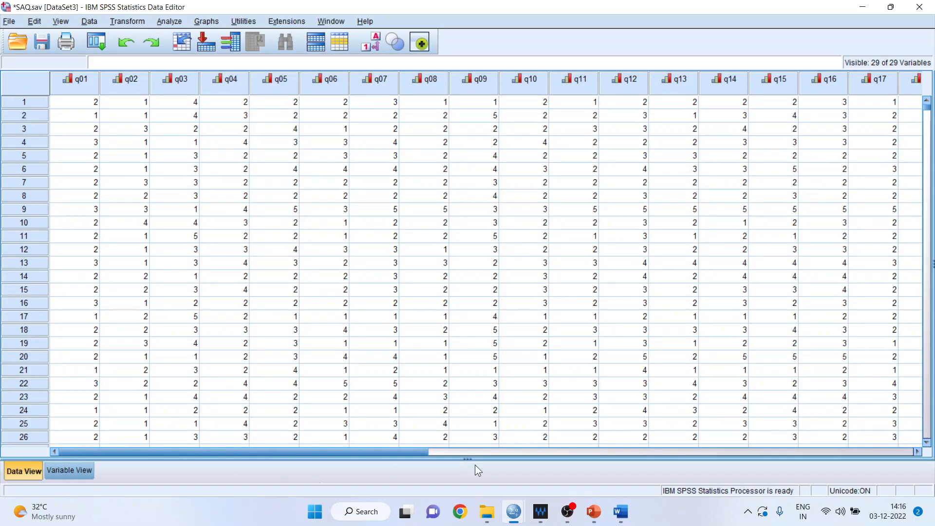
{"action": "left_click", "coordinate": [808, 451]}
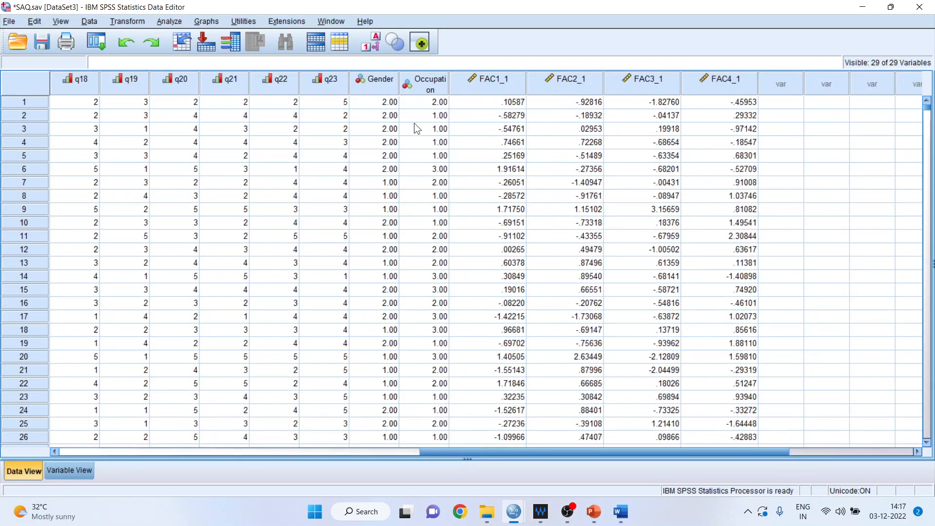
{"action": "left_click_drag", "start_coordinate": [391, 89], "coordinate": [428, 86]}
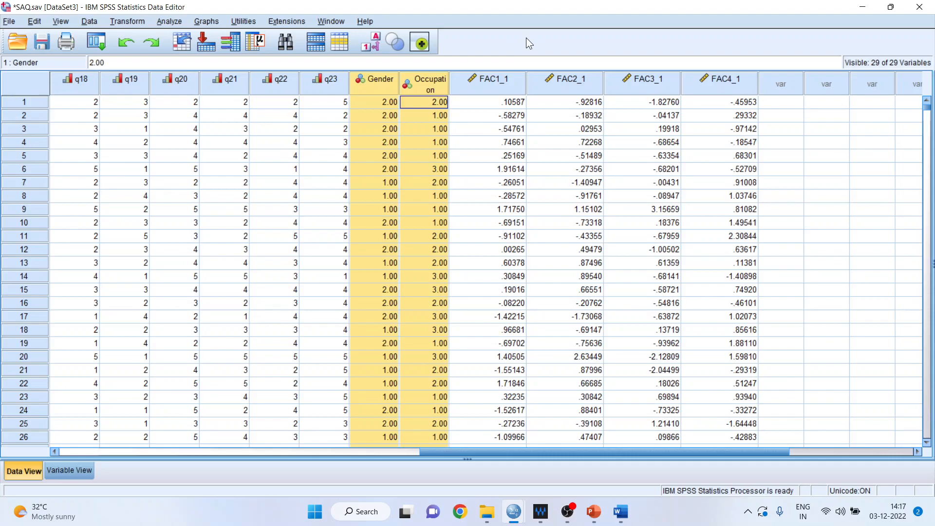
Start an Independent-Samples T Test with FAC1_1, FAC2_1, FAC3_1 and FAC4_1 as the test variables.
{"action": "left_click", "coordinate": [171, 21]}
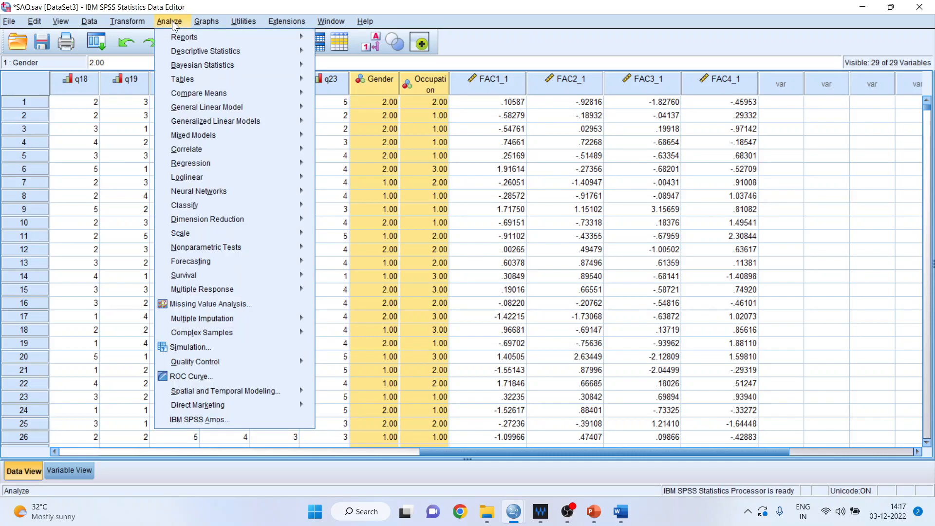
{"action": "mouse_move", "coordinate": [307, 94]}
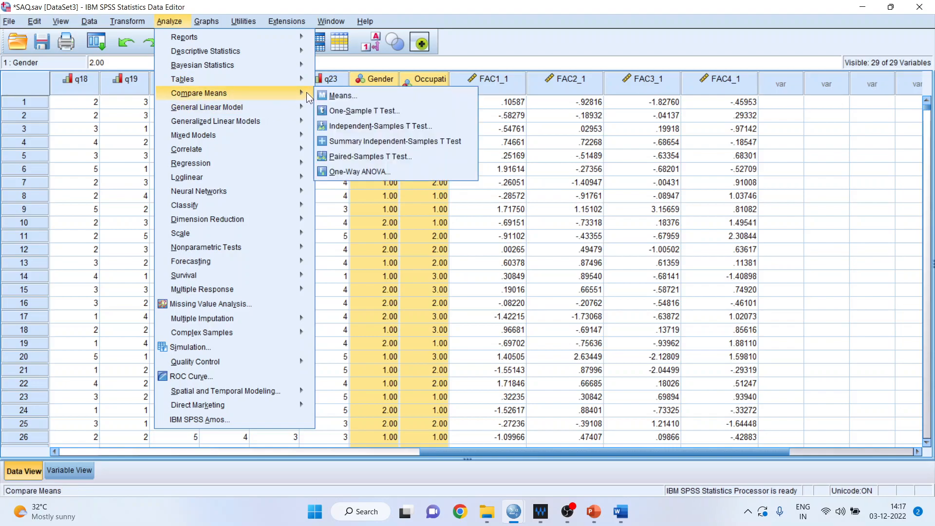
{"action": "left_click", "coordinate": [355, 125]}
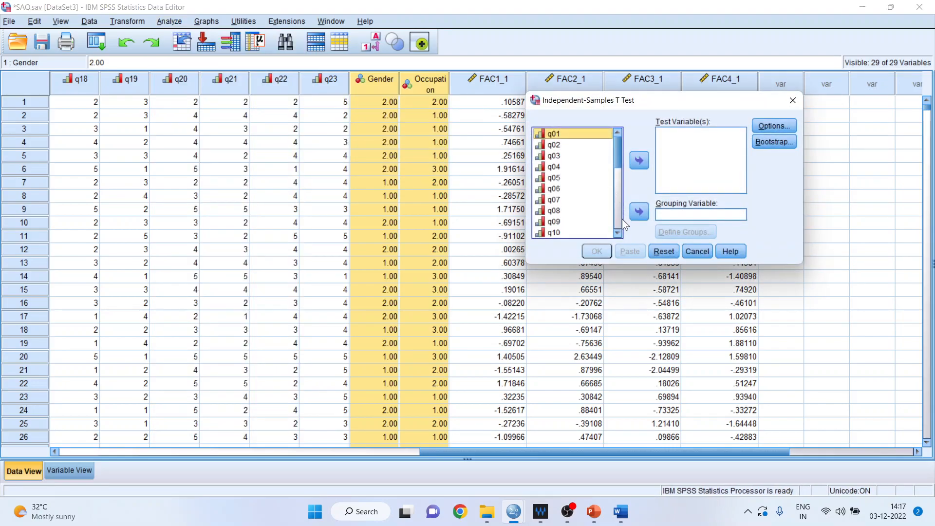
{"action": "left_click", "coordinate": [618, 223]}
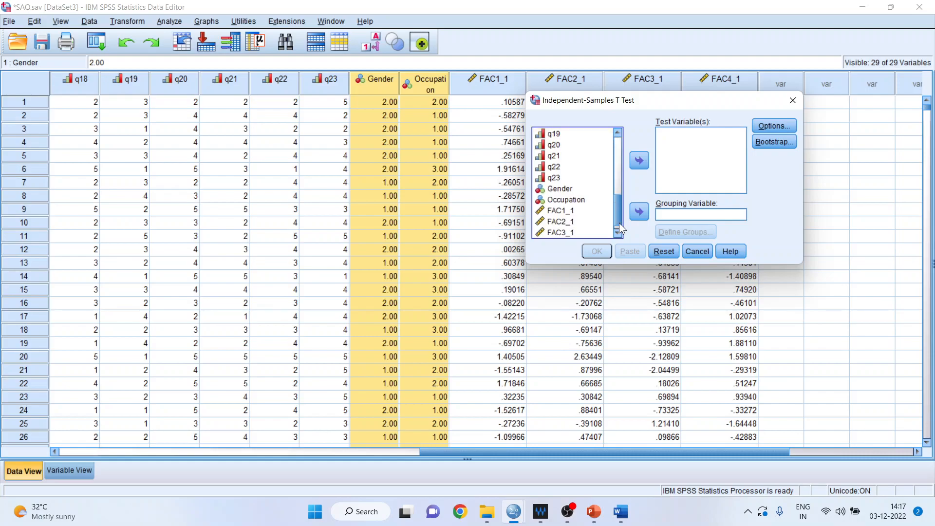
{"action": "left_click", "coordinate": [571, 211]}
{"action": "key", "text": "shift+Down"}
{"action": "key", "text": "shift+Down"}
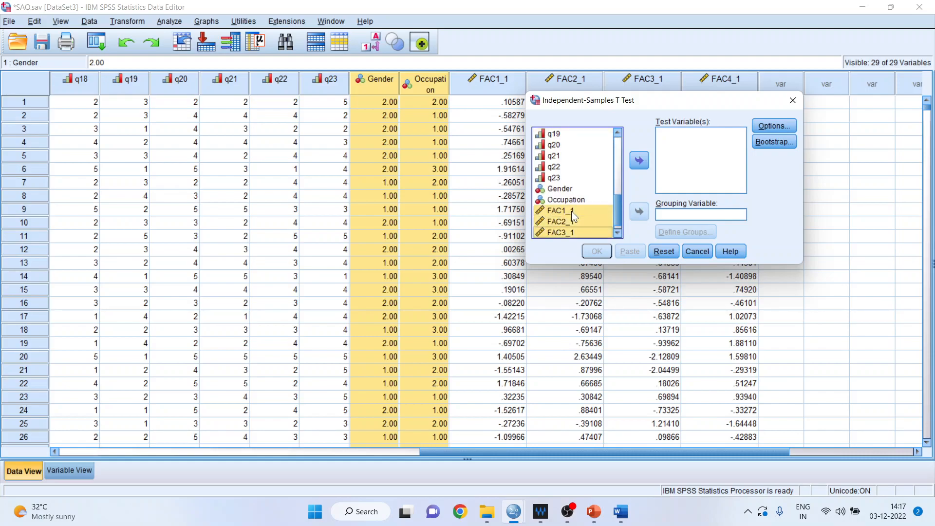
{"action": "key", "text": "shift+Down"}
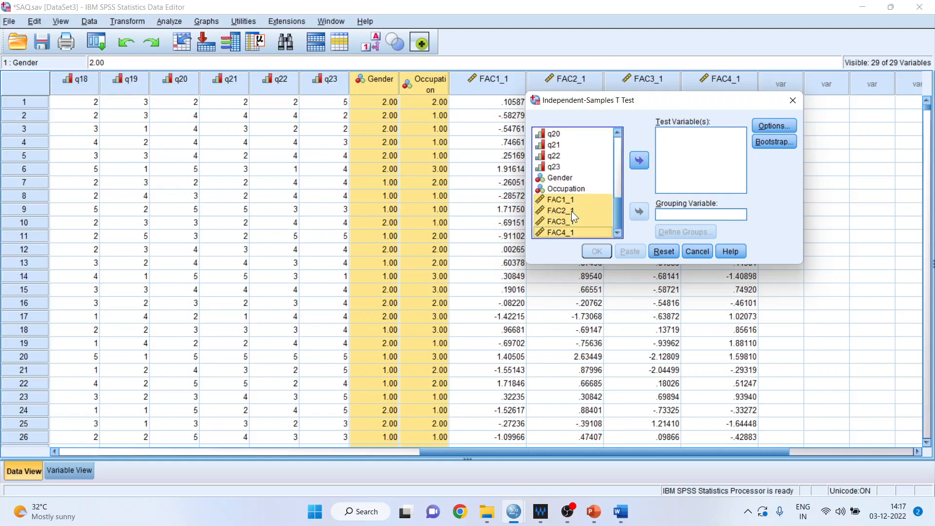
{"action": "left_click", "coordinate": [638, 160]}
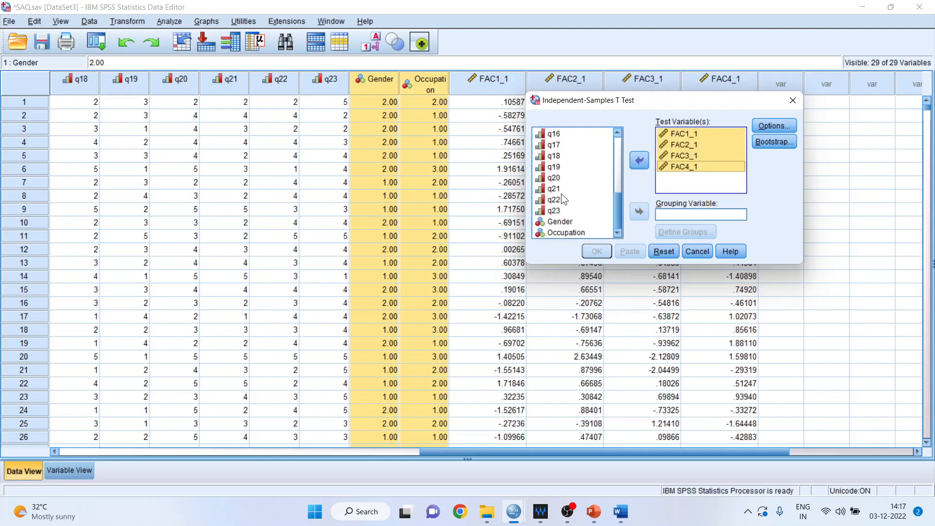
Set Gender as the grouping variable with groups 1 and 2, and run the t-test.
{"action": "left_click", "coordinate": [562, 223]}
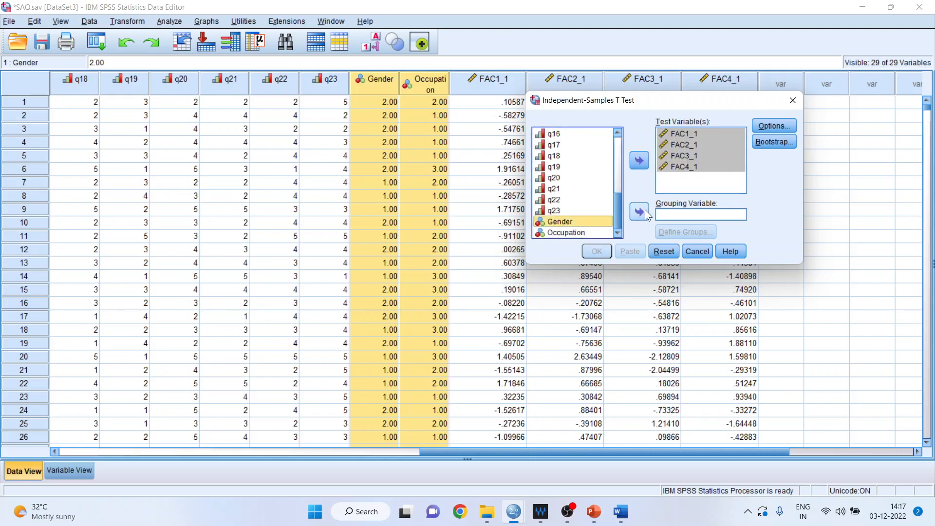
{"action": "left_click", "coordinate": [639, 212]}
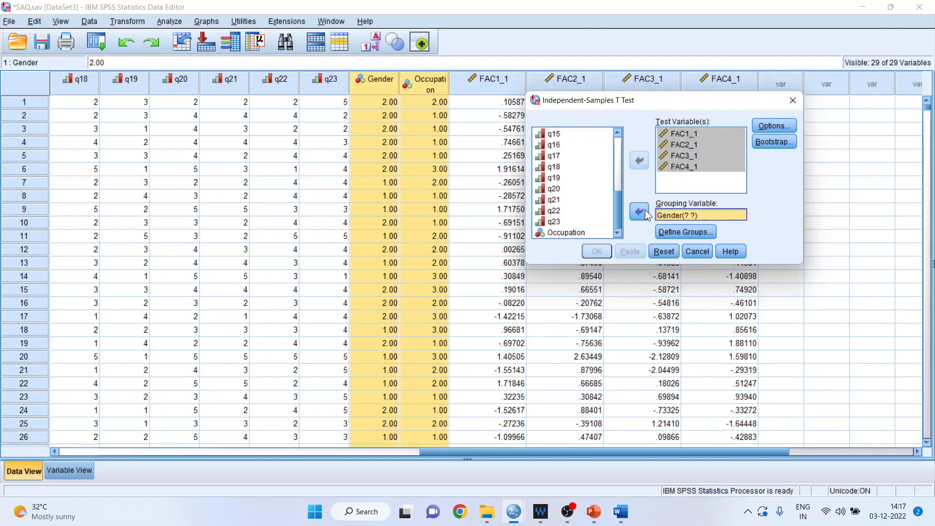
{"action": "left_click", "coordinate": [693, 232]}
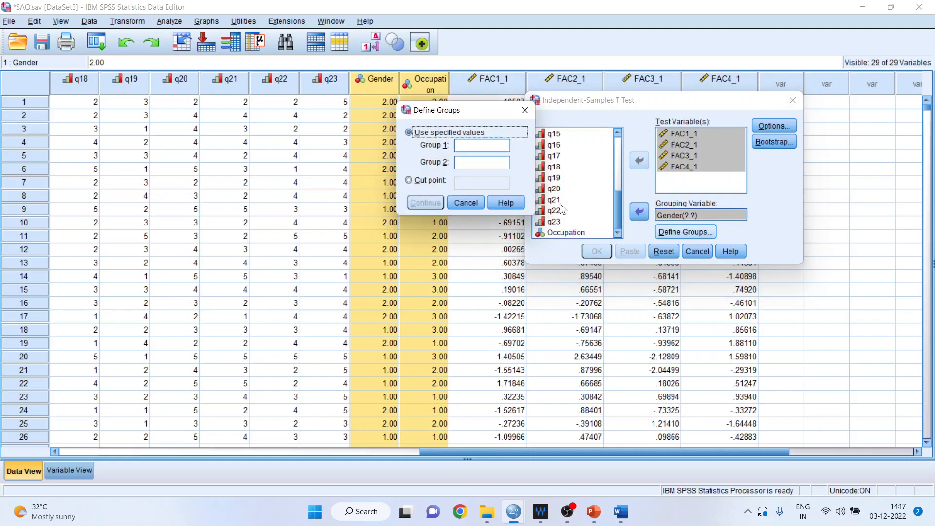
{"action": "left_click", "coordinate": [457, 146]}
{"action": "type", "text": "1"}
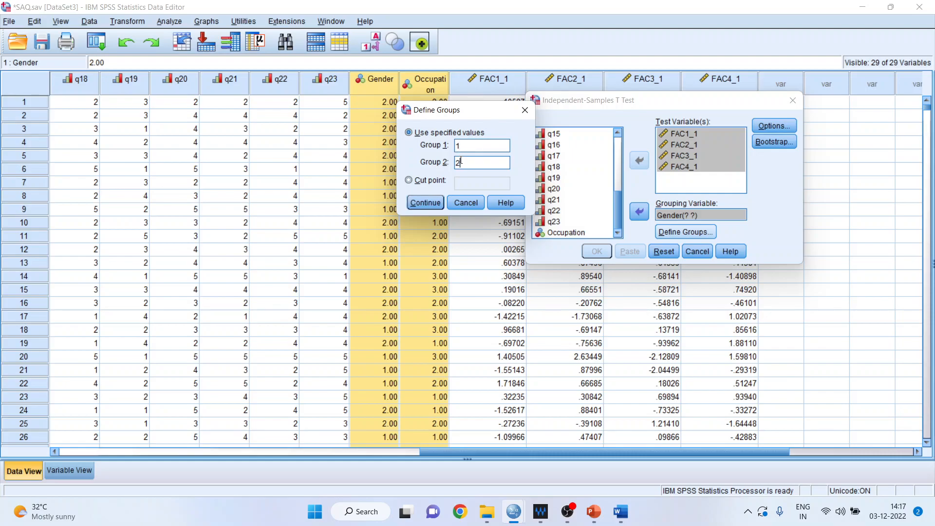
{"action": "left_click", "coordinate": [431, 207]}
{"action": "left_click", "coordinate": [595, 251]}
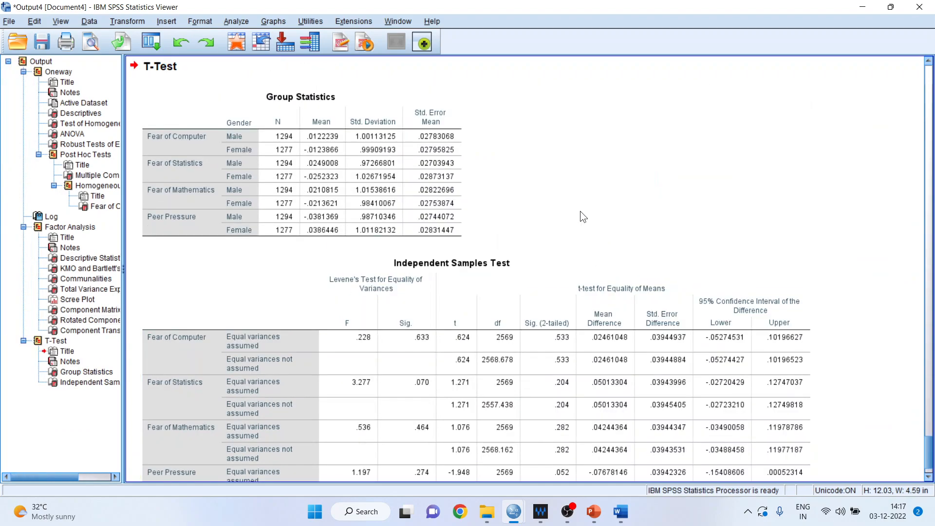
Examine the Independent Samples Test table, and switch to the 19. Factor Analysis document in Word to view its Hypothesis section.
{"action": "left_click", "coordinate": [929, 478]}
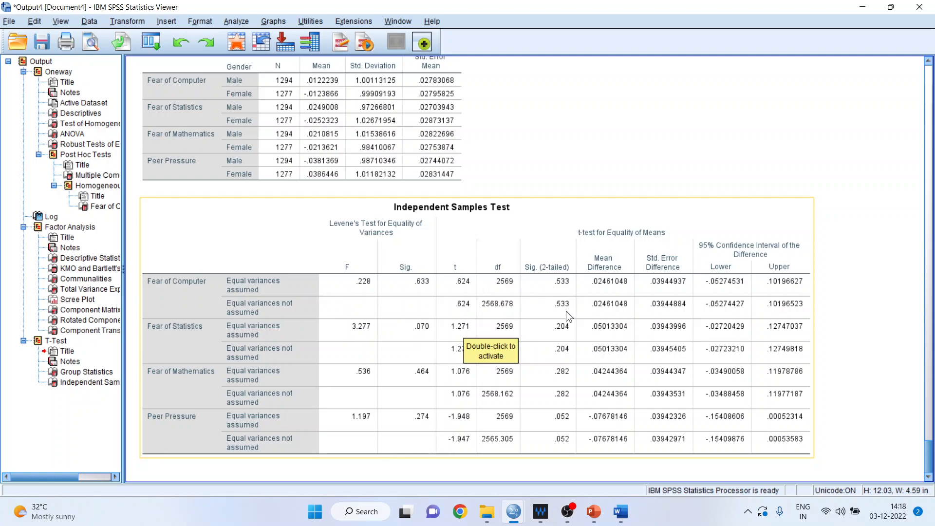
{"action": "left_click", "coordinate": [868, 344]}
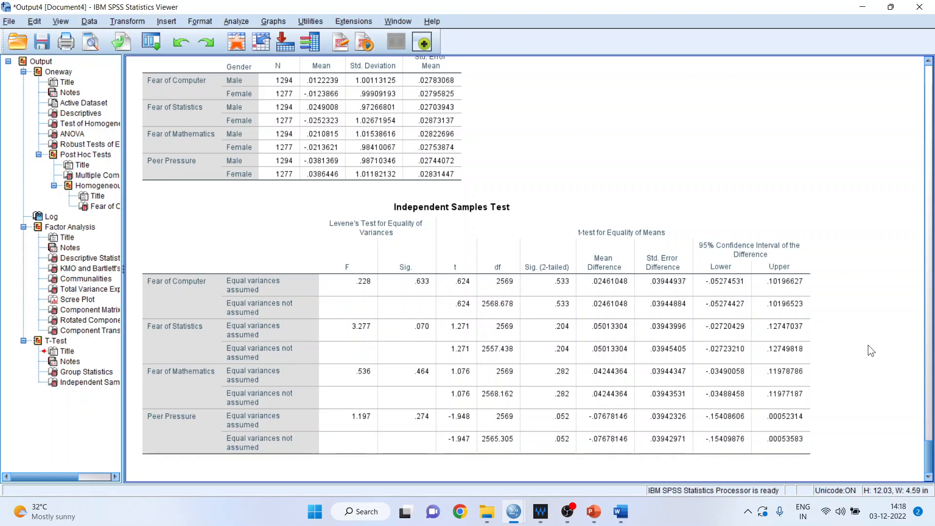
{"action": "mouse_move", "coordinate": [620, 515]}
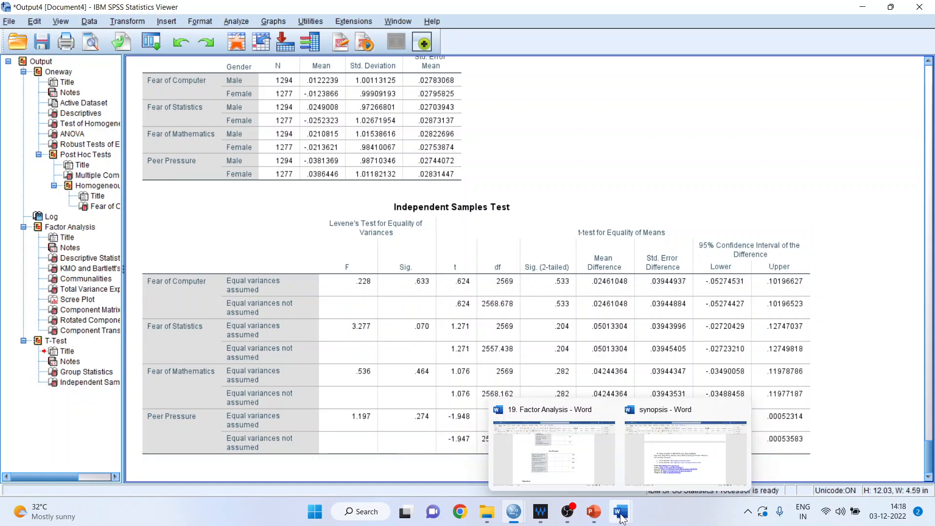
{"action": "left_click", "coordinate": [591, 475]}
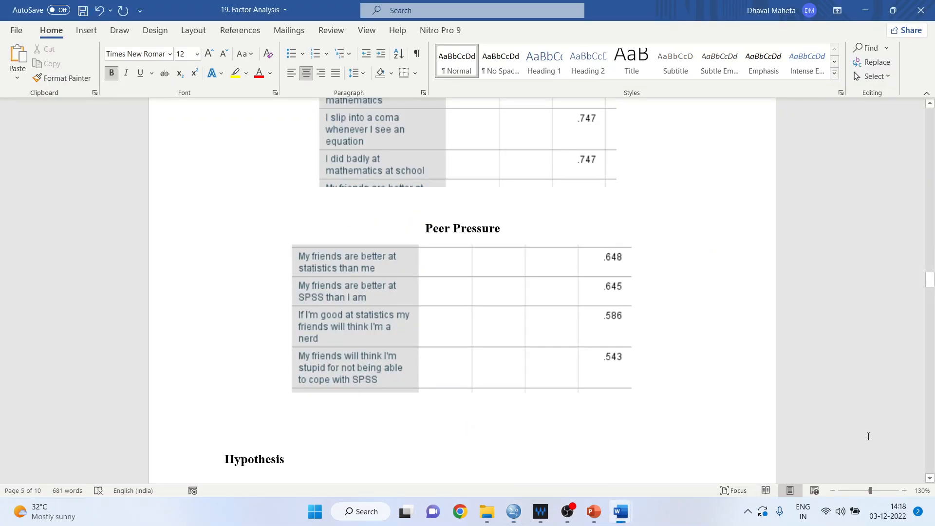
{"action": "left_click", "coordinate": [929, 478]}
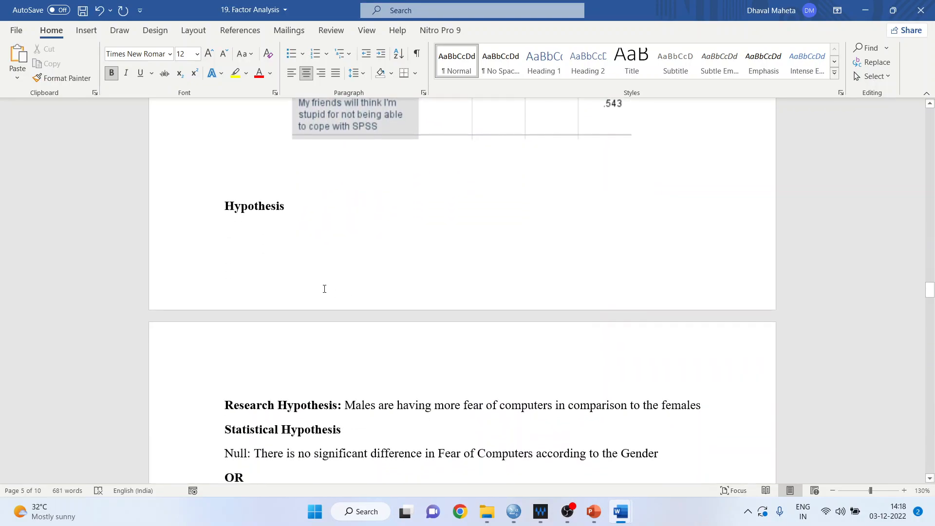
Move the Hypothesis heading to the start of the next page, directly above the Research Hypothesis line.
{"action": "left_click", "coordinate": [227, 208]}
{"action": "key", "text": "ctrl+Return"}
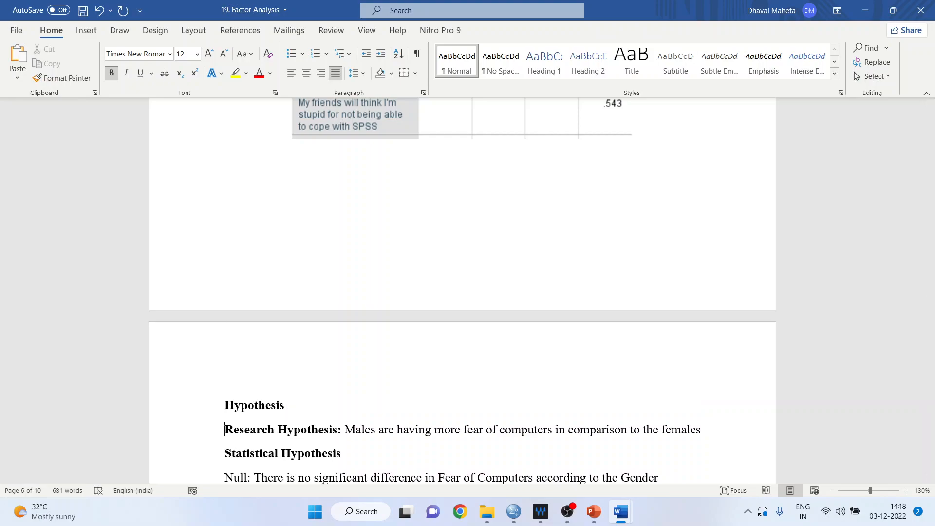
{"action": "key", "text": "Down"}
{"action": "key", "text": "Down"}
{"action": "key", "text": "Down"}
{"action": "key", "text": "Down"}
{"action": "key", "text": "Down"}
{"action": "key", "text": "Down"}
{"action": "key", "text": "Down"}
{"action": "key", "text": "Up"}
{"action": "key", "text": "Up"}
{"action": "key", "text": "Up"}
{"action": "key", "text": "Up"}
{"action": "key", "text": "Up"}
{"action": "key", "text": "Up"}
{"action": "key", "text": "Up"}
{"action": "key", "text": "Up"}
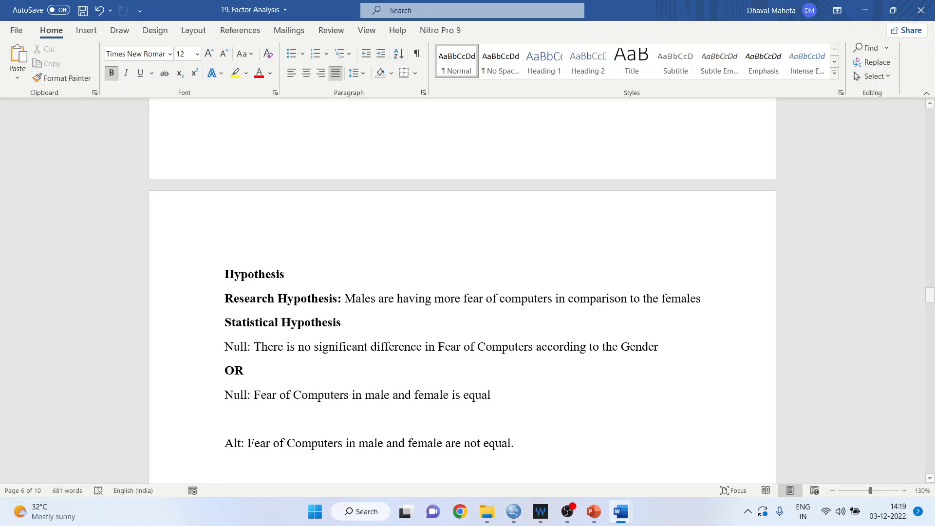
{"action": "key", "text": "ctrl+equal"}
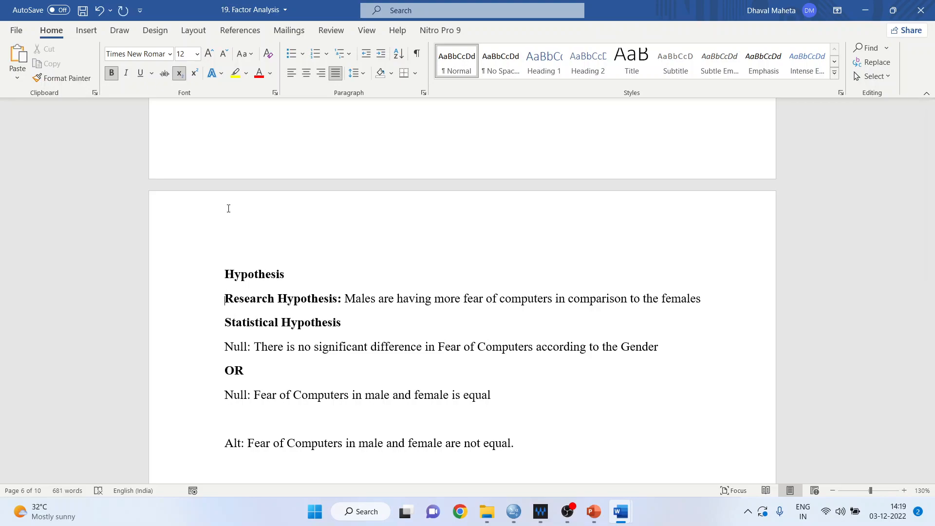
{"action": "key", "text": "ctrl+equal"}
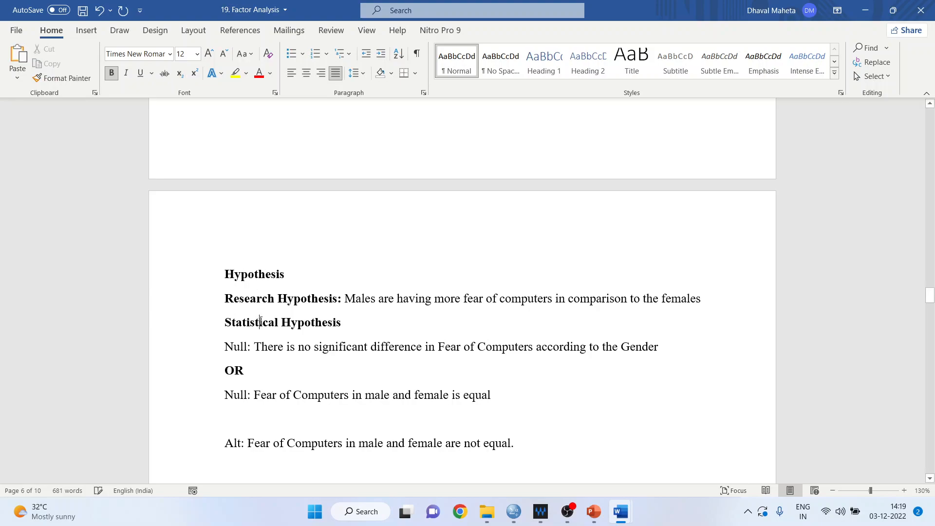
Review the statistical hypotheses, highlighting the two null statements on Fear of Computers and Gender, and the alternative statement.
{"action": "left_click", "coordinate": [261, 322]}
{"action": "left_click", "coordinate": [279, 345]}
{"action": "left_click_drag", "start_coordinate": [279, 344], "coordinate": [680, 356]}
{"action": "left_click", "coordinate": [279, 370]}
{"action": "left_click_drag", "start_coordinate": [351, 423], "coordinate": [254, 394]}
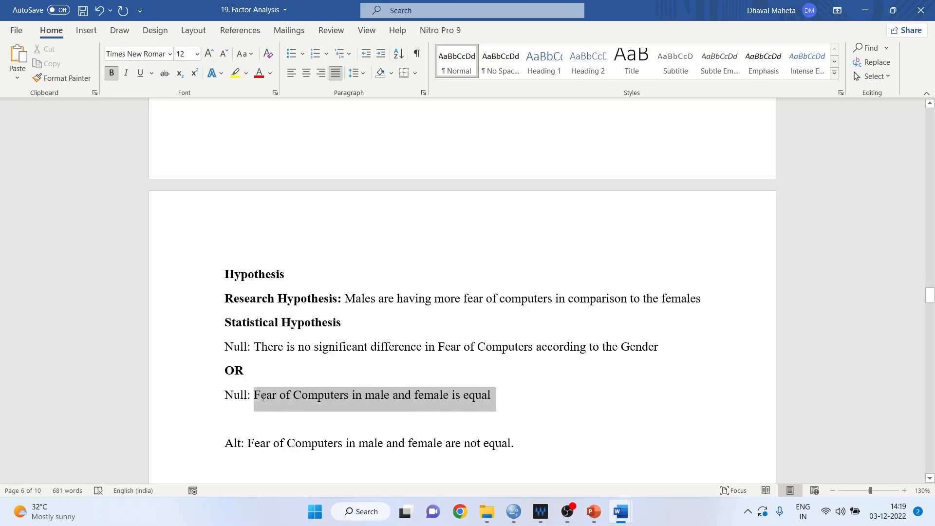
{"action": "left_click", "coordinate": [272, 447]}
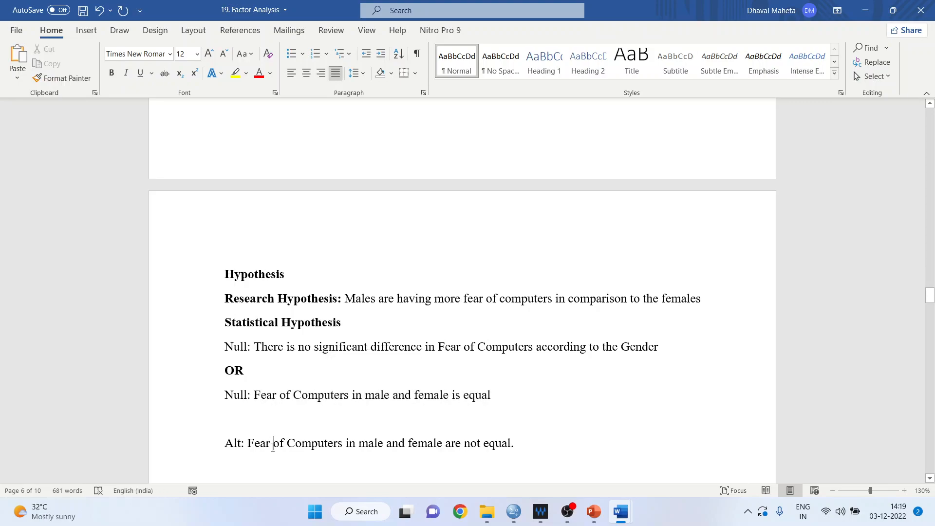
Enlarge the document view to 150% and examine the Independent Samples Test and Group Statistics tables below the hypotheses.
{"action": "key", "text": "Down"}
{"action": "key", "text": "Down"}
{"action": "key", "text": "Down"}
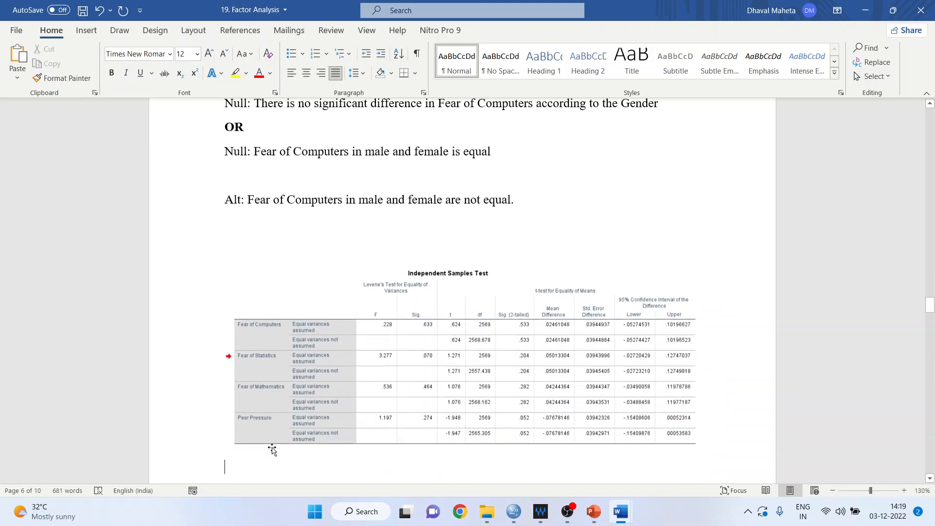
{"action": "left_click", "coordinate": [448, 375]}
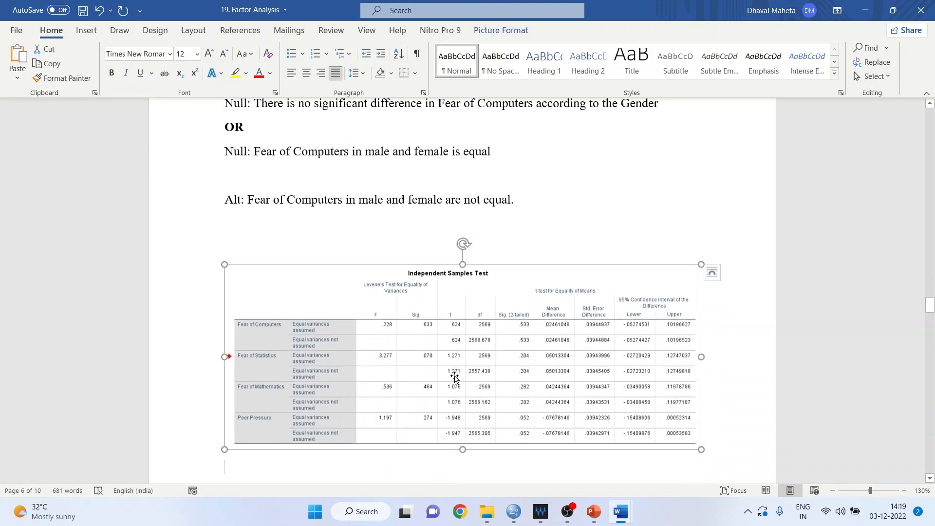
{"action": "left_click", "coordinate": [904, 490]}
{"action": "left_click", "coordinate": [904, 490]}
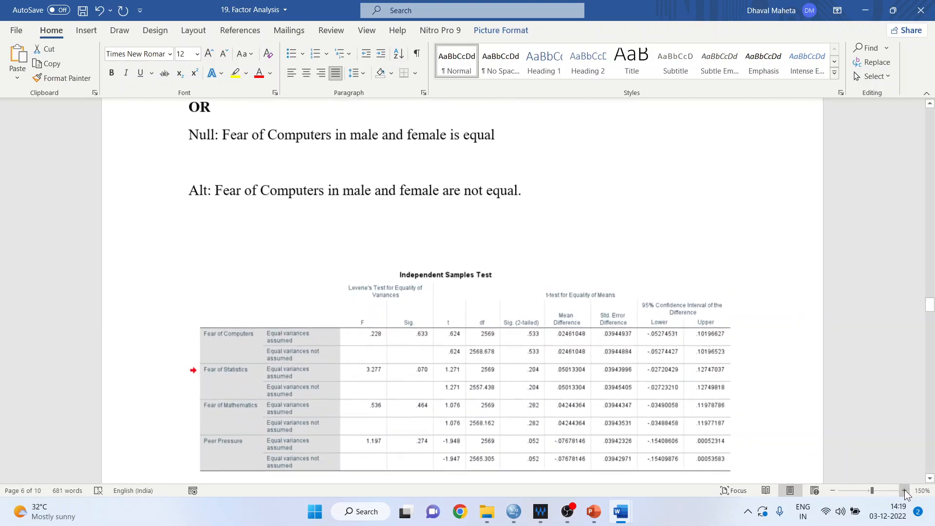
{"action": "left_click", "coordinate": [930, 478]}
{"action": "left_click", "coordinate": [931, 480]}
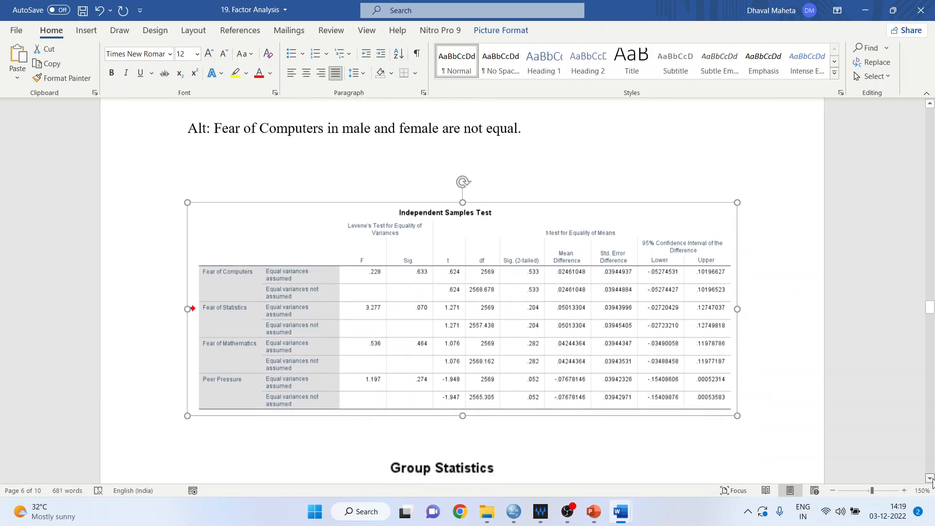
{"action": "left_click", "coordinate": [931, 480]}
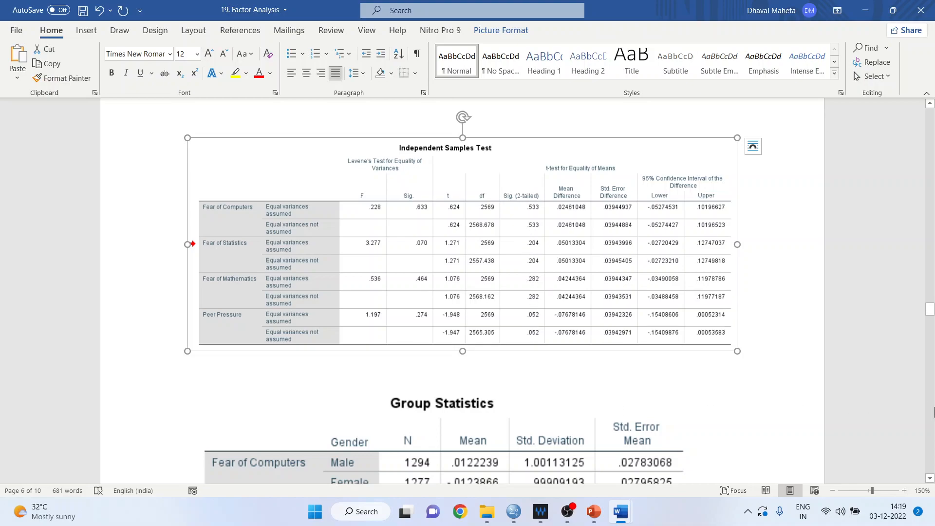
{"action": "left_click", "coordinate": [929, 480]}
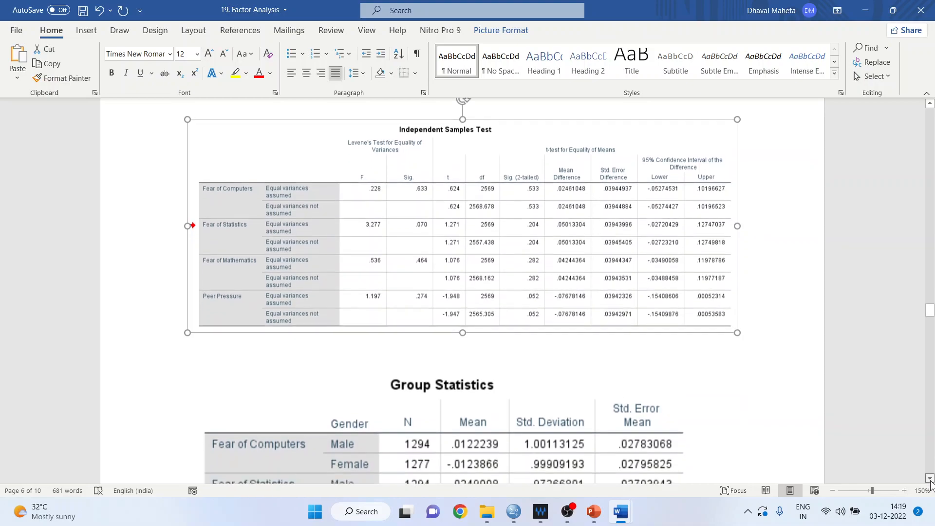
{"action": "left_click", "coordinate": [930, 480]}
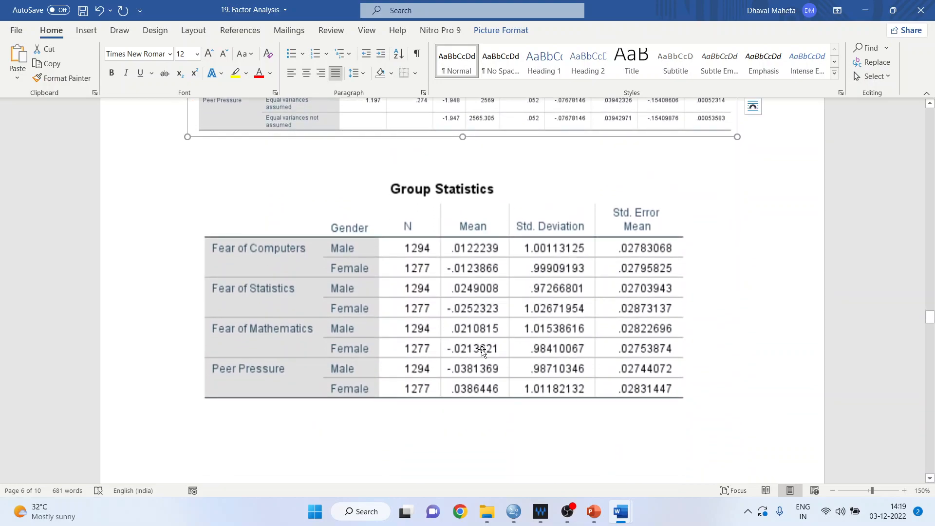
Switch to the SPSS output to view its Group Statistics table, and return to the 19. Factor Analysis document in Word.
{"action": "mouse_move", "coordinate": [514, 511]}
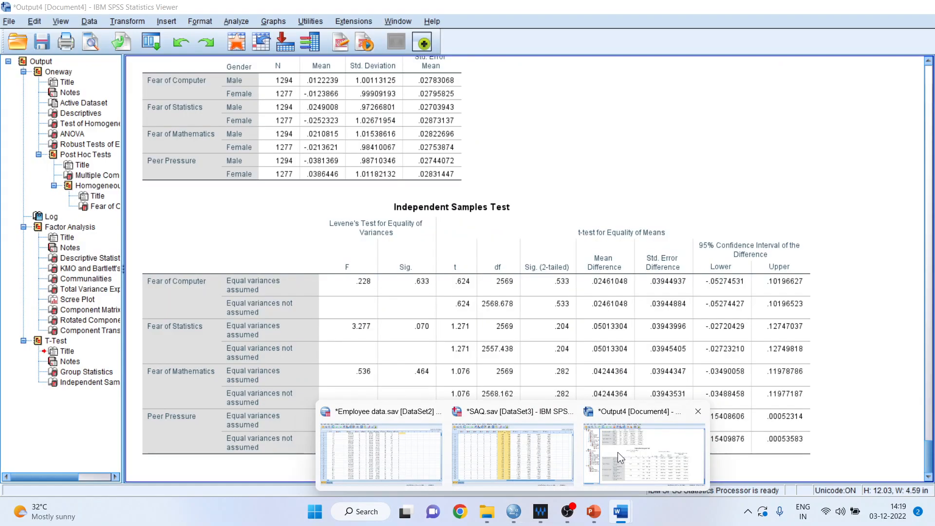
{"action": "left_click", "coordinate": [617, 452]}
{"action": "left_click", "coordinate": [398, 159]}
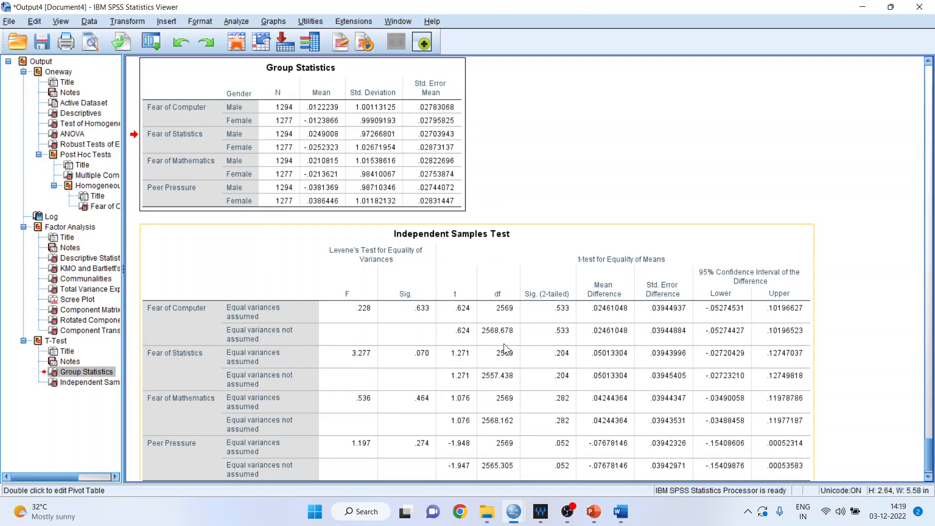
{"action": "mouse_move", "coordinate": [617, 520]}
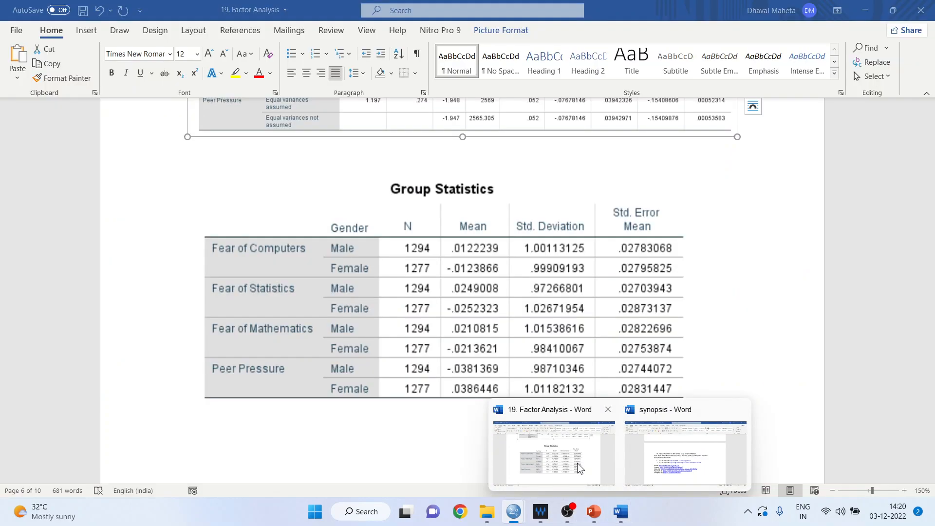
{"action": "left_click", "coordinate": [554, 453]}
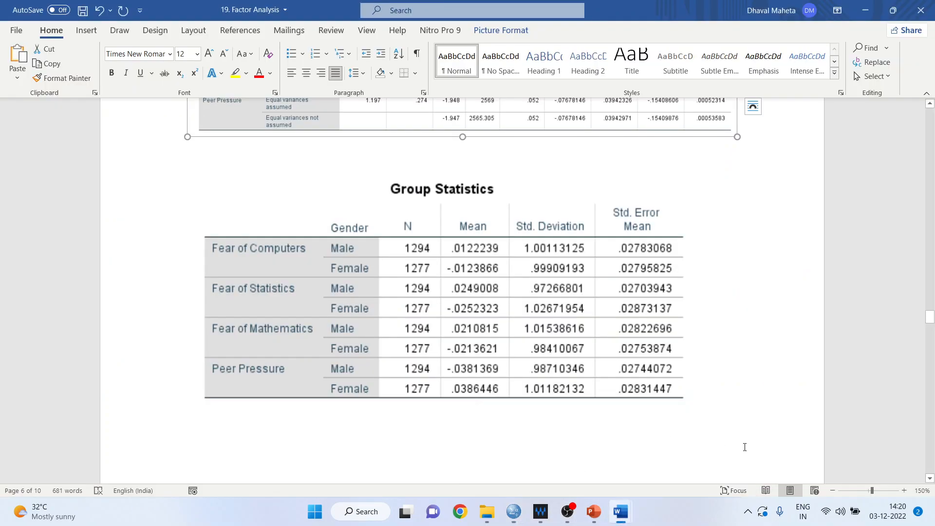
Find the agreement scale table under "Before writing interpretation let us understand the concept" and place the cursor in it.
{"action": "left_click", "coordinate": [930, 479]}
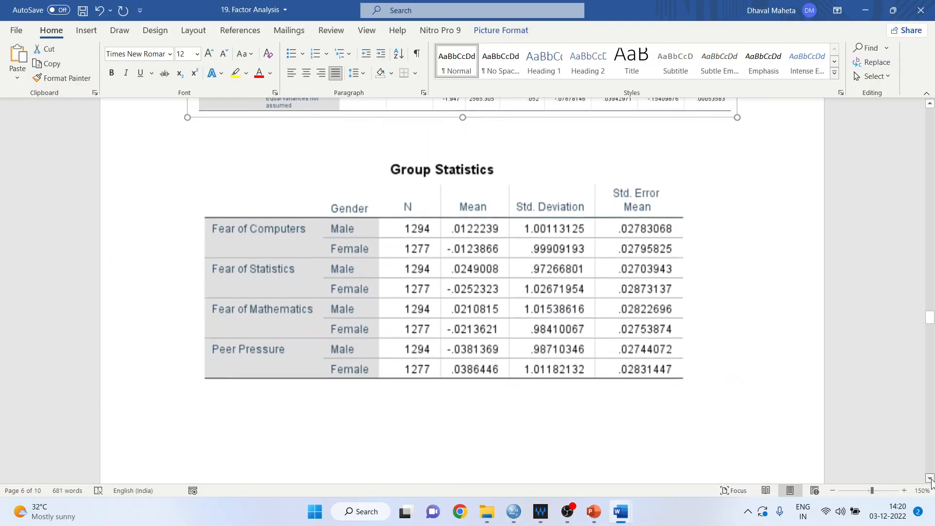
{"action": "left_click", "coordinate": [930, 479]}
{"action": "left_click_drag", "start_coordinate": [929, 479], "coordinate": [929, 479]}
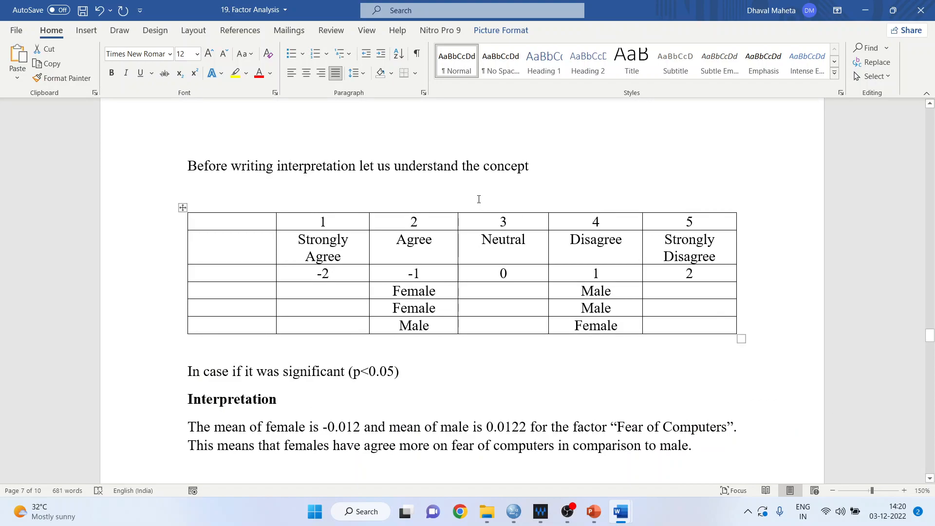
{"action": "left_click", "coordinate": [324, 224]}
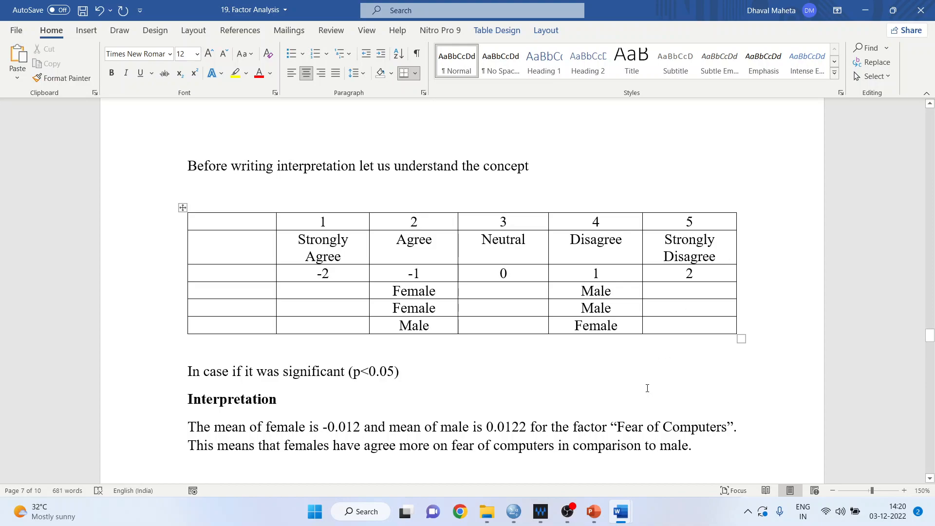
Switch to SAQ.sav in SPSS to check the value labels of variable q19, and return to the Factor Analysis document.
{"action": "mouse_move", "coordinate": [513, 511]}
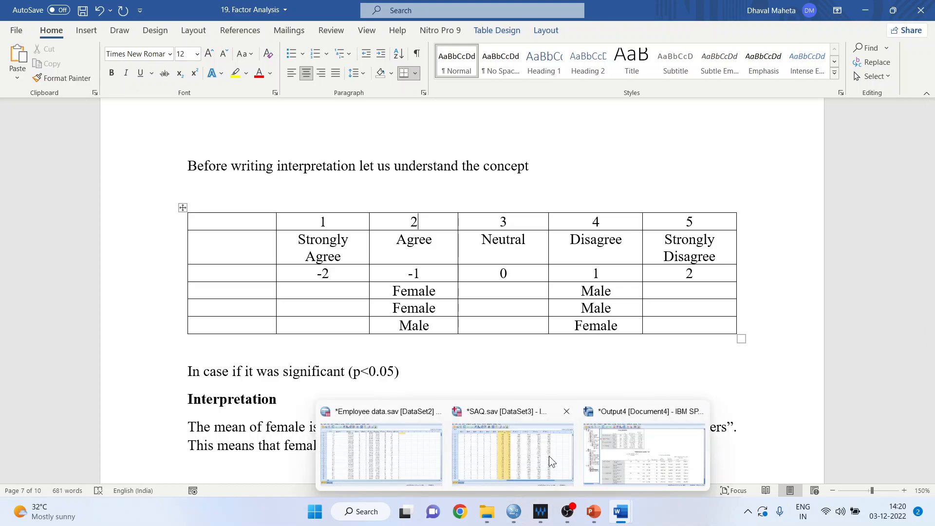
{"action": "left_click", "coordinate": [548, 456]}
{"action": "left_click", "coordinate": [47, 465]}
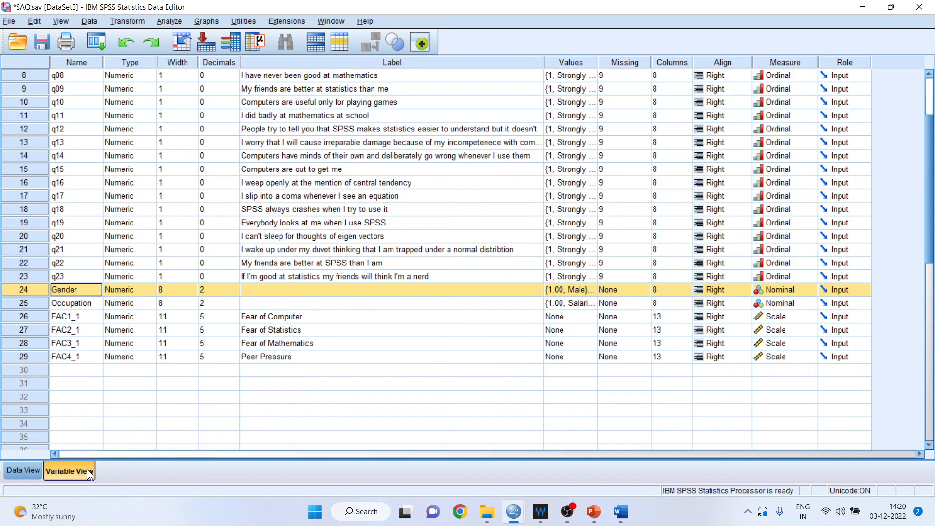
{"action": "left_click", "coordinate": [583, 224]}
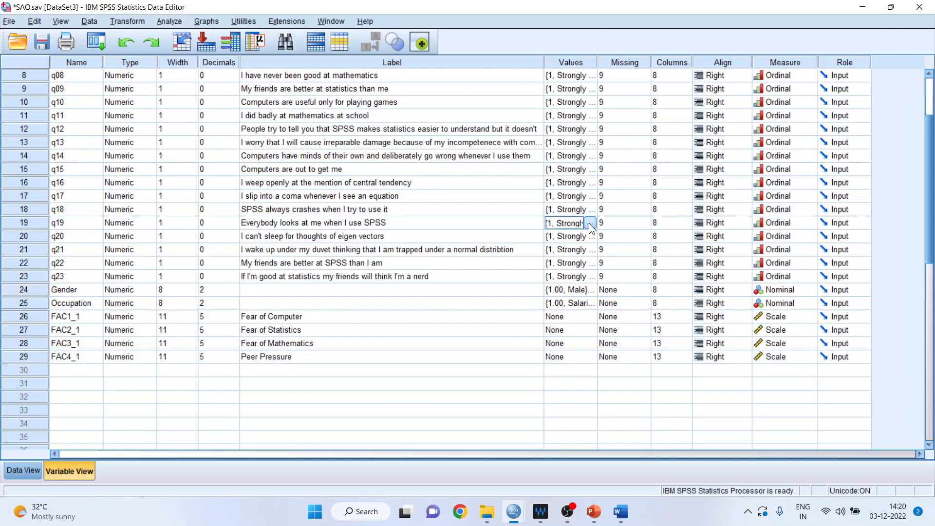
{"action": "left_click", "coordinate": [589, 223]}
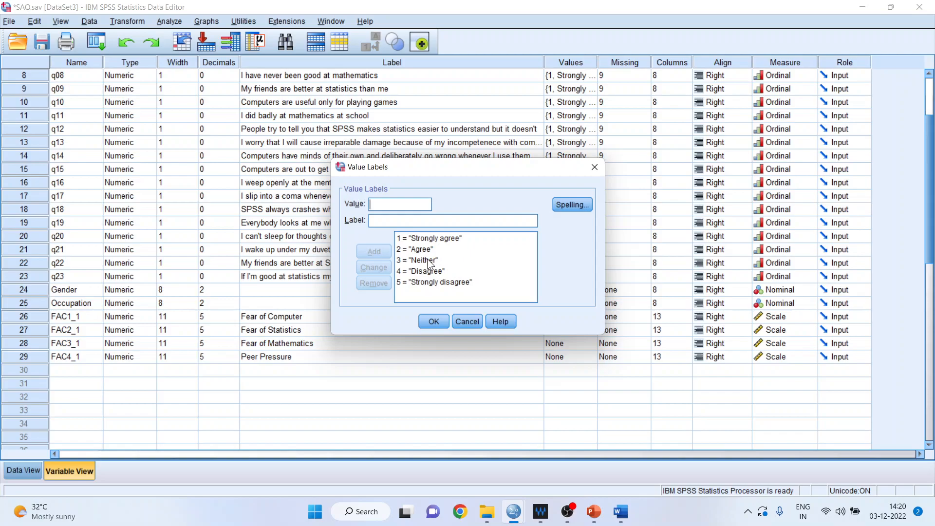
{"action": "left_click", "coordinate": [443, 319]}
{"action": "mouse_move", "coordinate": [629, 511]}
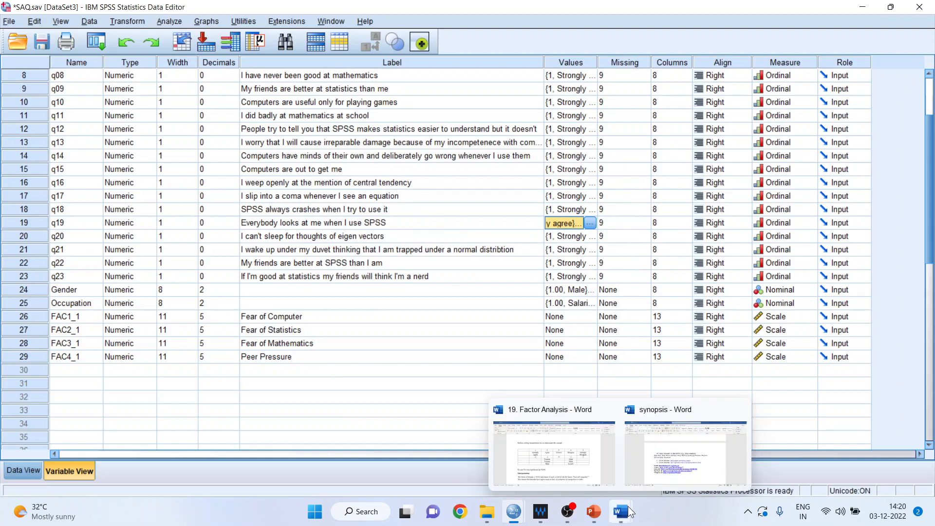
{"action": "left_click", "coordinate": [595, 466]}
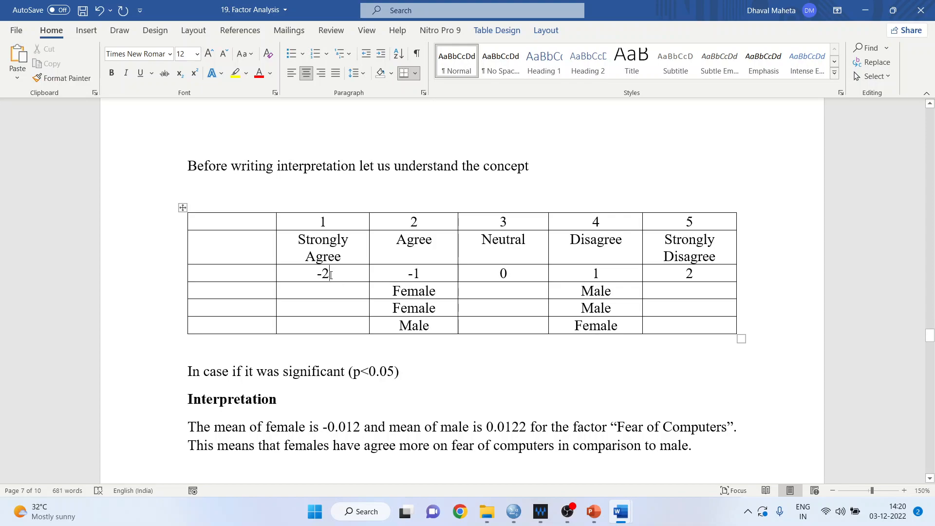
Go through the scale table's -2 to 2 scores and its Male and Female rows, down to the Interpretation text.
{"action": "key", "text": "Right"}
{"action": "key", "text": "Right"}
{"action": "key", "text": "Right"}
{"action": "key", "text": "Right"}
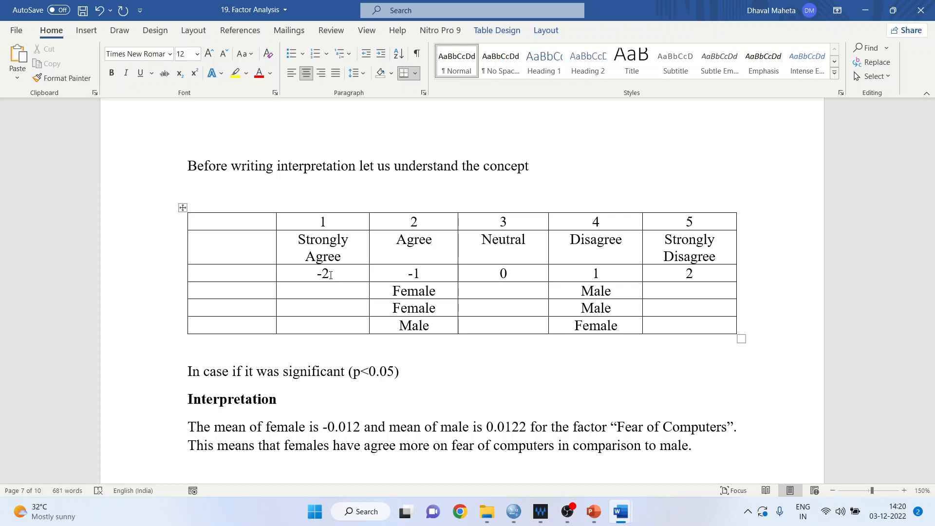
{"action": "key", "text": "Right"}
{"action": "key", "text": "Right"}
{"action": "key", "text": "Right"}
{"action": "key", "text": "Right"}
{"action": "key", "text": "Down"}
{"action": "key", "text": "Down"}
{"action": "key", "text": "Down"}
{"action": "key", "text": "Down"}
{"action": "key", "text": "Down"}
{"action": "key", "text": "Up"}
{"action": "key", "text": "Down"}
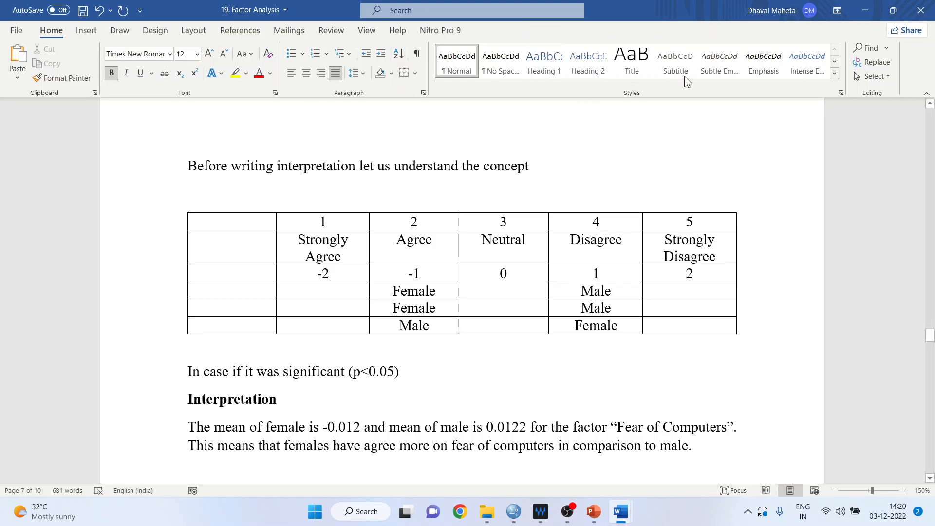
Draw a rectangle about 5 cm high and 1.62 cm wide around the Sig. (2-tailed) column of the Independent Samples Test table, with no fill.
{"action": "left_click", "coordinate": [930, 104]}
{"action": "left_click_drag", "start_coordinate": [930, 105], "coordinate": [929, 105]}
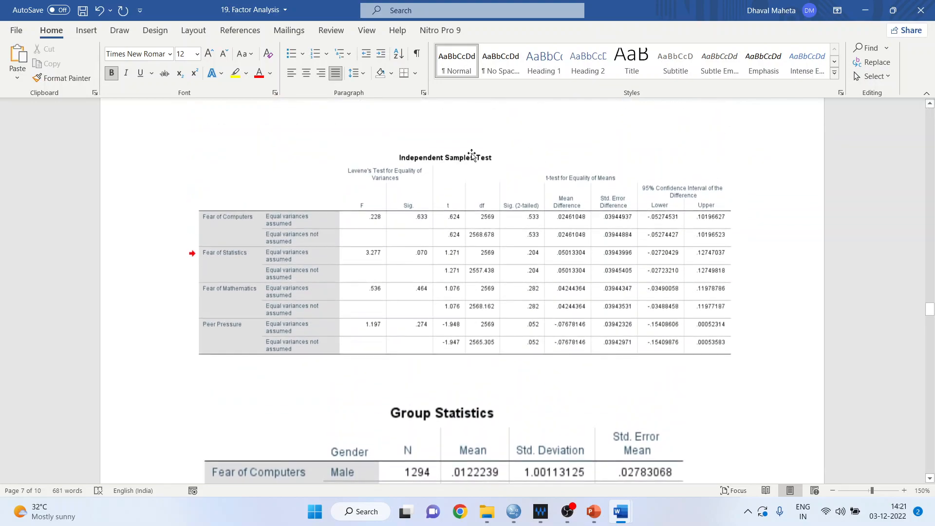
{"action": "left_click", "coordinate": [90, 31]}
{"action": "left_click", "coordinate": [150, 76]}
{"action": "left_click", "coordinate": [180, 114]}
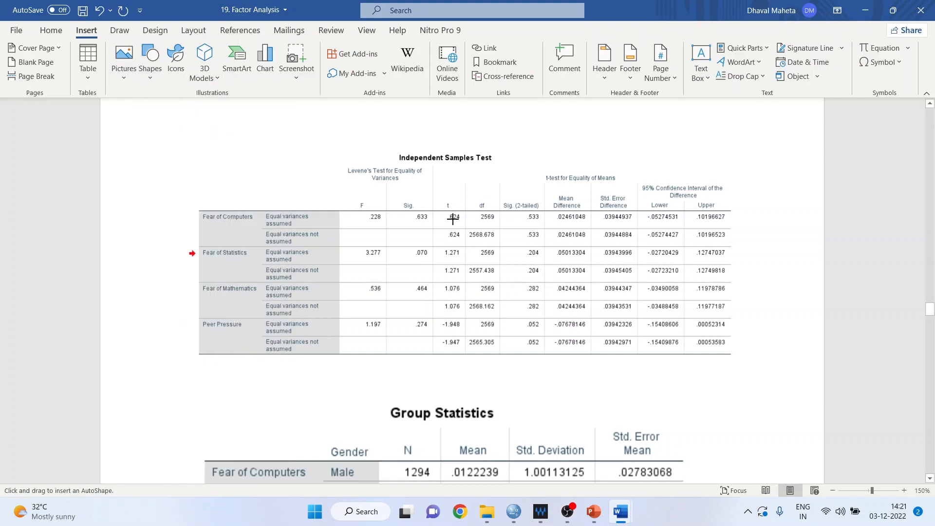
{"action": "left_click_drag", "start_coordinate": [497, 191], "coordinate": [554, 364]}
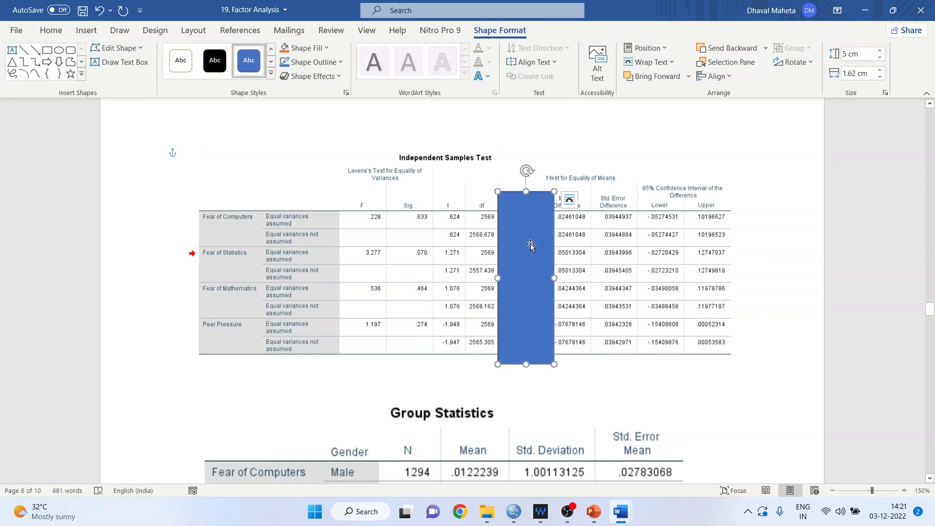
{"action": "left_click", "coordinate": [326, 46]}
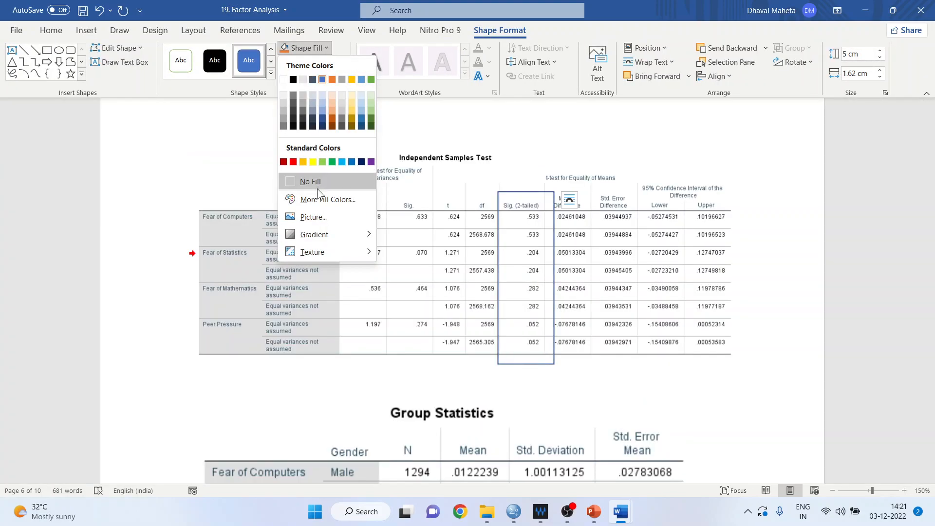
{"action": "left_click", "coordinate": [317, 188]}
{"action": "left_click", "coordinate": [682, 389]}
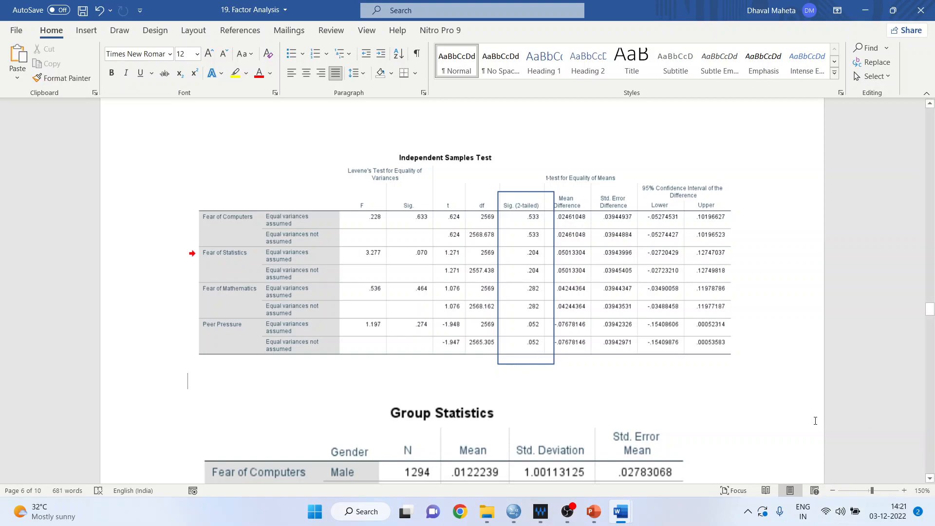
View the scale table and the interpretations for the significant (p<0.05) and not significant (p>0.05) cases.
{"action": "left_click", "coordinate": [931, 428]}
{"action": "left_click", "coordinate": [931, 429]}
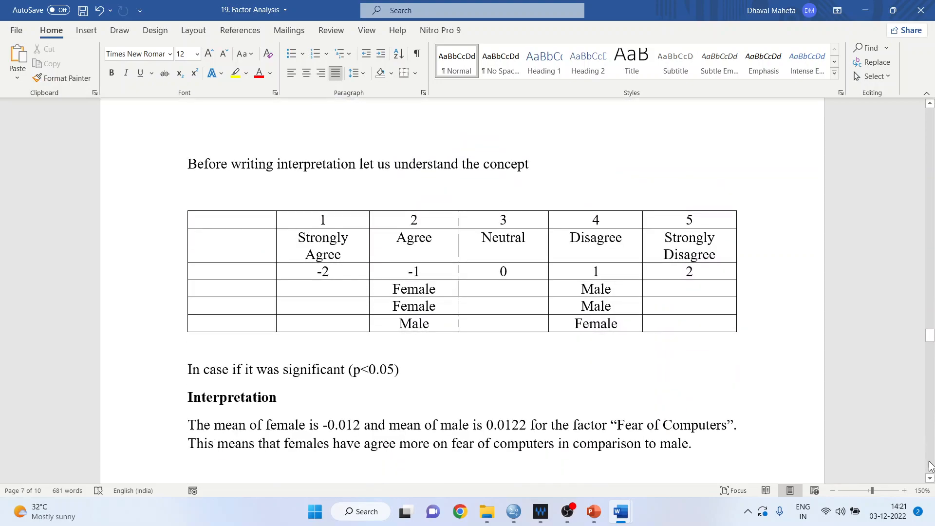
{"action": "scroll", "coordinate": [930, 479], "scroll_direction": "down", "scroll_amount": 5}
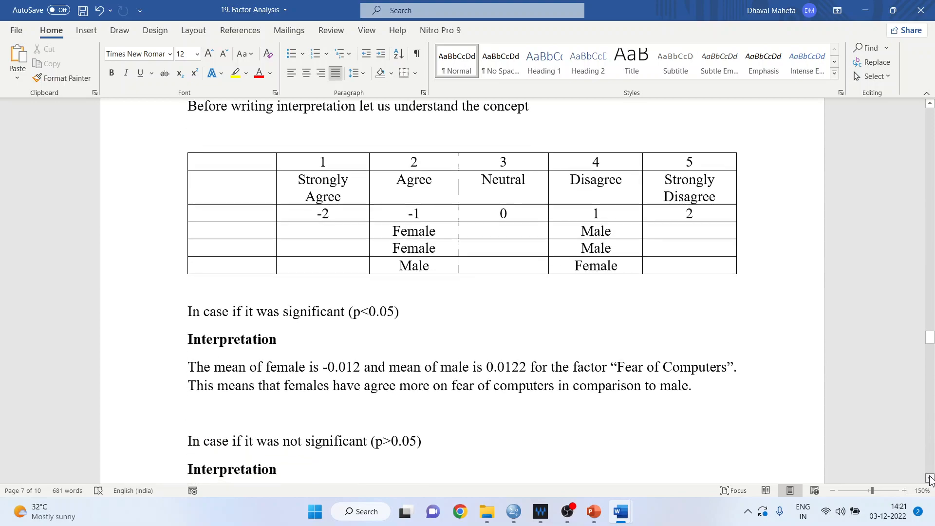
Extend the significant (p<0.05) line with ", so we reject null hypothesis which means that fear of computer is not equal in male and female".
{"action": "left_click", "coordinate": [930, 479]}
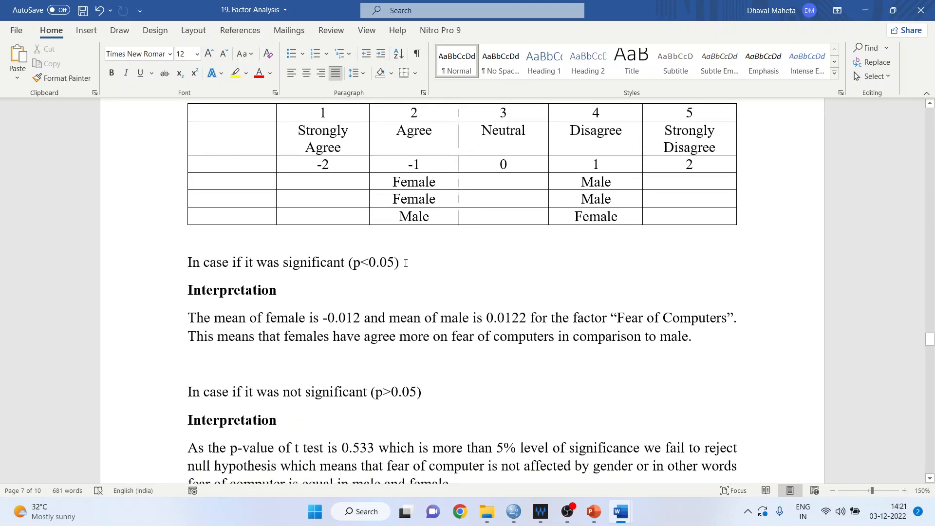
{"action": "type", "text": ","}
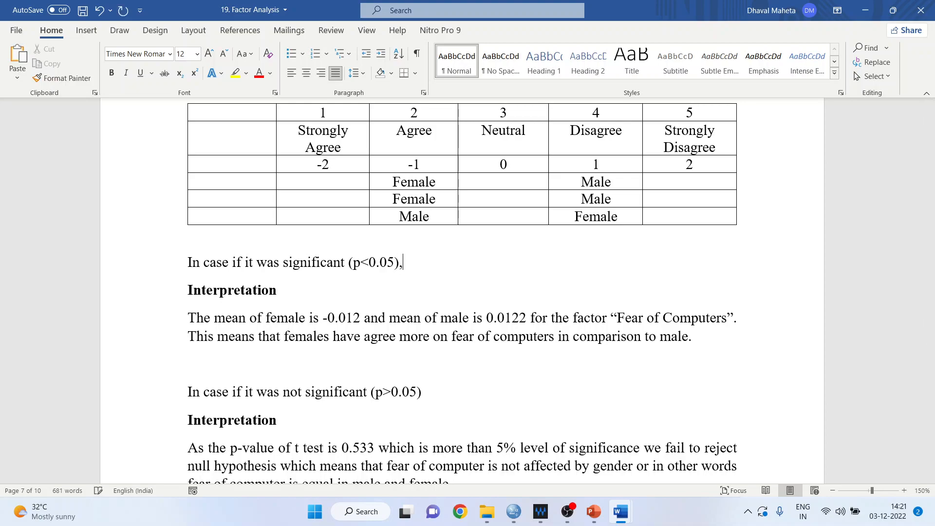
{"action": "type", "text": " so we reject null"}
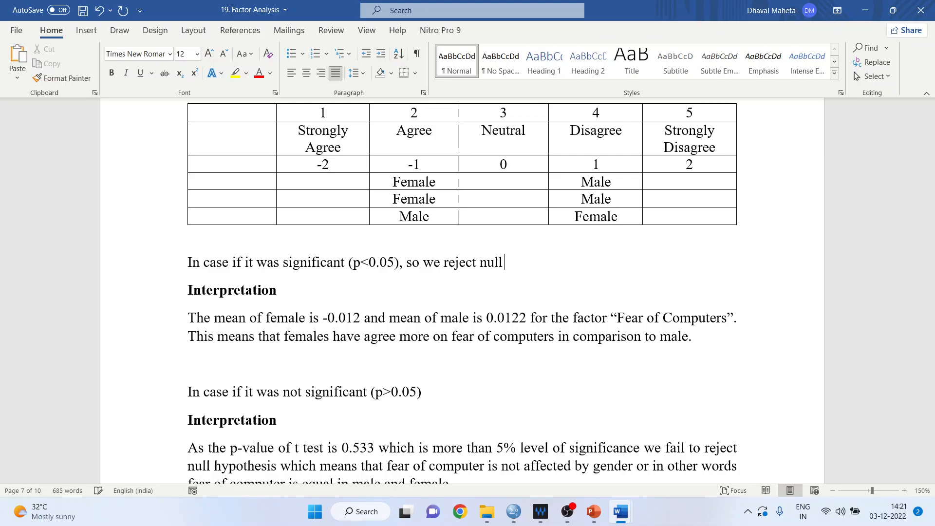
{"action": "type", "text": " hypothesis whic"}
{"action": "key", "text": "BackSpace"}
{"action": "type", "text": "h means"}
{"action": "key", "text": "BackSpace"}
{"action": "key", "text": "BackSpace"}
{"action": "type", "text": "ns that g"}
{"action": "key", "text": "BackSpace"}
{"action": "type", "text": "fear of "}
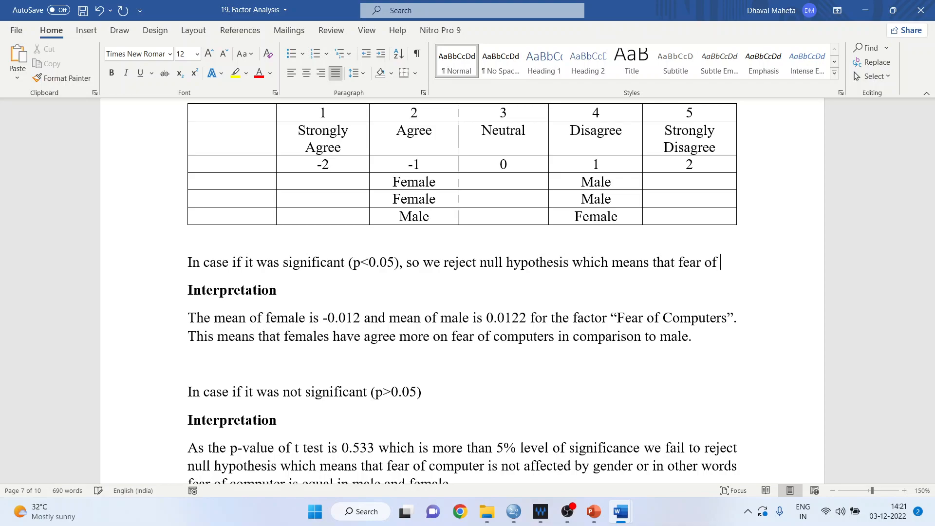
{"action": "type", "text": "computer"}
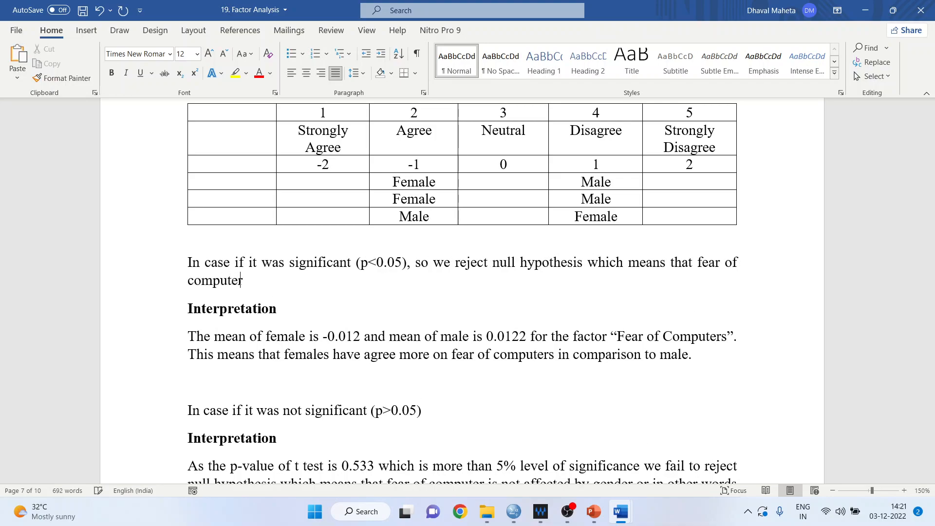
{"action": "type", "text": " is not equal in ma"}
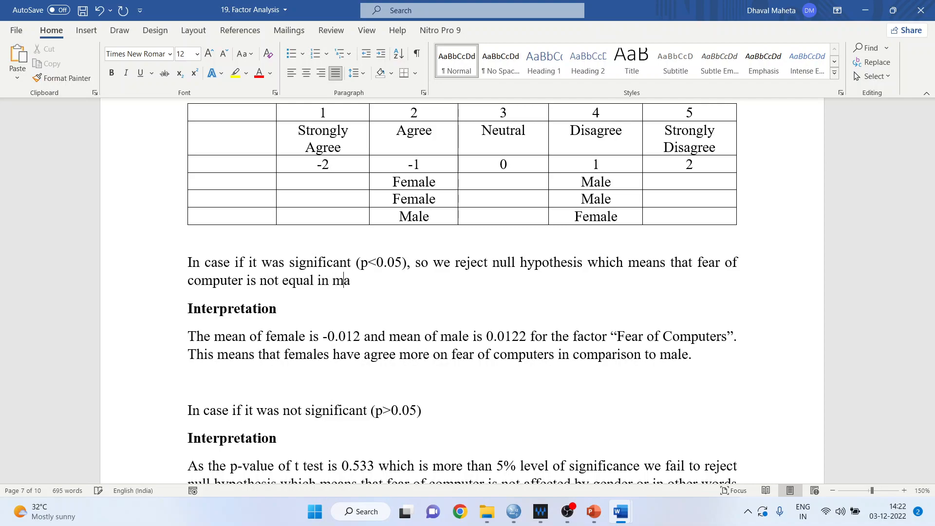
{"action": "type", "text": "le and female"}
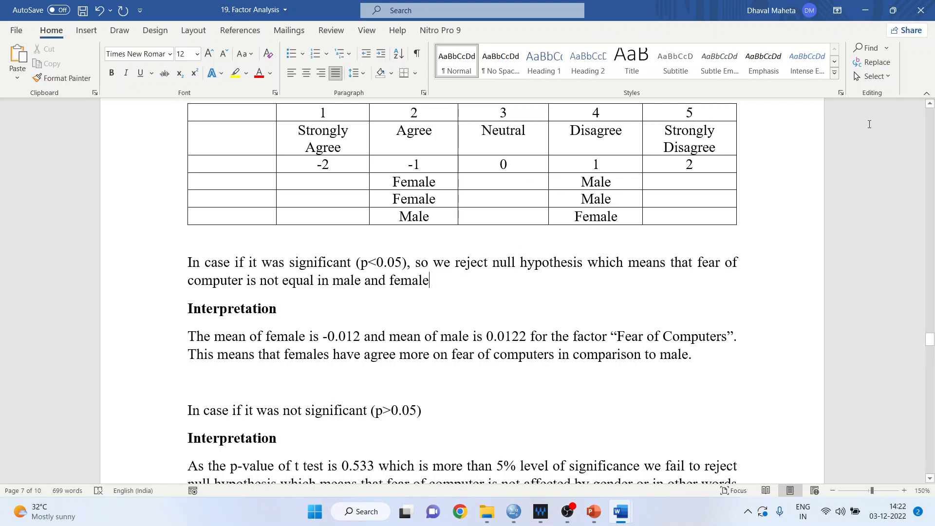
Review the Group Statistics means by gender against the interpretations for the significant and not significant cases.
{"action": "left_click", "coordinate": [930, 103]}
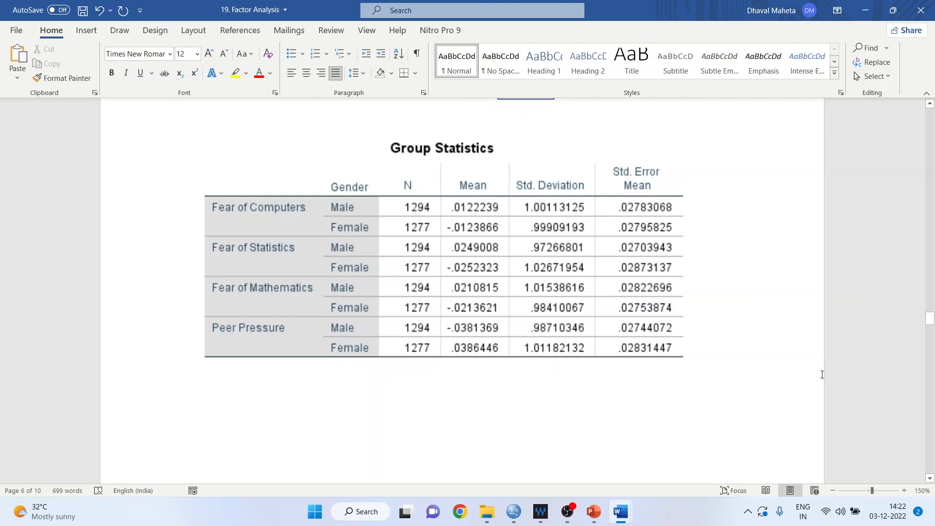
{"action": "left_click", "coordinate": [929, 478]}
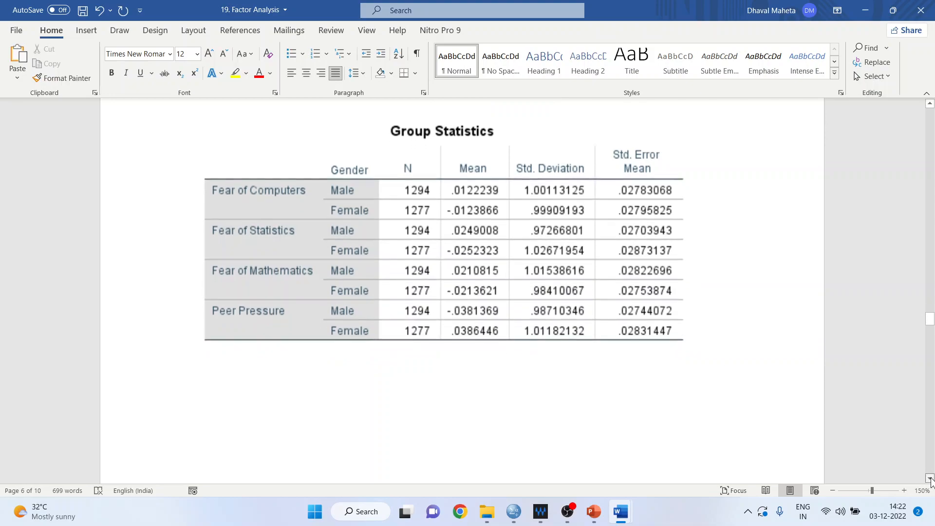
{"action": "left_click_drag", "start_coordinate": [930, 479], "coordinate": [930, 479]}
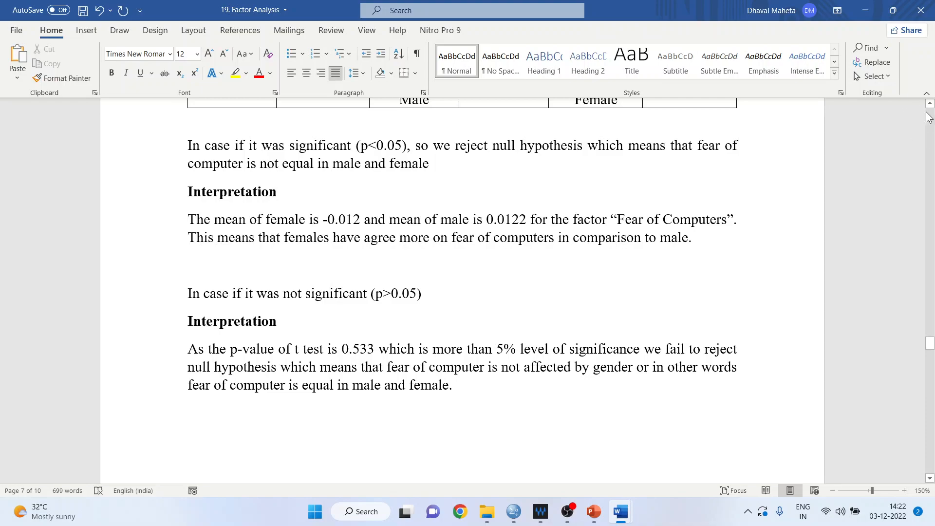
{"action": "left_click_drag", "start_coordinate": [929, 105], "coordinate": [929, 105]}
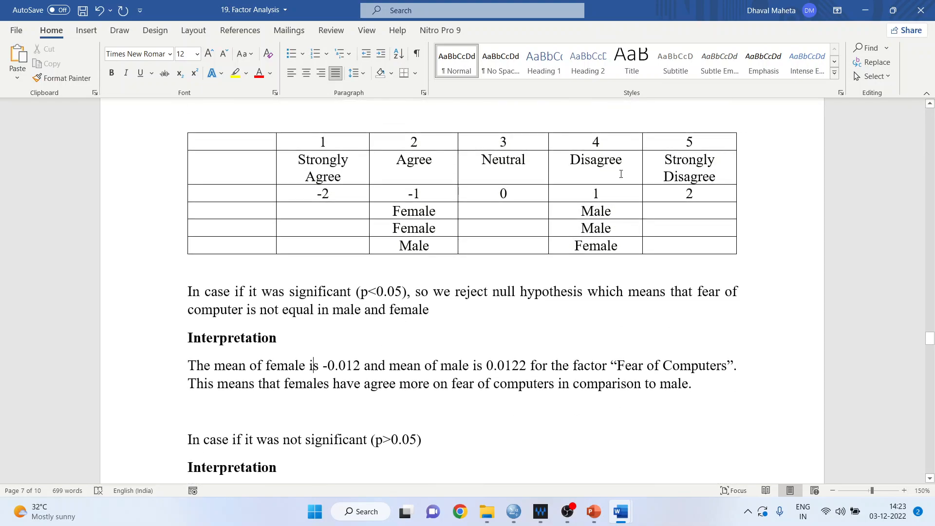
Highlight the Female entry under Agree and the Male entry under Disagree in the scale table's first gender row.
{"action": "left_click", "coordinate": [439, 214]}
{"action": "key", "text": "shift+Left"}
{"action": "key", "text": "shift+Left"}
{"action": "key", "text": "shift+Left"}
{"action": "key", "text": "shift+Left"}
{"action": "key", "text": "shift+Left"}
{"action": "key", "text": "shift+Left"}
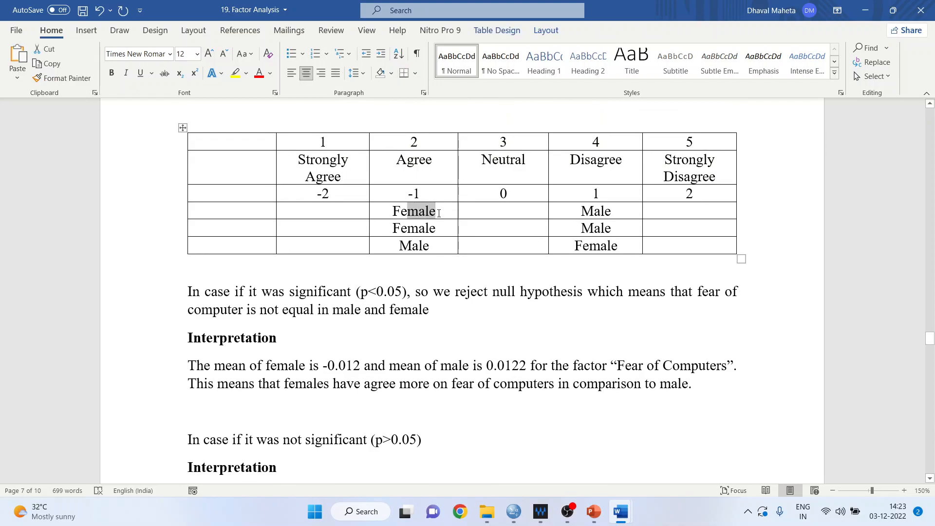
{"action": "left_click", "coordinate": [438, 213]}
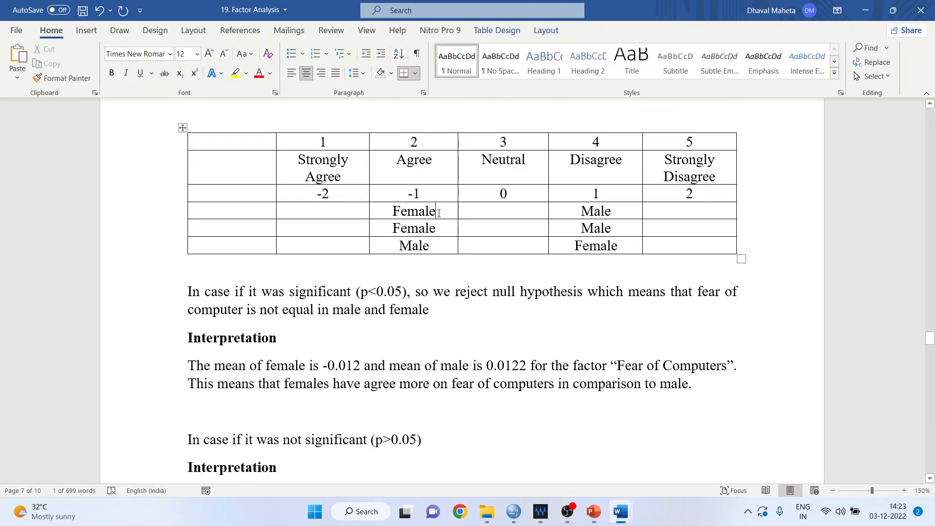
{"action": "key", "text": "Right"}
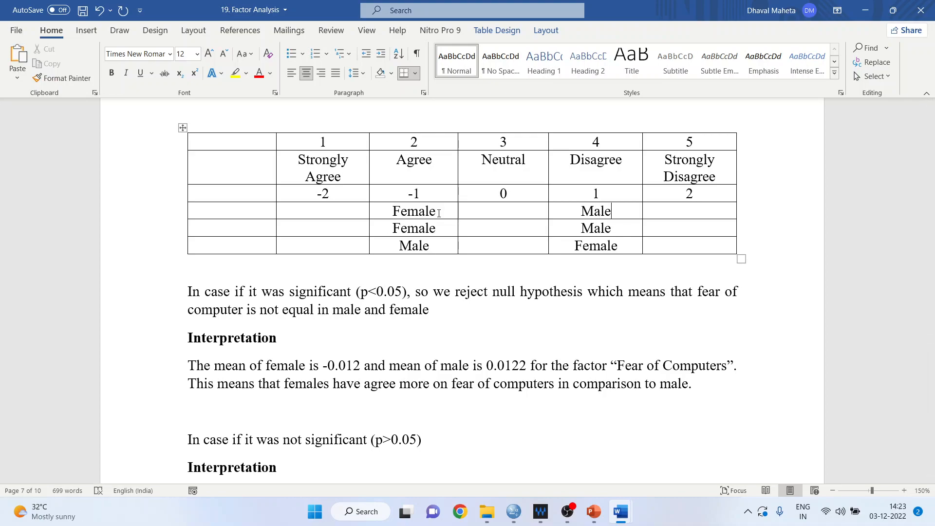
{"action": "key", "text": "shift+Left"}
{"action": "key", "text": "shift+Left"}
{"action": "key", "text": "shift+Left"}
{"action": "key", "text": "shift+Left"}
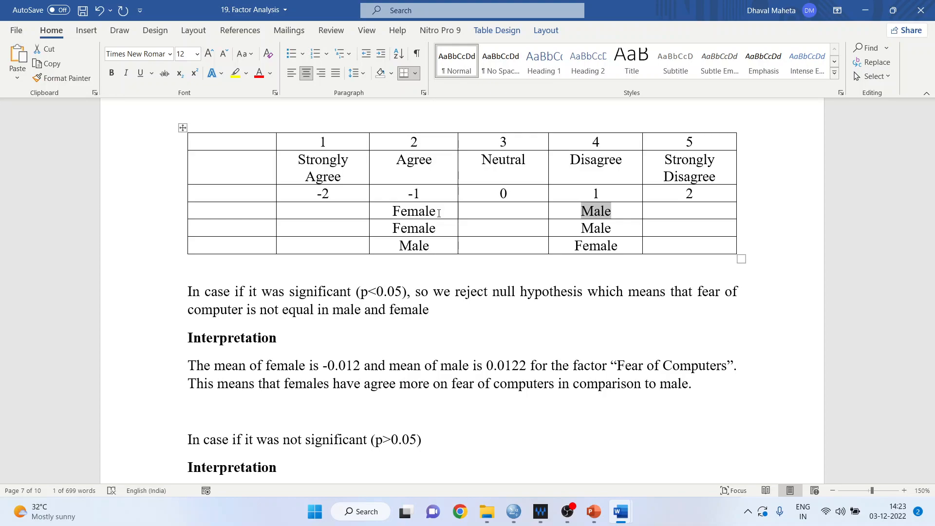
Label the scale table's first gender row "Fear of Computers" in its empty first cell.
{"action": "left_click", "coordinate": [268, 213]}
{"action": "type", "text": "Fear "}
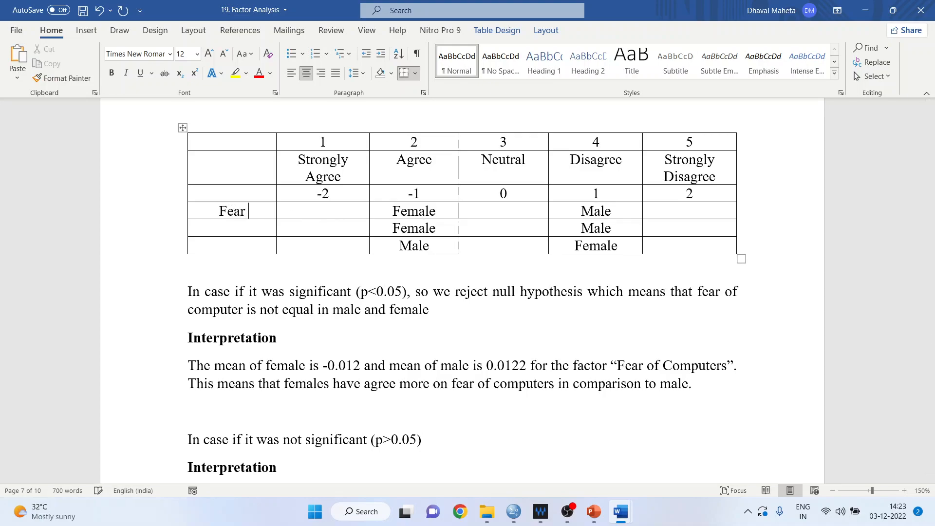
{"action": "type", "text": "of Computers"}
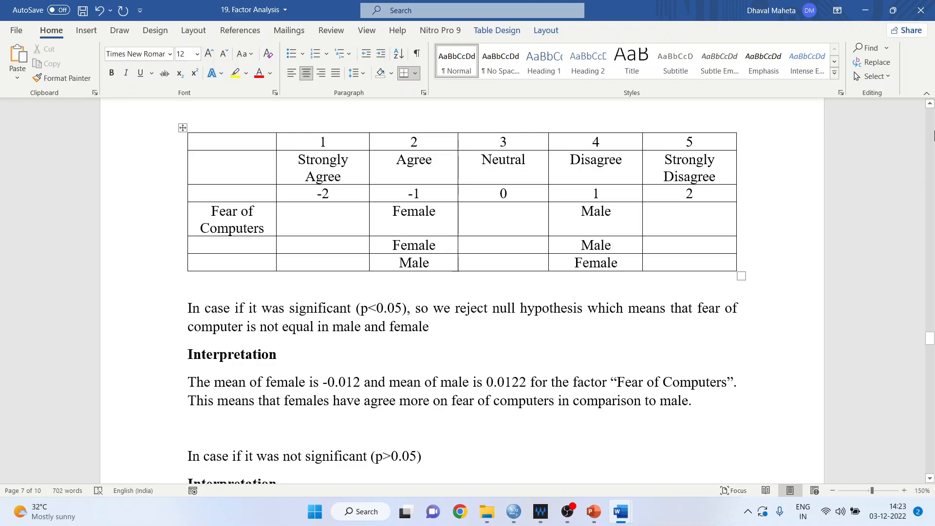
Check the factor names in the Group Statistics table and label the scale table's second gender row "Fear of Statistics".
{"action": "scroll", "coordinate": [930, 135], "scroll_direction": "up", "scroll_amount": 10}
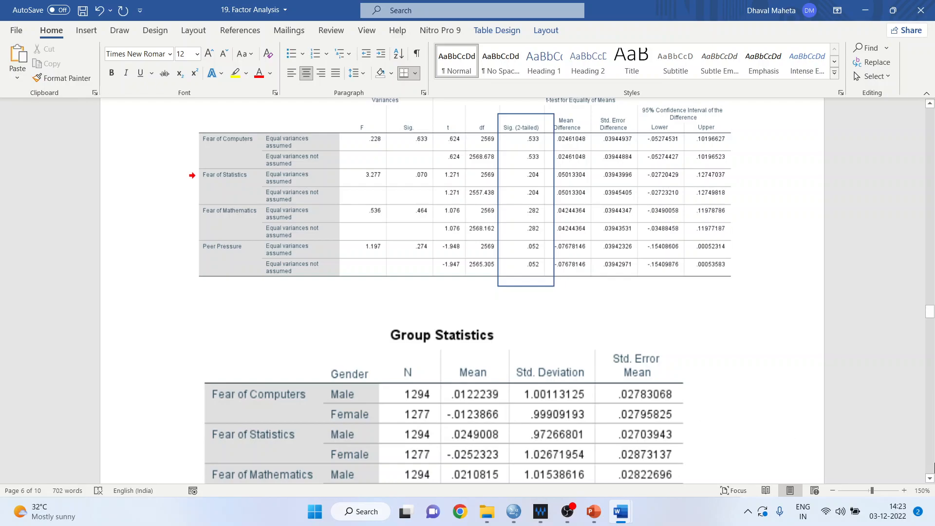
{"action": "scroll", "coordinate": [930, 478], "scroll_direction": "down", "scroll_amount": 10}
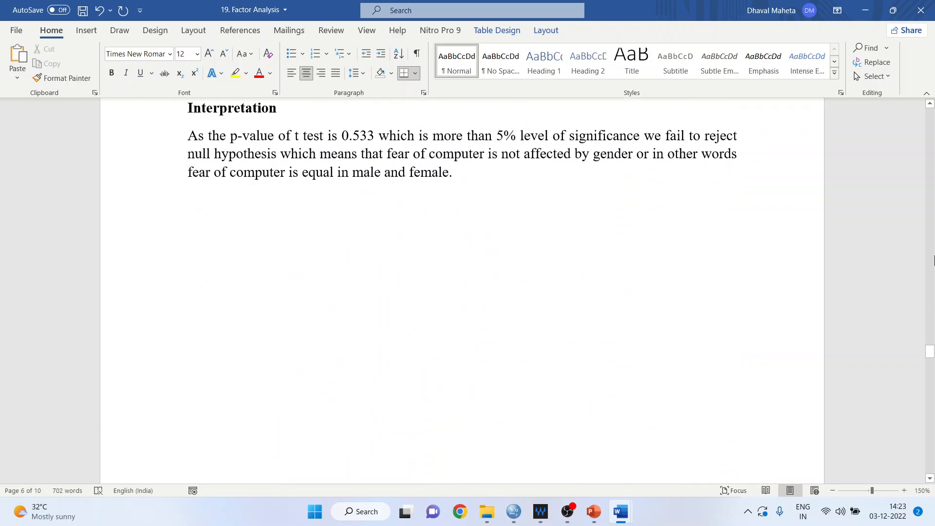
{"action": "scroll", "coordinate": [427, 167], "scroll_direction": "down", "scroll_amount": 8}
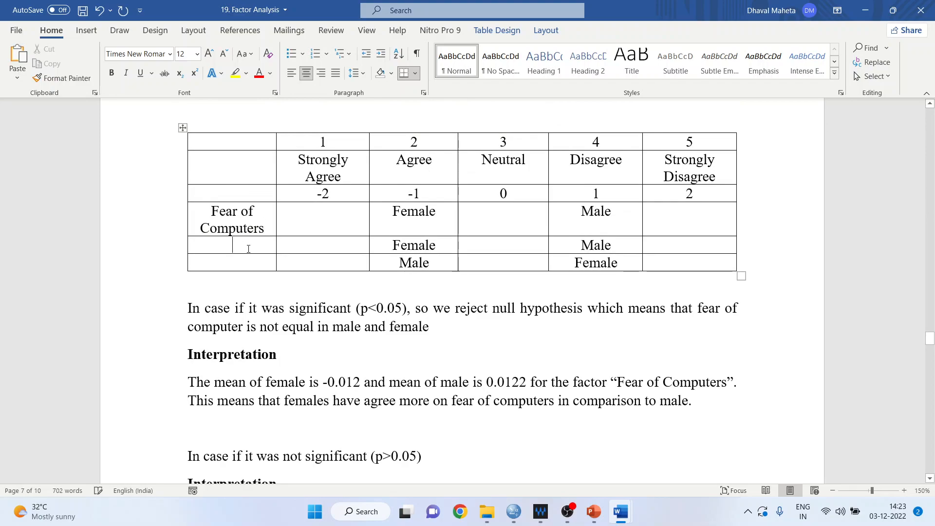
{"action": "type", "text": "Fear of"}
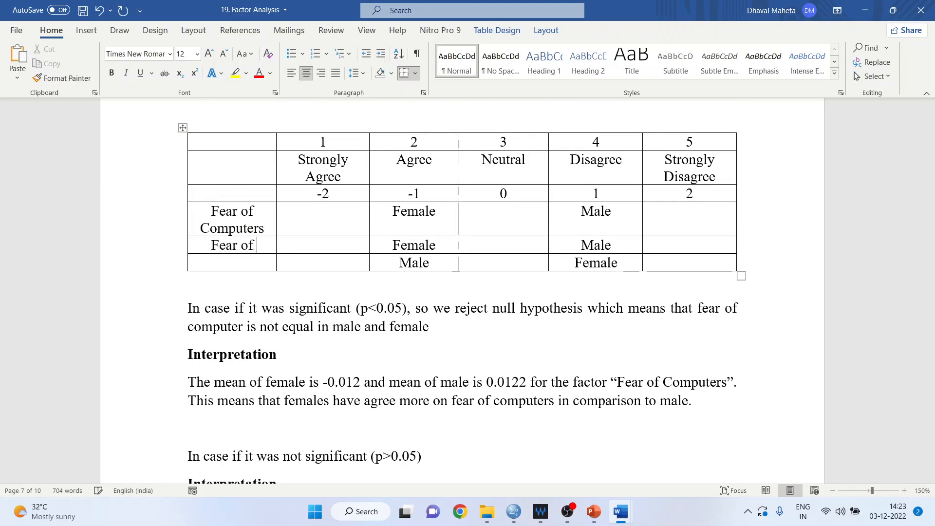
{"action": "type", "text": " Stati"}
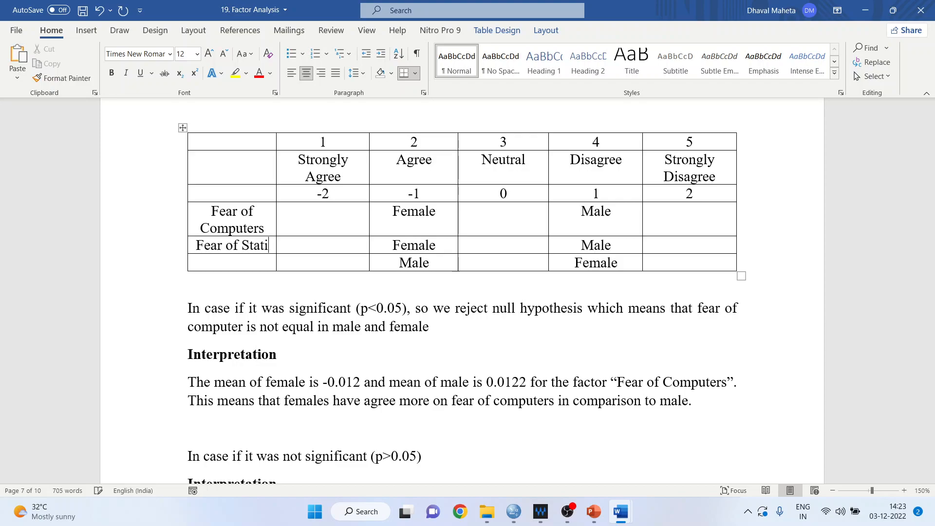
{"action": "type", "text": "stics"}
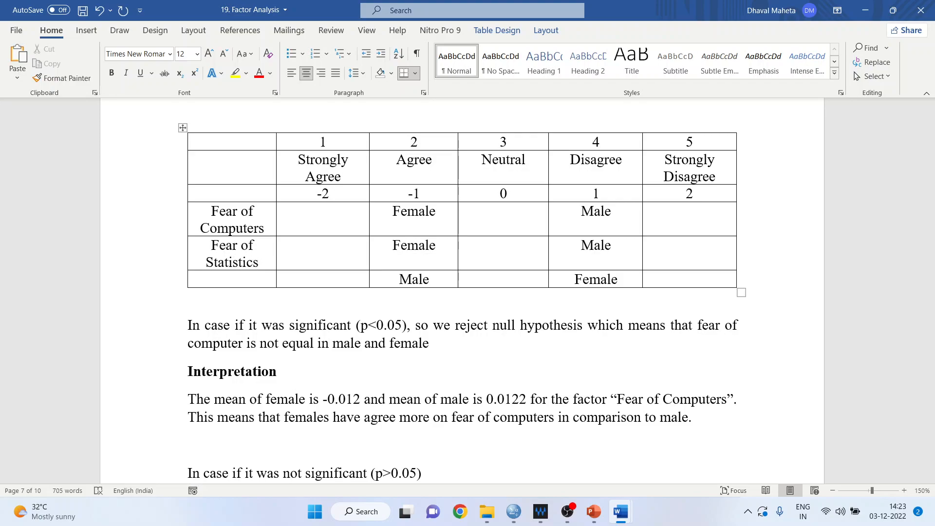
Consult the Group Statistics table and label the scale table's third gender row "Fear of Mathematics".
{"action": "left_click", "coordinate": [861, 157]}
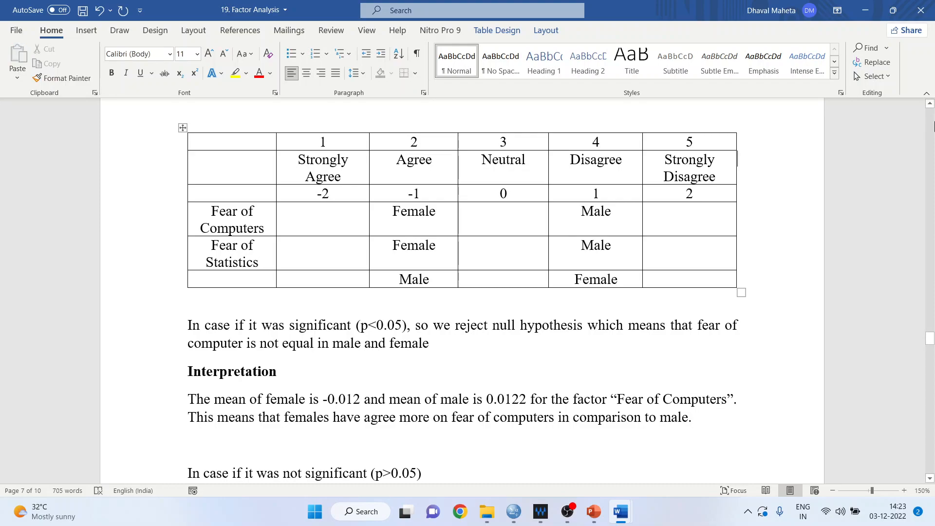
{"action": "left_click", "coordinate": [929, 103]}
{"action": "left_click_drag", "start_coordinate": [930, 106], "coordinate": [930, 106]}
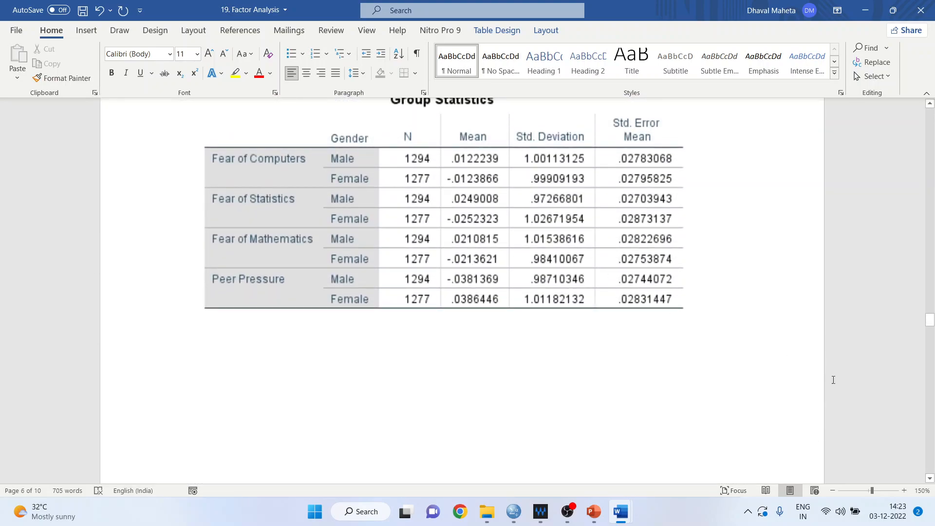
{"action": "left_click_drag", "start_coordinate": [930, 479], "coordinate": [930, 479]}
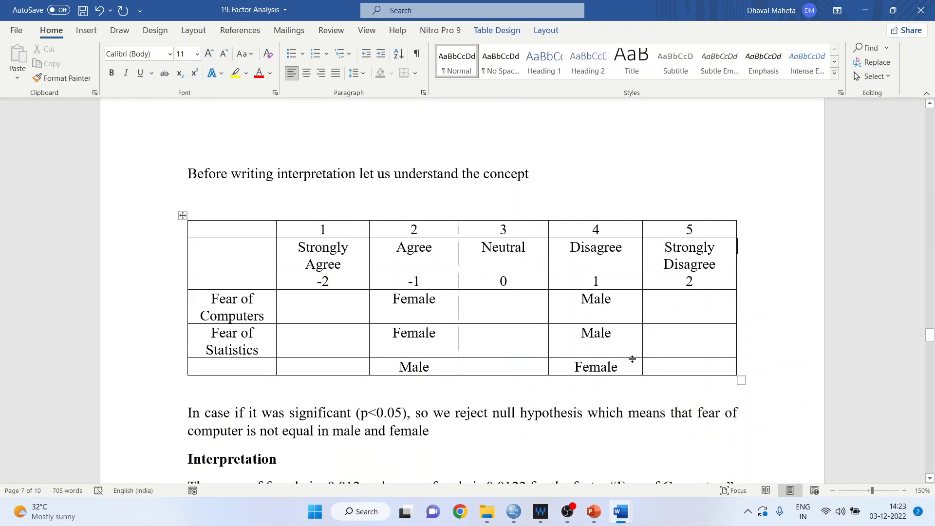
{"action": "left_click", "coordinate": [225, 381]}
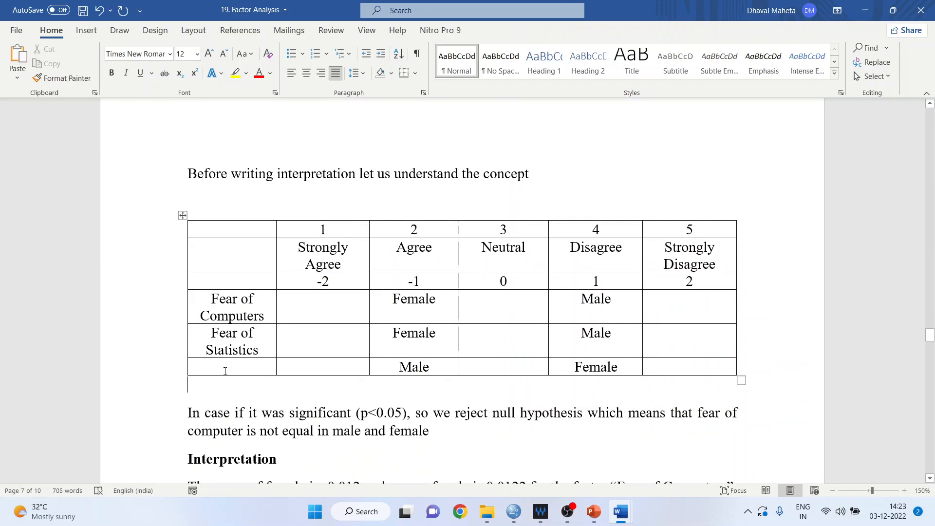
{"action": "left_click", "coordinate": [225, 371]}
{"action": "type", "text": "Fear"}
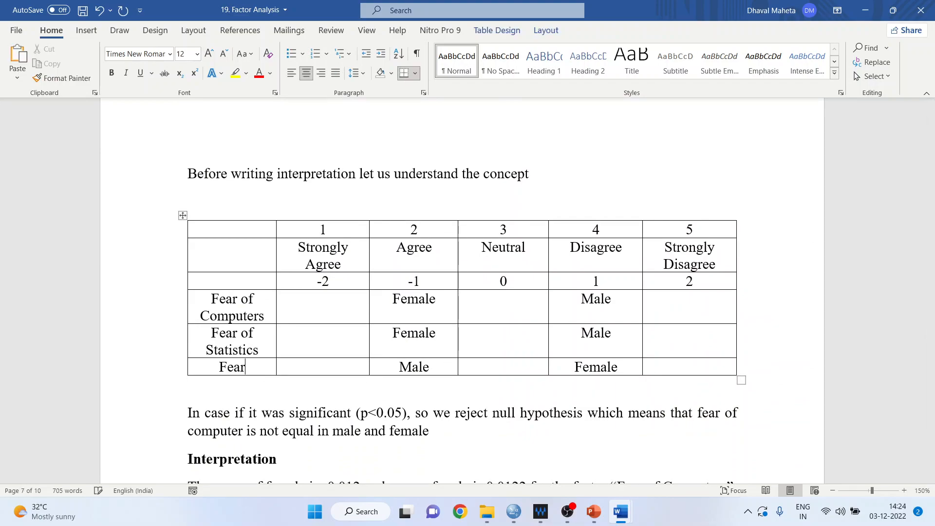
{"action": "type", "text": " of Mathematics"}
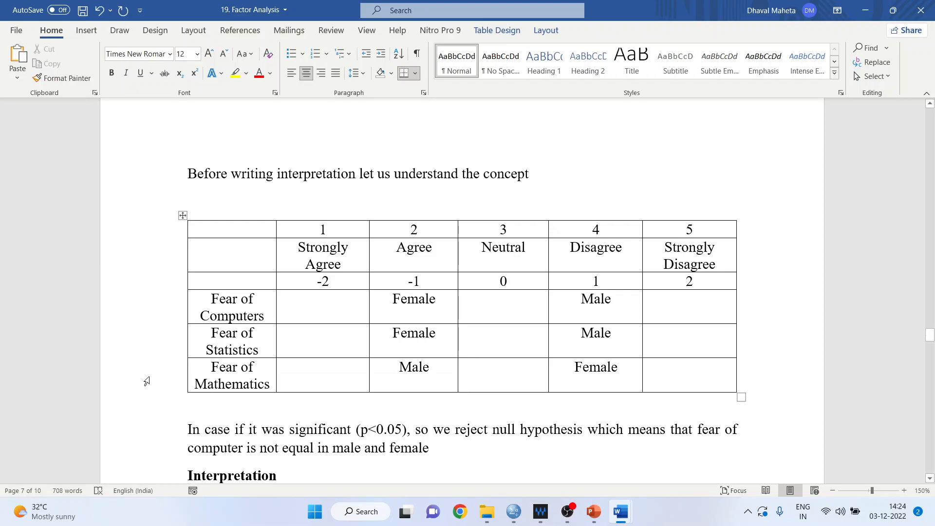
Insert an empty row below the Fear of Mathematics row of the scale table and check the Group Statistics means by gender.
{"action": "right_click", "coordinate": [168, 376]}
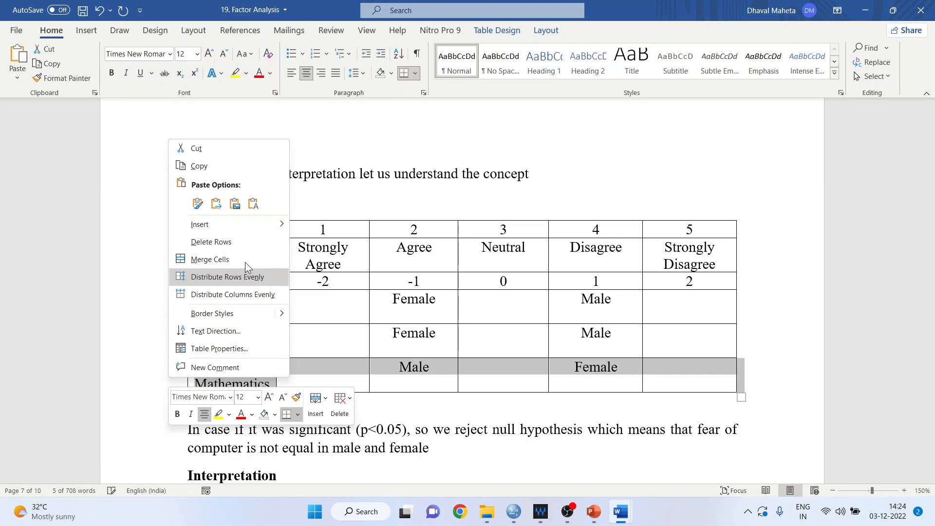
{"action": "mouse_move", "coordinate": [264, 228]}
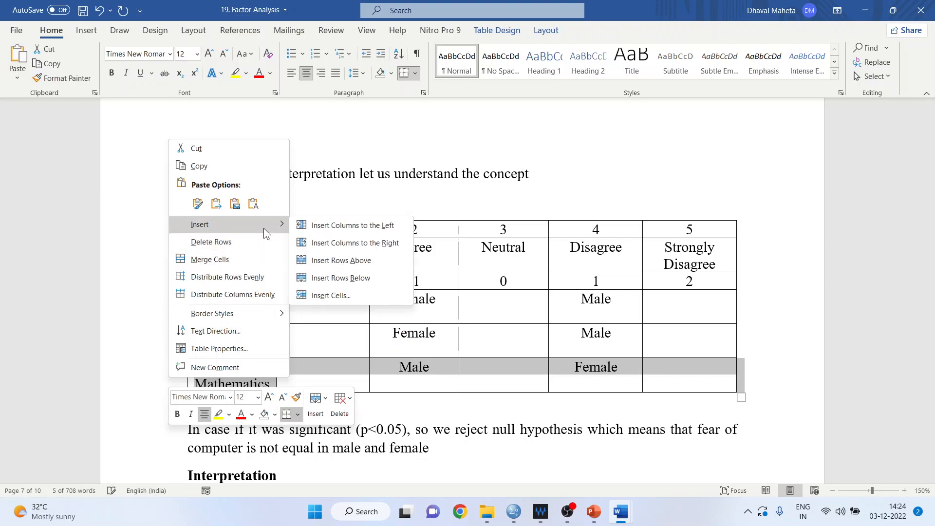
{"action": "left_click", "coordinate": [327, 278]}
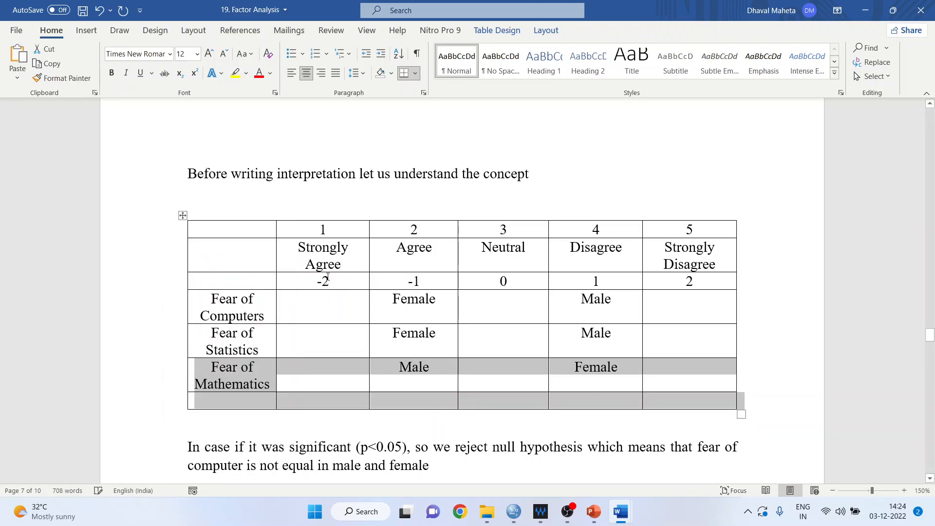
{"action": "left_click", "coordinate": [932, 124]}
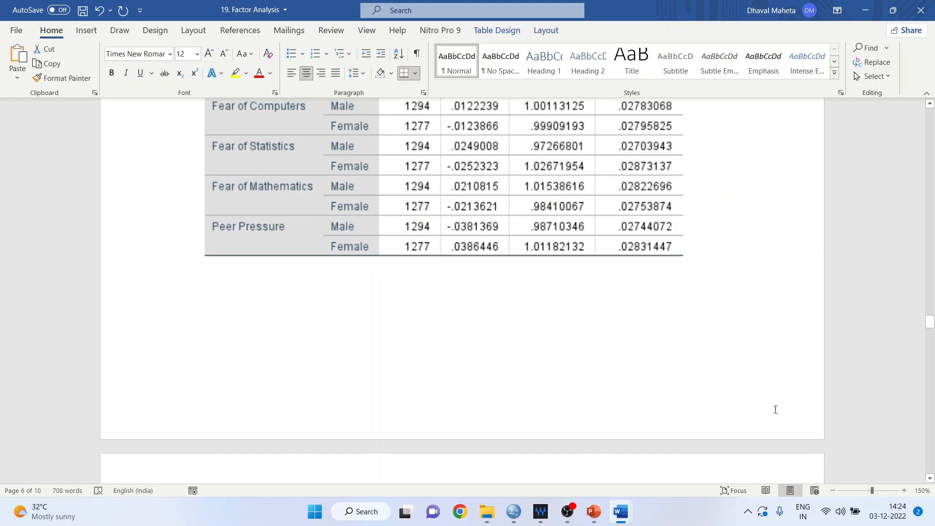
{"action": "left_click", "coordinate": [930, 479]}
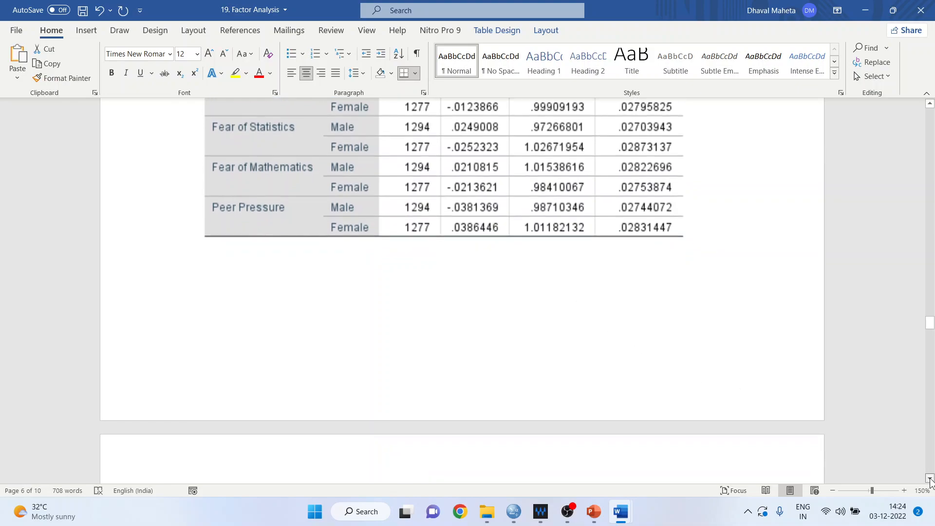
{"action": "left_click_drag", "start_coordinate": [930, 479], "coordinate": [929, 478]}
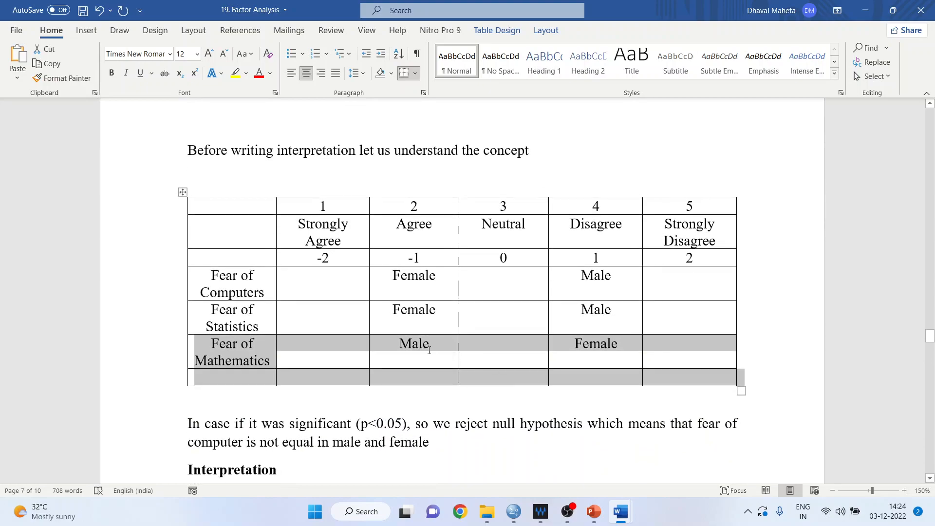
Change the Fear of Mathematics row of the scale table to Female under Agree and Male under Disagree.
{"action": "left_click", "coordinate": [400, 344]}
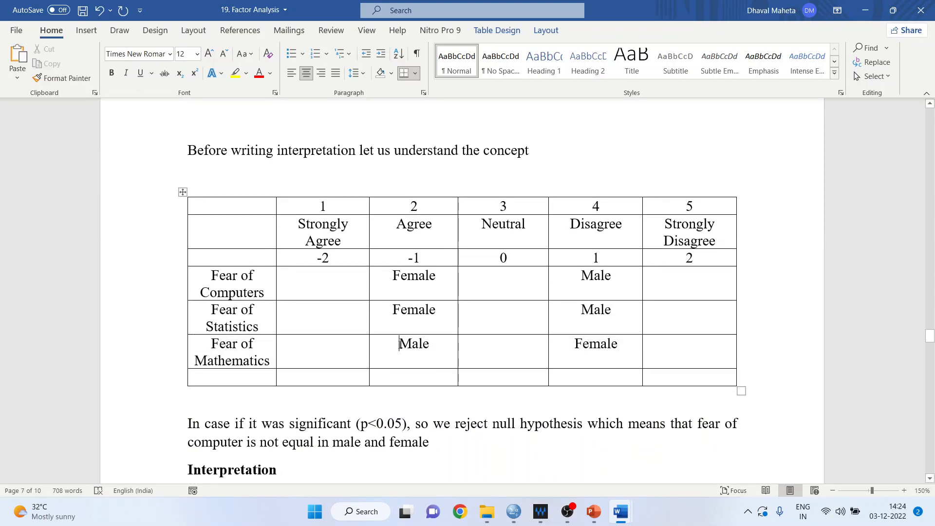
{"action": "type", "text": "Fe"}
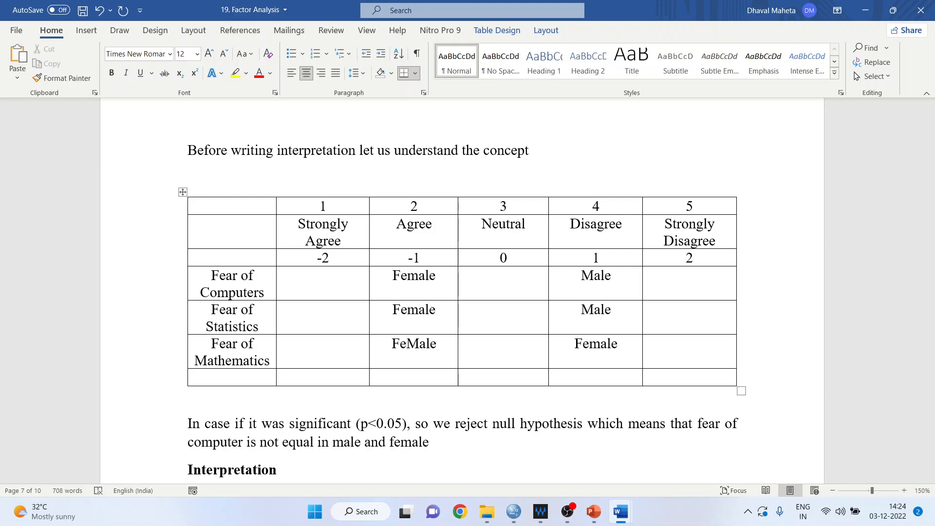
{"action": "key", "text": "Delete"}
{"action": "type", "text": "m"}
{"action": "key", "text": "BackSpace"}
{"action": "key", "text": "BackSpace"}
{"action": "key", "text": "BackSpace"}
{"action": "type", "text": "M"}
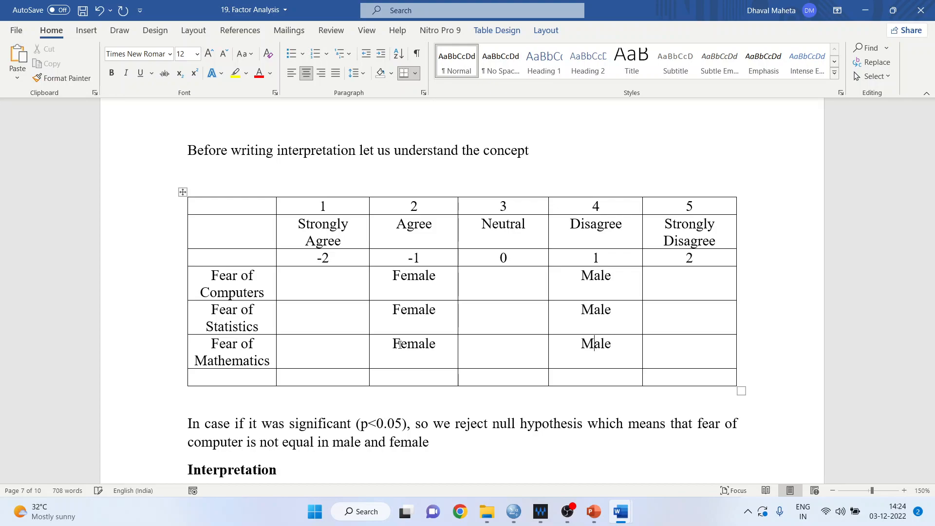
Fill the scale table's empty last row with Male under Agree and Female under Disagree, and label it "Peer Pressure".
{"action": "left_click", "coordinate": [412, 374]}
{"action": "type", "text": "male"}
{"action": "key", "text": "BackSpace"}
{"action": "key", "text": "BackSpace"}
{"action": "key", "text": "BackSpace"}
{"action": "key", "text": "BackSpace"}
{"action": "type", "text": "Male"}
{"action": "left_click", "coordinate": [573, 380]}
{"action": "type", "text": "Female"}
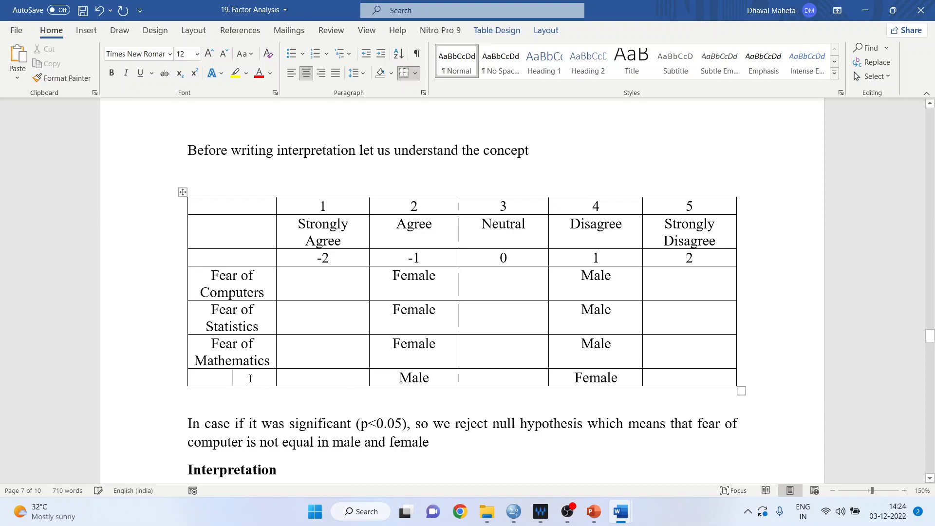
{"action": "type", "text": "Peer Pr"}
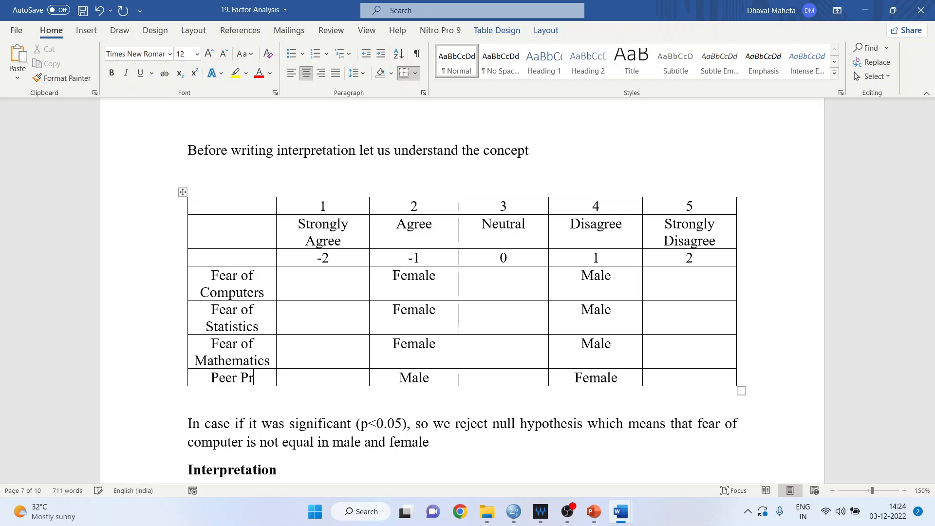
{"action": "type", "text": "essure"}
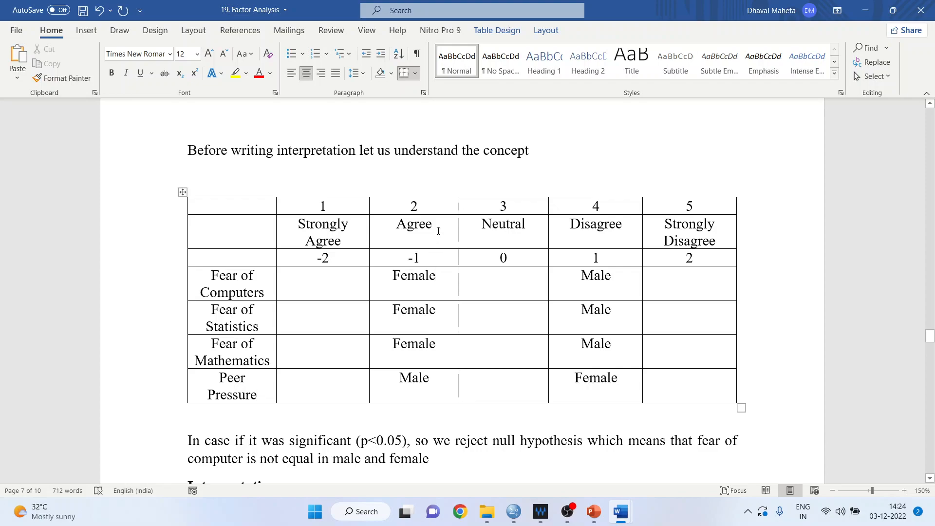
Review the scale table row by row, comparing which gender stands under Agree and Disagree for each of the four factors.
{"action": "left_click_drag", "start_coordinate": [429, 223], "coordinate": [394, 227]}
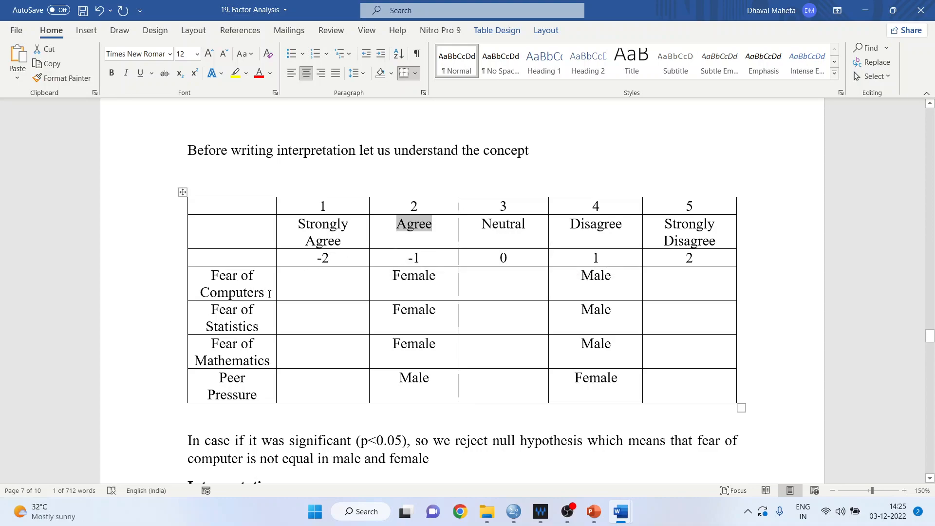
{"action": "left_click_drag", "start_coordinate": [582, 281], "coordinate": [613, 280]}
{"action": "left_click_drag", "start_coordinate": [441, 314], "coordinate": [392, 314]}
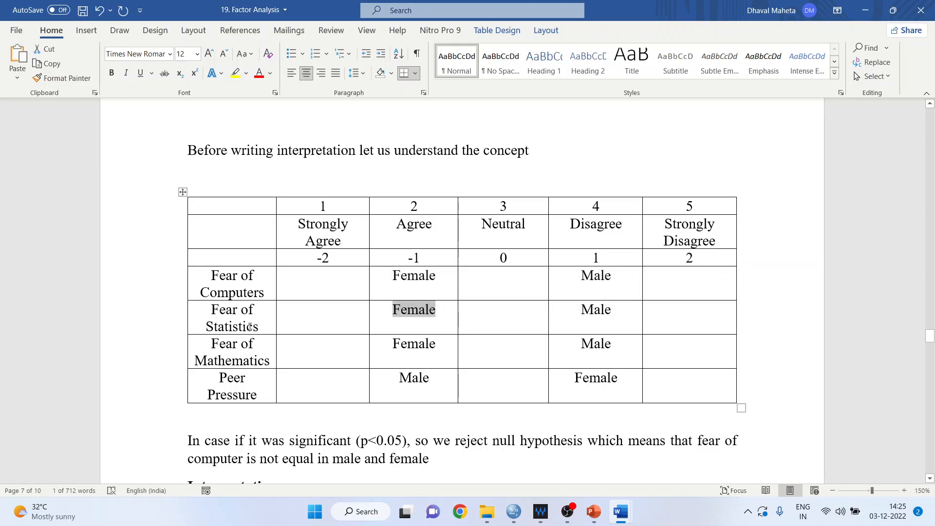
{"action": "left_click", "coordinate": [616, 312]}
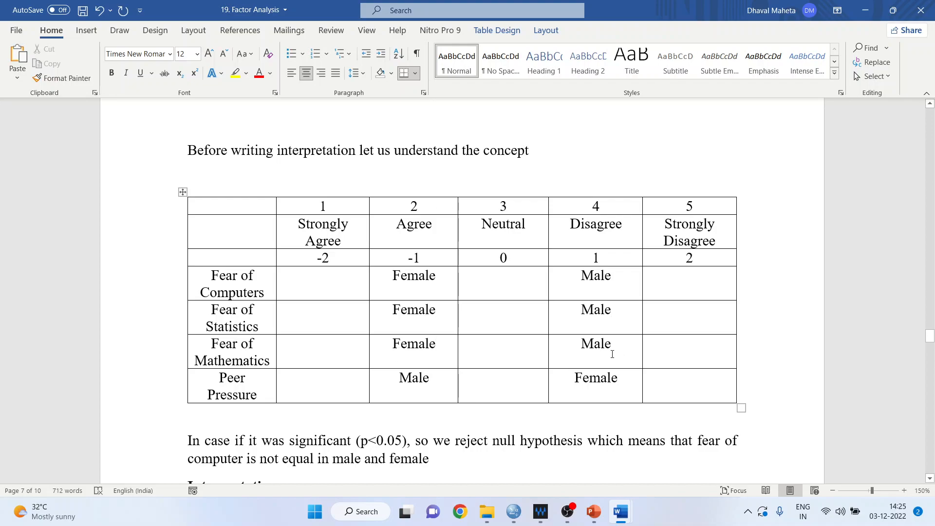
{"action": "left_click", "coordinate": [257, 382]}
{"action": "left_click", "coordinate": [423, 379]}
{"action": "left_click", "coordinate": [621, 395]}
Read the interpretation text for the significant and non-significant cases below the scale table.
{"action": "left_click", "coordinate": [929, 478]}
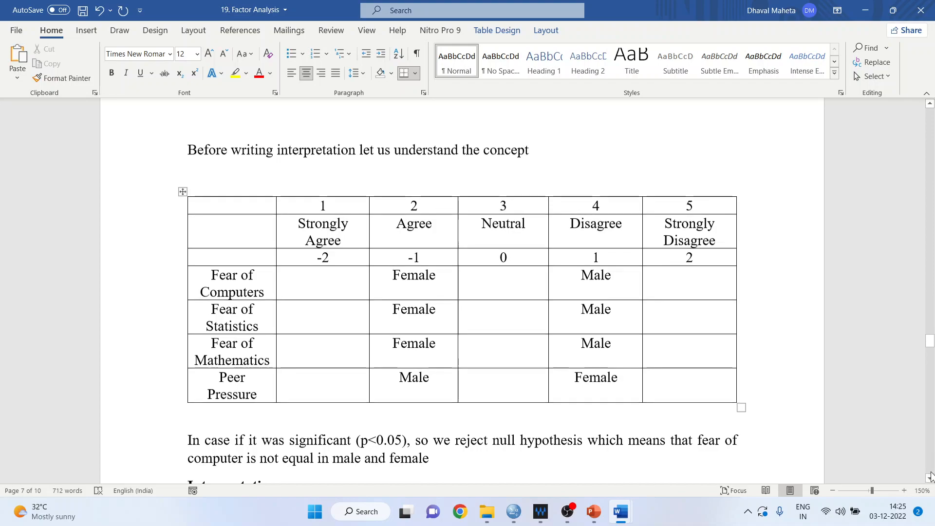
{"action": "scroll", "coordinate": [916, 171], "scroll_direction": "down", "scroll_amount": 10}
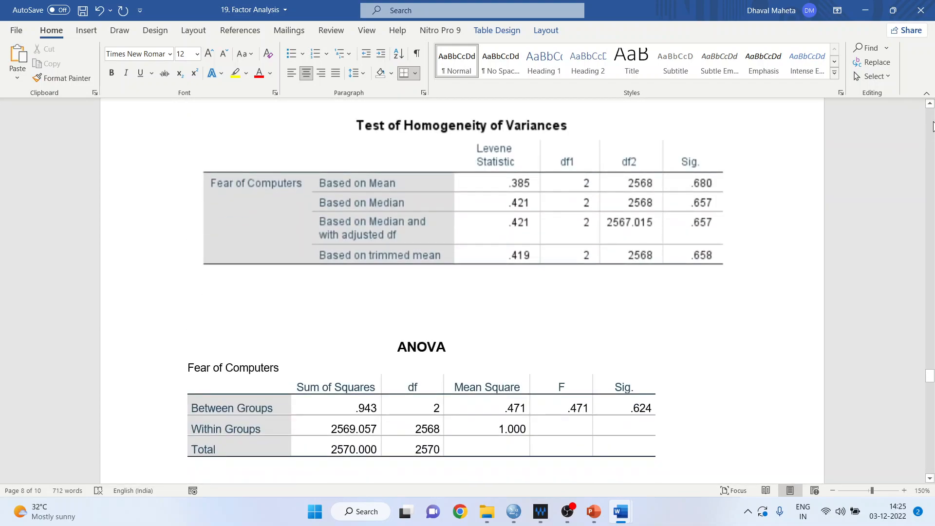
{"action": "scroll", "coordinate": [931, 128], "scroll_direction": "up", "scroll_amount": 10}
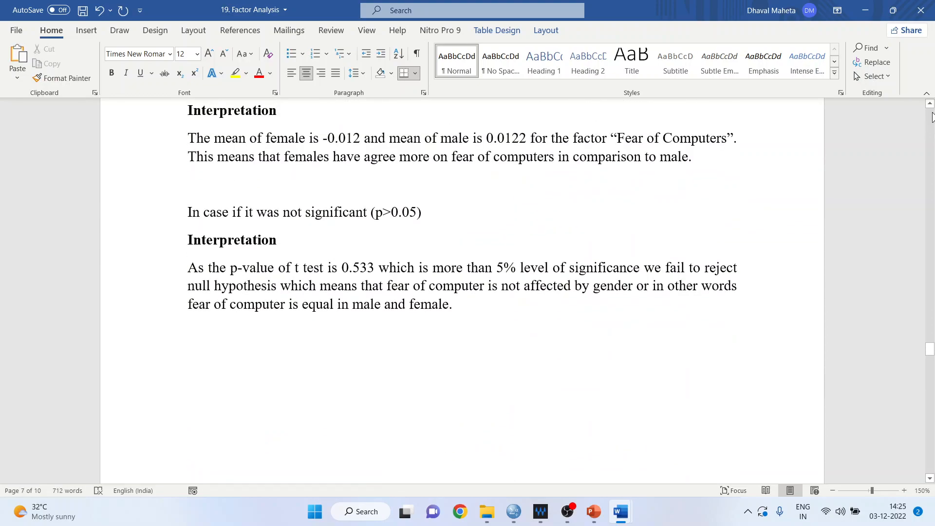
{"action": "left_click", "coordinate": [929, 104]}
{"action": "scroll", "coordinate": [931, 108], "scroll_direction": "up", "scroll_amount": 4}
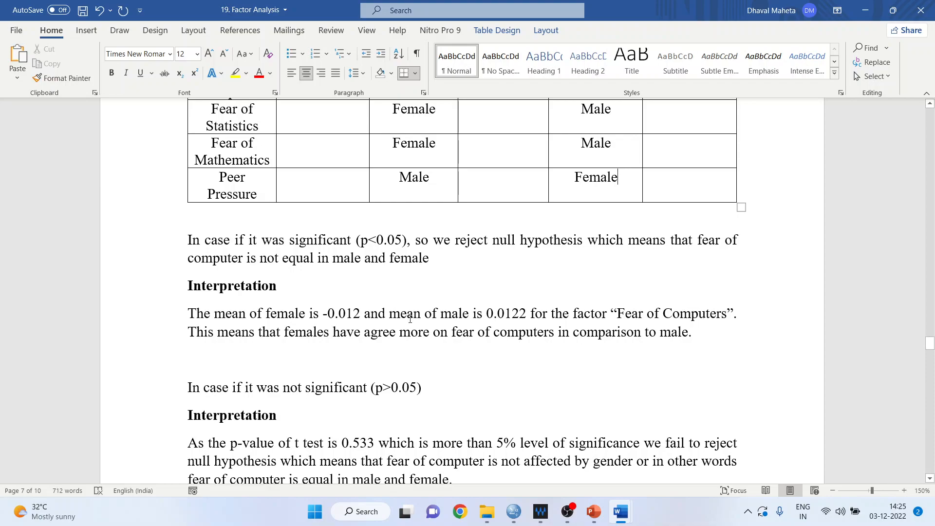
{"action": "left_click", "coordinate": [408, 317]}
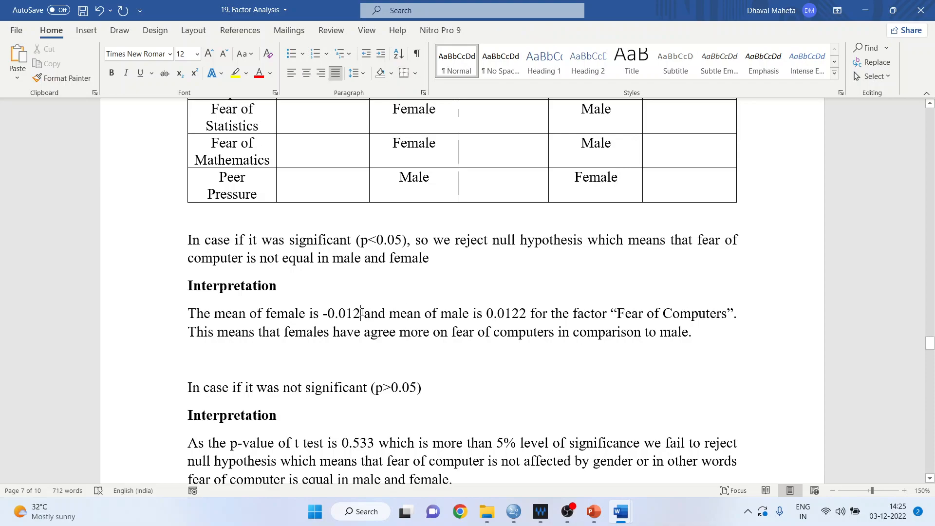
{"action": "left_click", "coordinate": [361, 313]}
{"action": "left_click", "coordinate": [499, 385]}
Check the Sig. (2-tailed) values in the Independent Samples Test table against the interpretation for the non-significant case.
{"action": "scroll", "coordinate": [930, 141], "scroll_direction": "up", "scroll_amount": 10}
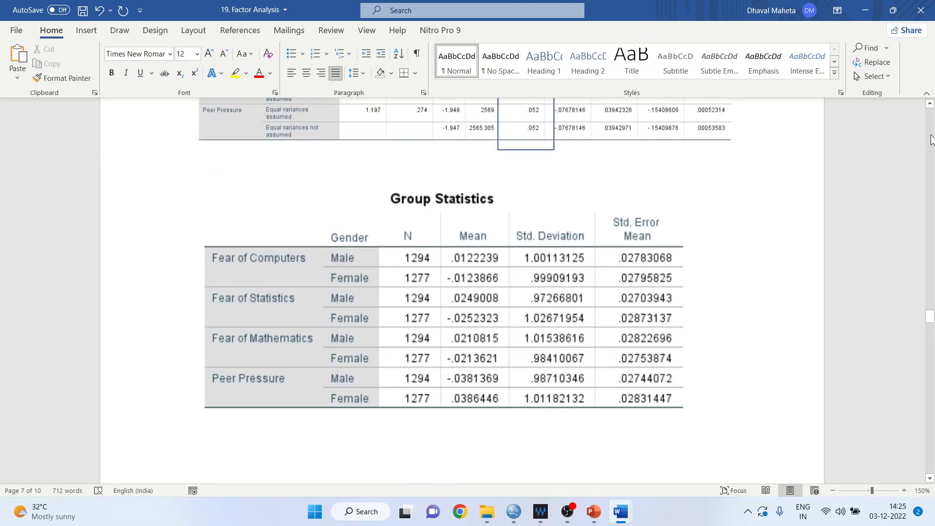
{"action": "left_click", "coordinate": [930, 104]}
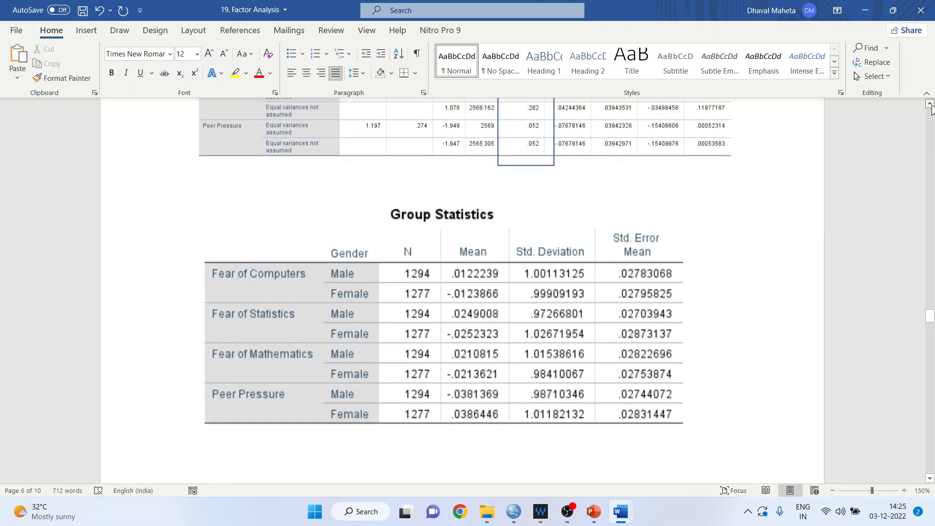
{"action": "scroll", "coordinate": [930, 104], "scroll_direction": "up", "scroll_amount": 5}
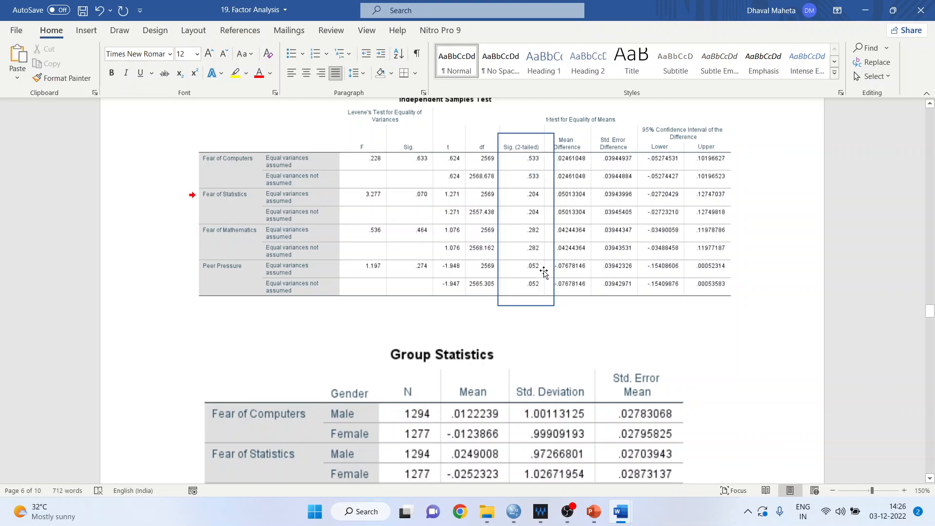
{"action": "left_click", "coordinate": [930, 479]}
{"action": "left_click_drag", "start_coordinate": [930, 479], "coordinate": [929, 479]}
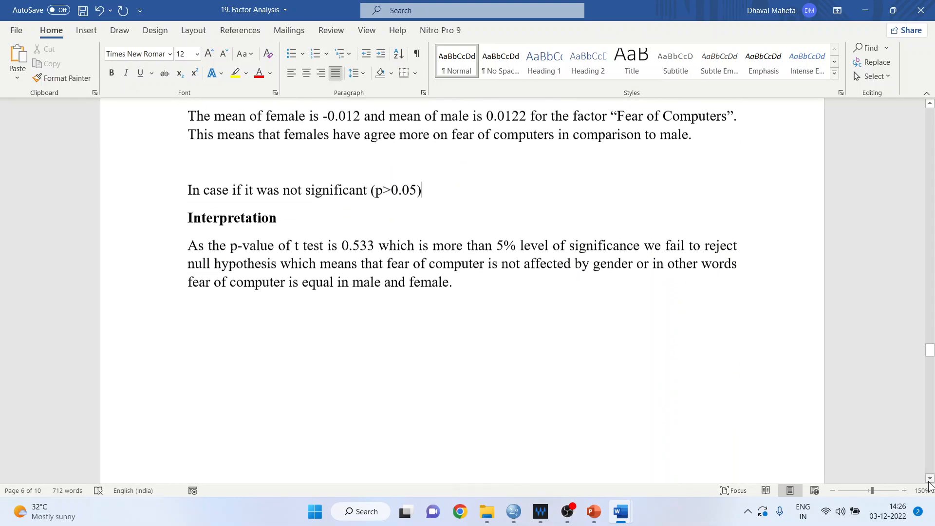
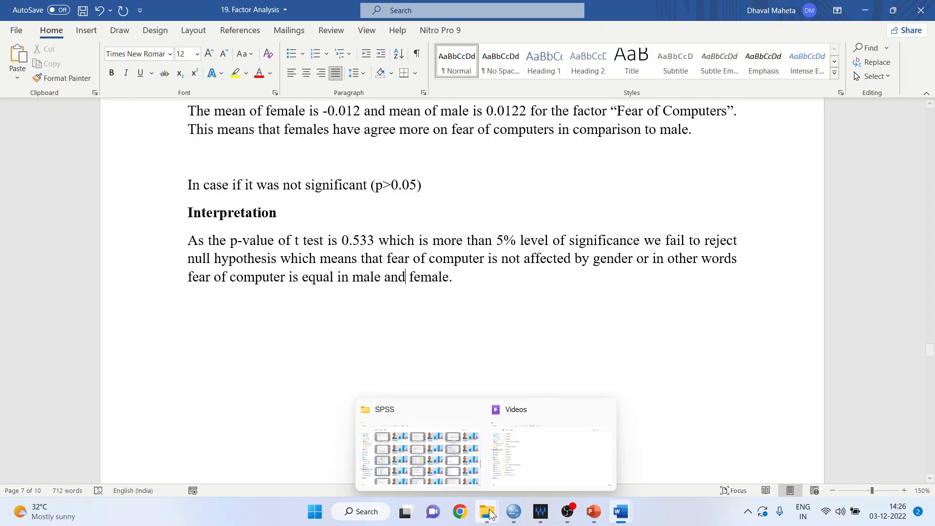
Switch to the SAQ.sav dataset in SPSS and inspect the value labels of the Occupation variable.
{"action": "mouse_move", "coordinate": [513, 511]}
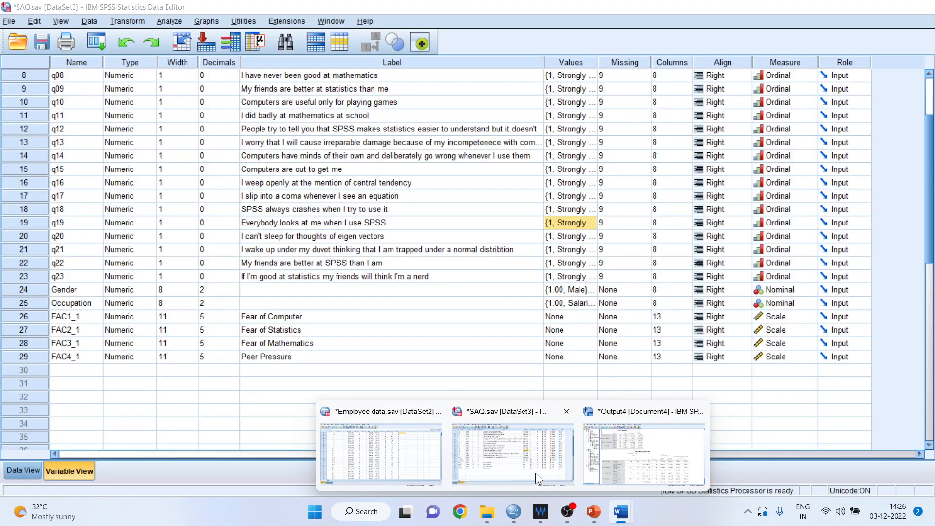
{"action": "left_click", "coordinate": [536, 472]}
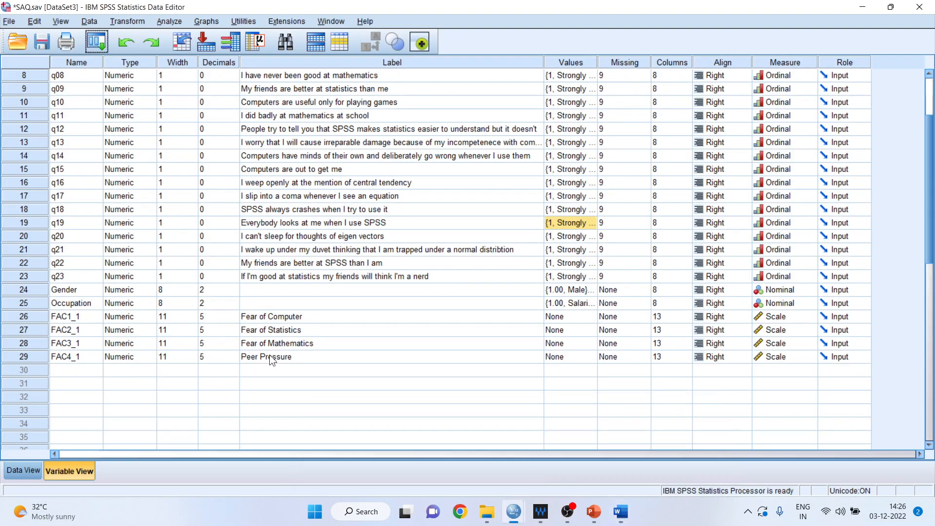
{"action": "left_click", "coordinate": [86, 302]}
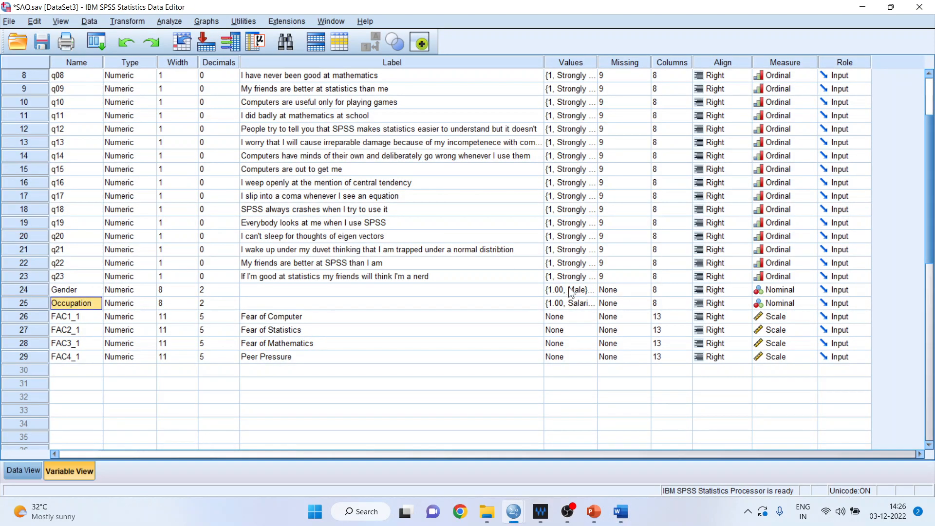
{"action": "left_click", "coordinate": [578, 303]}
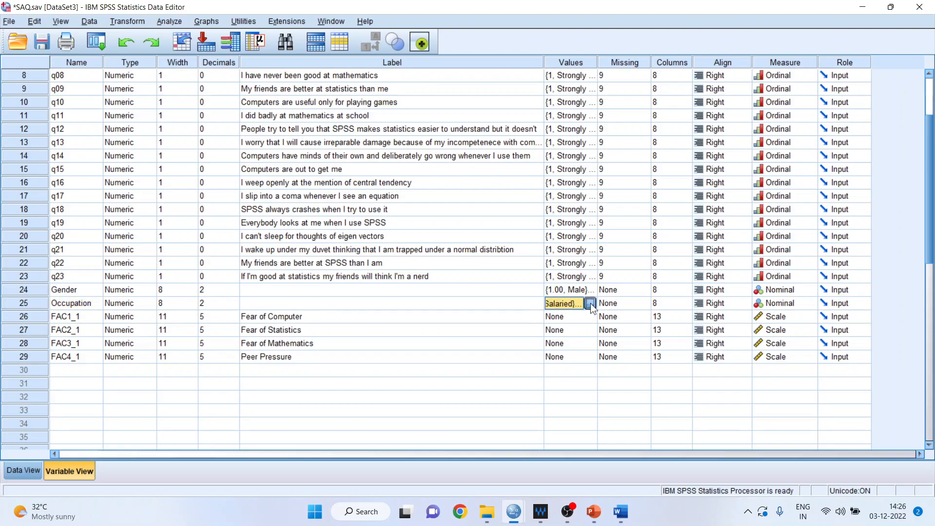
{"action": "left_click", "coordinate": [591, 303]}
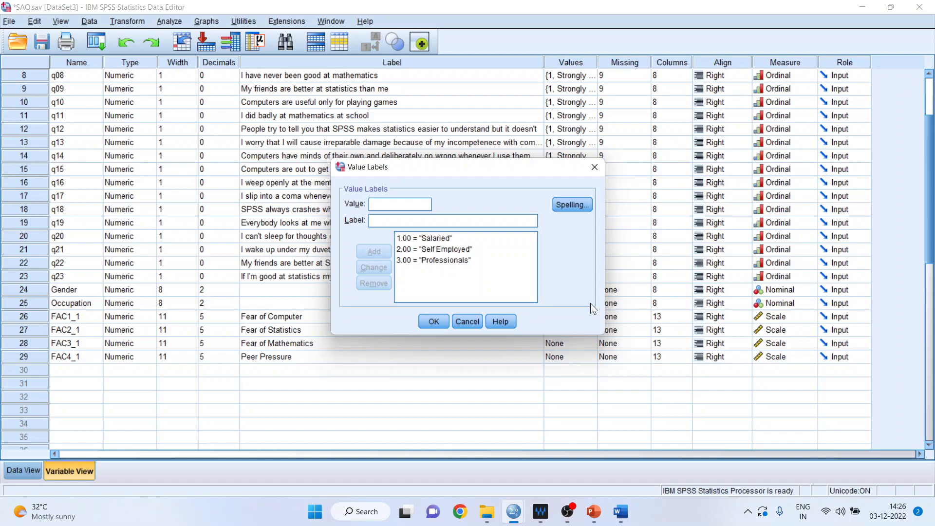
{"action": "left_click", "coordinate": [477, 323]}
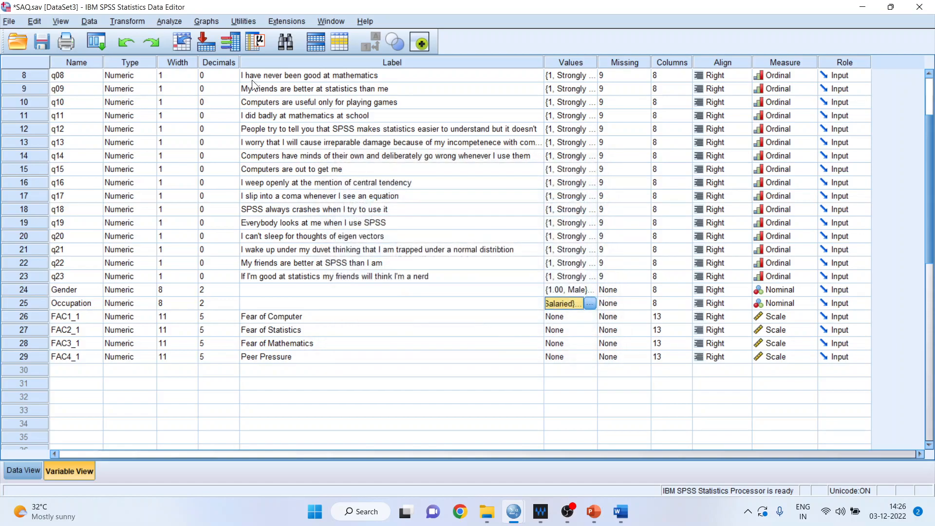
Set up a fresh One-Way ANOVA with FAC1_1 as the dependent variable and Occupation as the factor.
{"action": "left_click", "coordinate": [170, 21]}
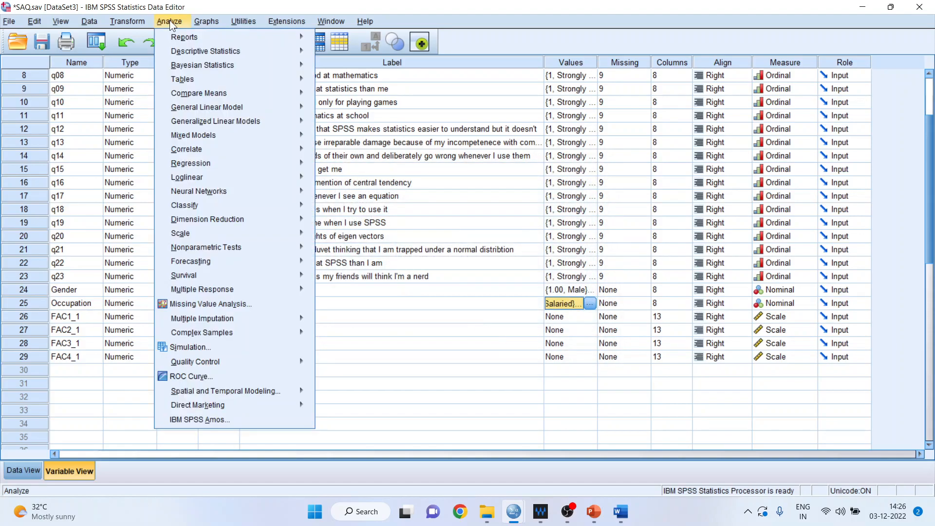
{"action": "mouse_move", "coordinate": [217, 97]}
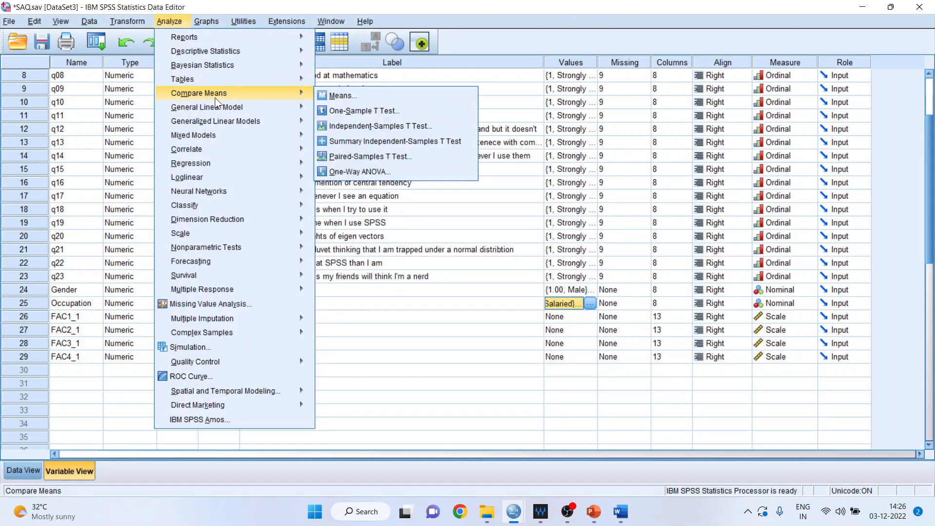
{"action": "left_click", "coordinate": [373, 172]}
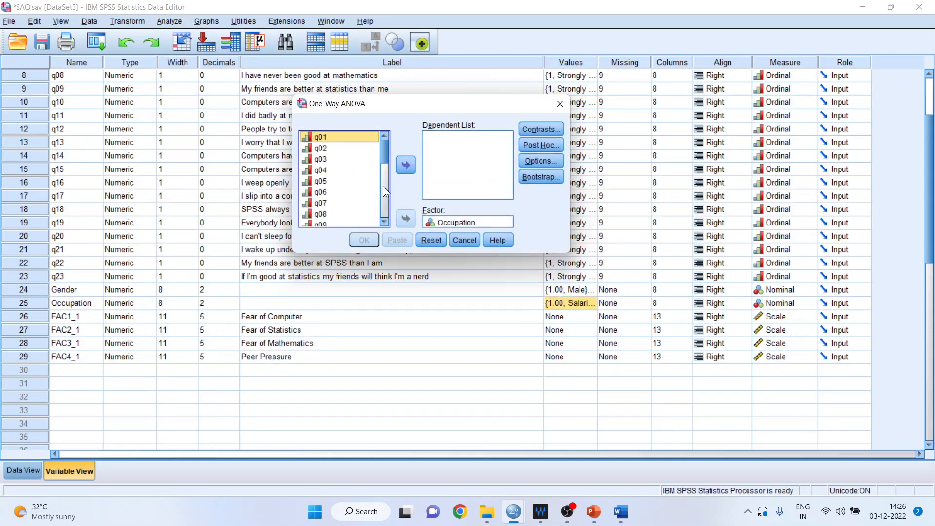
{"action": "left_click", "coordinate": [433, 238]}
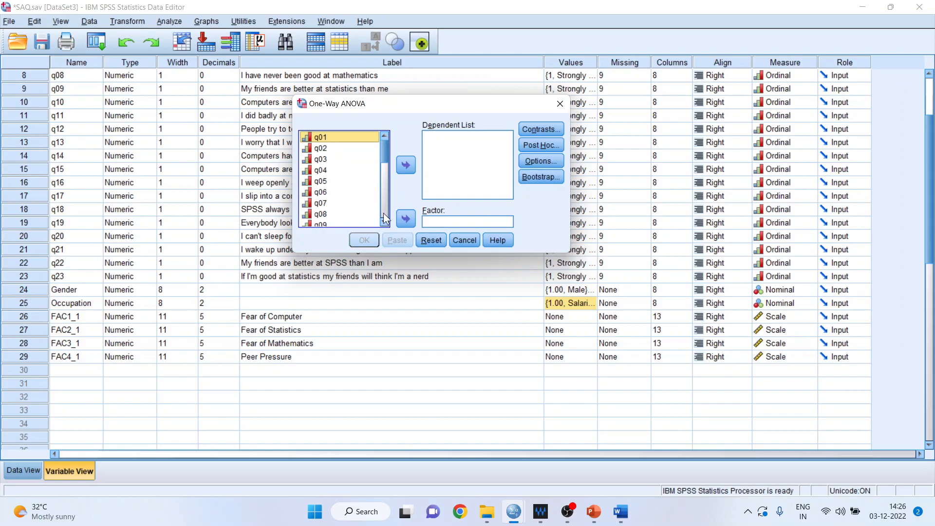
{"action": "scroll", "coordinate": [385, 218], "scroll_direction": "down", "scroll_amount": 7}
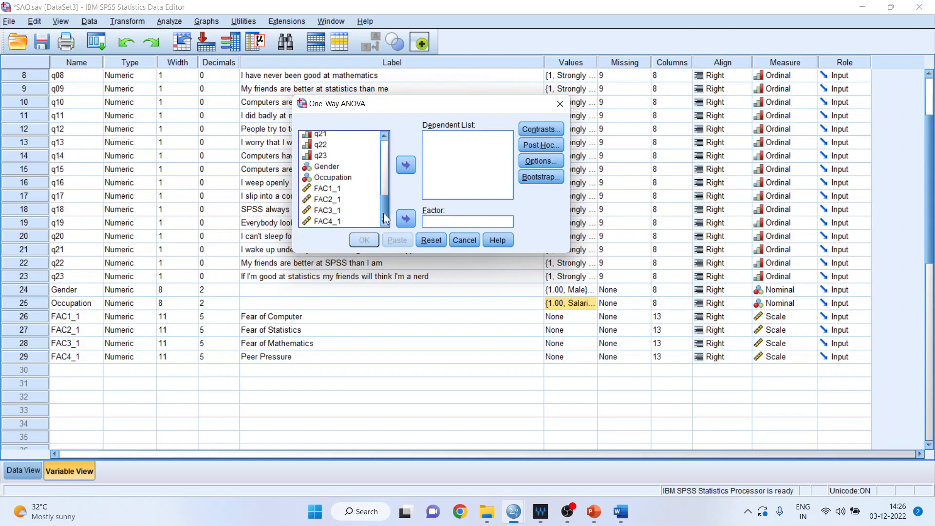
{"action": "left_click", "coordinate": [339, 190]}
{"action": "left_click", "coordinate": [406, 166]}
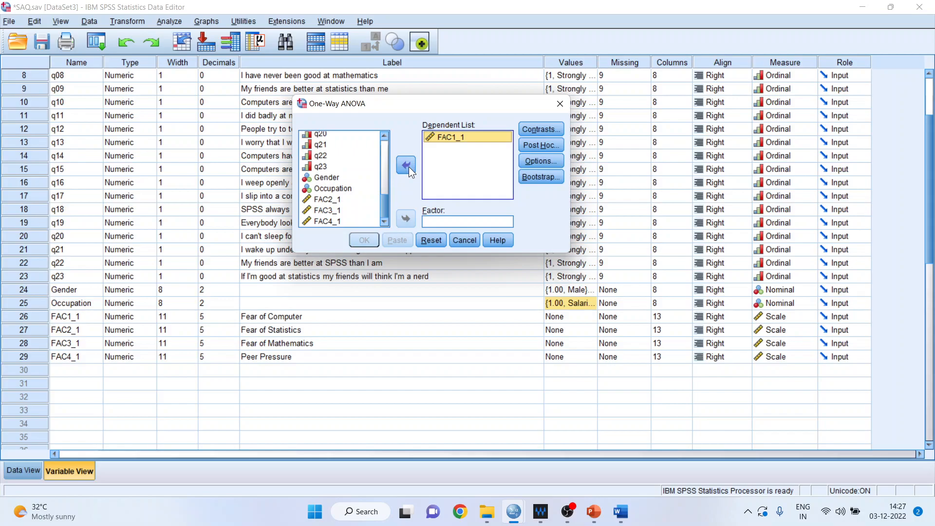
{"action": "left_click", "coordinate": [343, 190]}
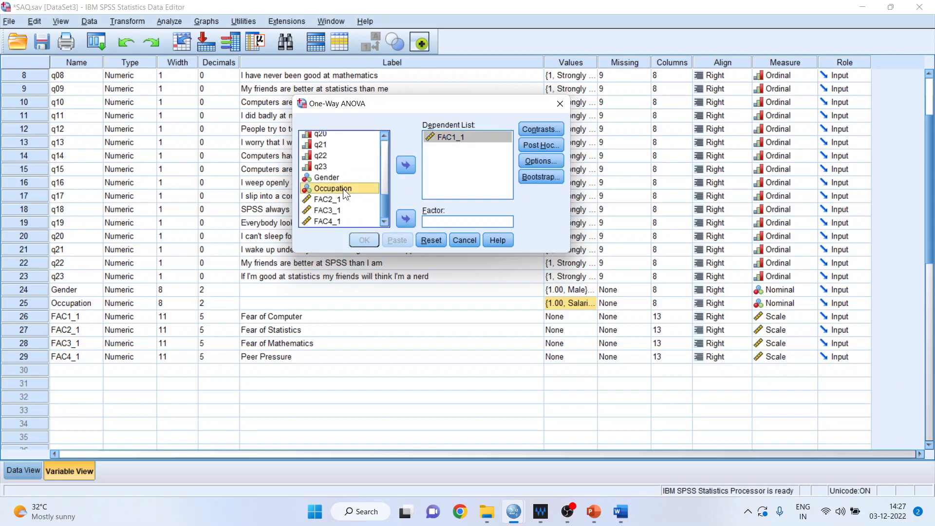
{"action": "left_click", "coordinate": [403, 217]}
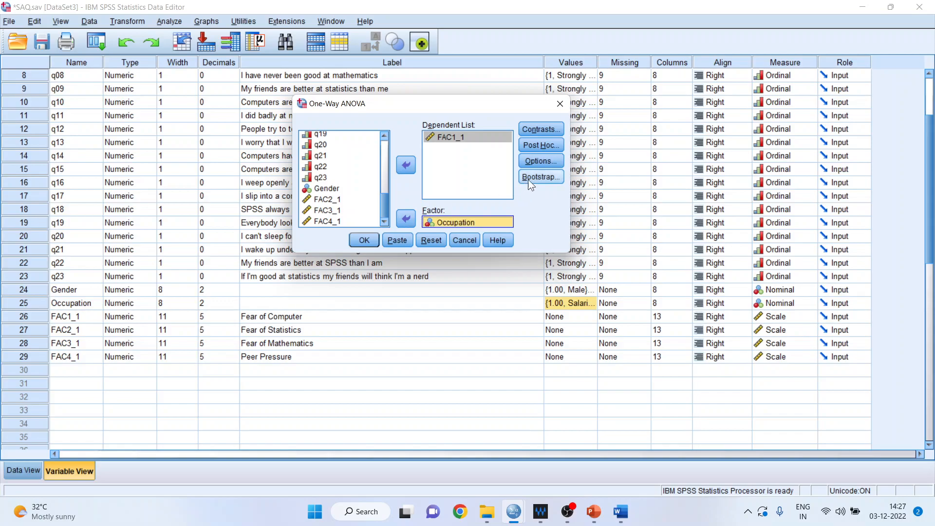
Add the Tukey post hoc test to the One-Way ANOVA.
{"action": "left_click", "coordinate": [548, 146]}
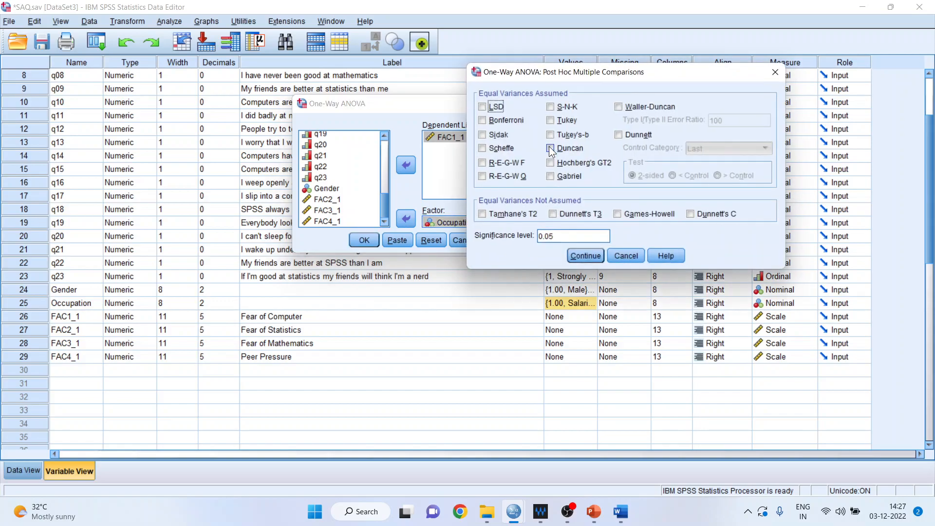
{"action": "left_click", "coordinate": [552, 120]}
{"action": "left_click", "coordinate": [587, 255]}
Request descriptive statistics and the homogeneity of variance test for the One-Way ANOVA and run it.
{"action": "left_click", "coordinate": [558, 162]}
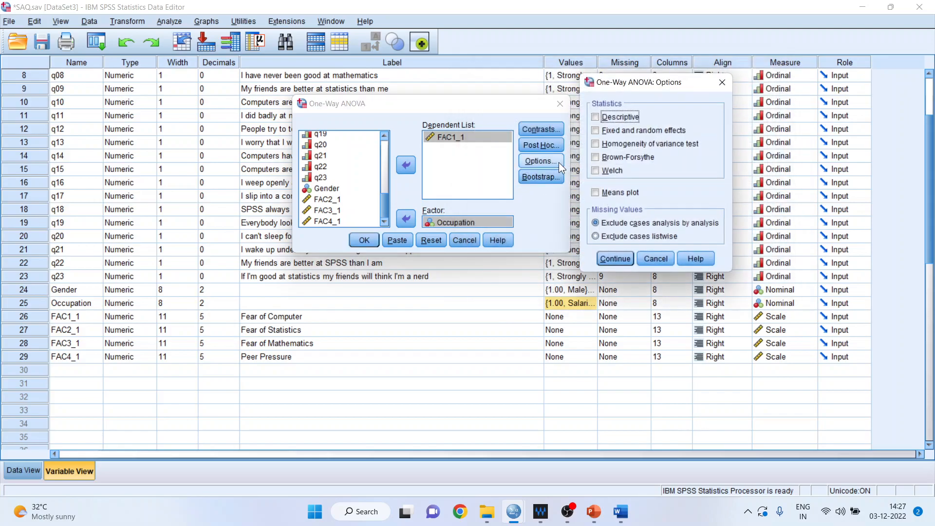
{"action": "left_click", "coordinate": [596, 144]}
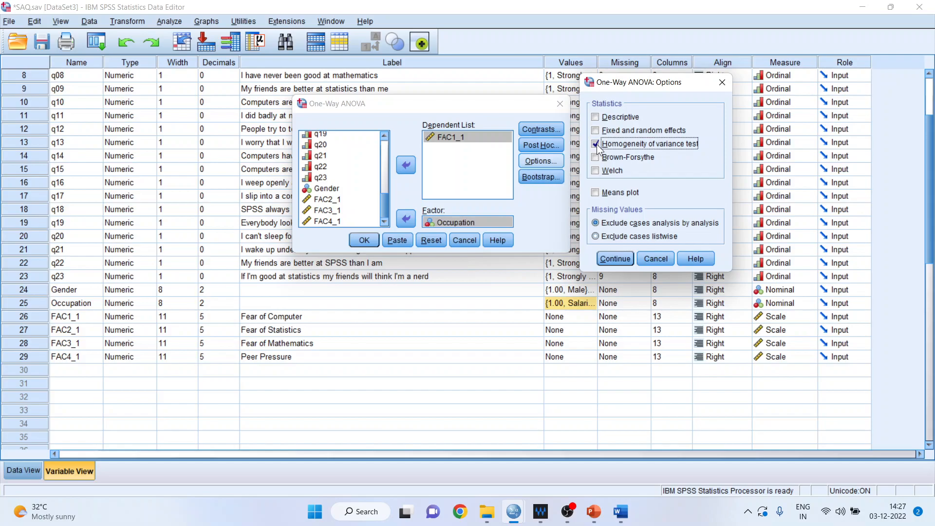
{"action": "left_click", "coordinate": [595, 117]}
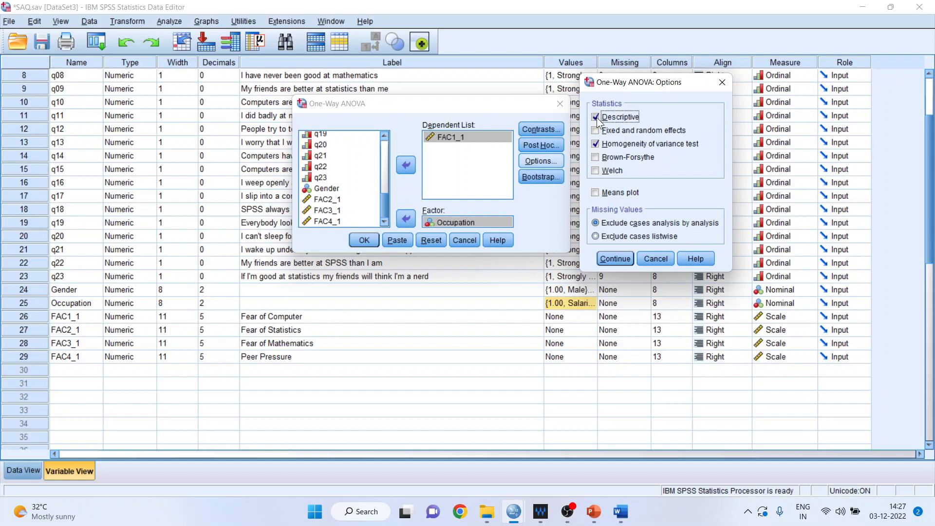
{"action": "left_click", "coordinate": [629, 259]}
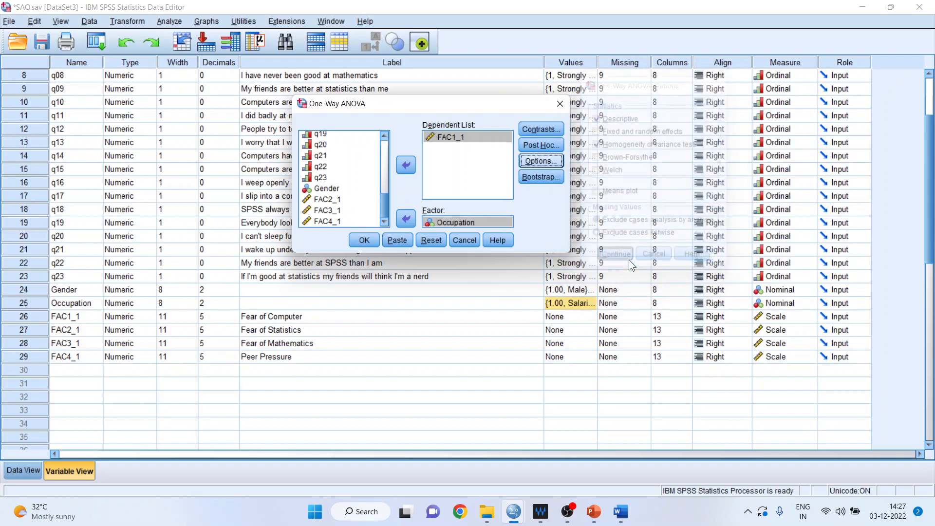
{"action": "left_click", "coordinate": [376, 234]}
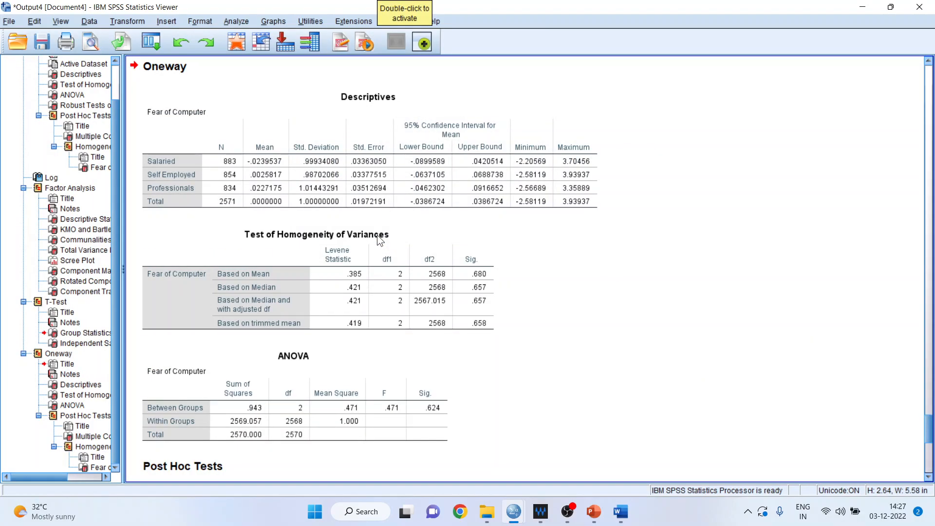
Examine the Test of Homogeneity of Variances, ANOVA and Tukey HSD Multiple Comparisons tables in the Oneway output.
{"action": "left_click", "coordinate": [378, 250]}
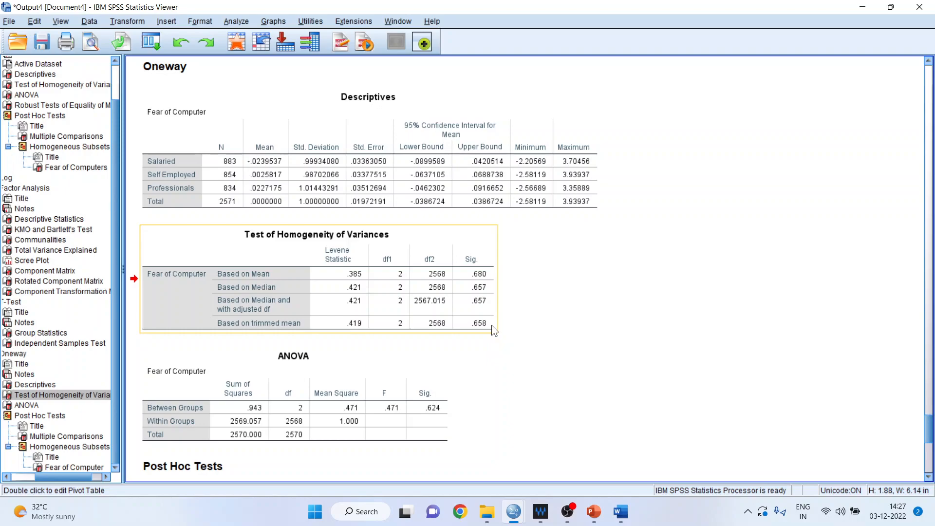
{"action": "left_click", "coordinate": [436, 253]}
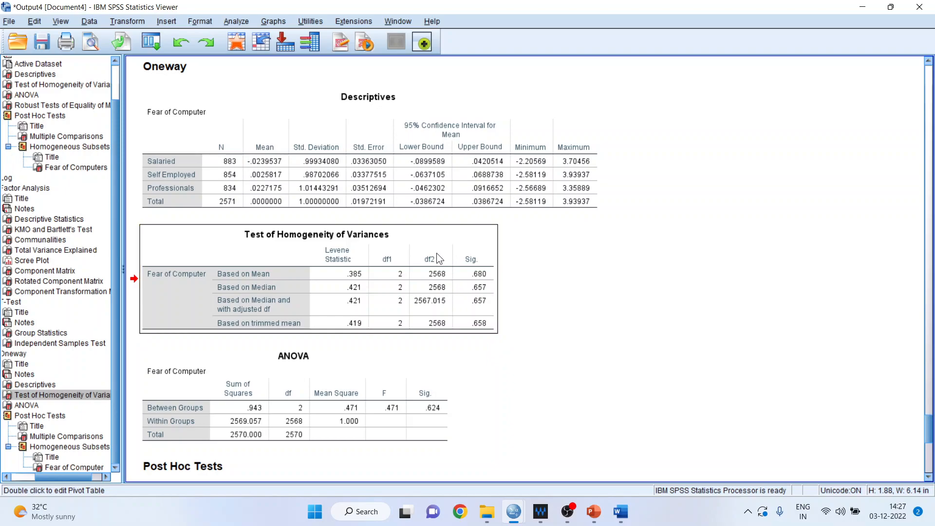
{"action": "left_click", "coordinate": [393, 389]}
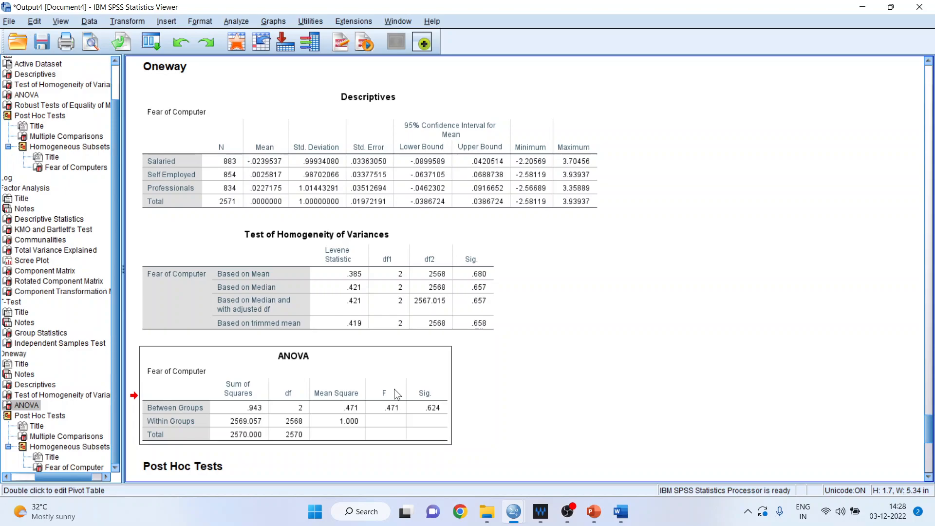
{"action": "left_click", "coordinate": [427, 301]}
{"action": "left_click", "coordinate": [928, 478]}
{"action": "scroll", "coordinate": [438, 341], "scroll_direction": "down", "scroll_amount": 5}
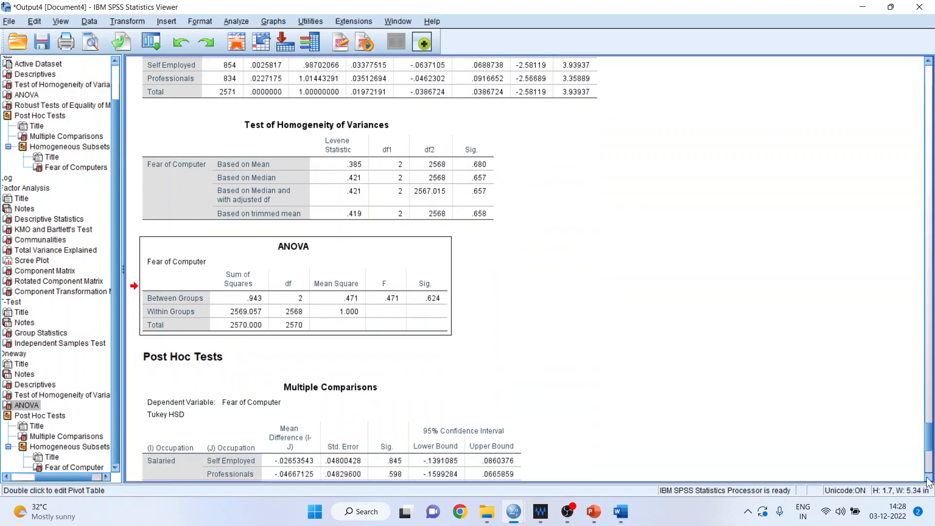
{"action": "left_click", "coordinate": [310, 374]}
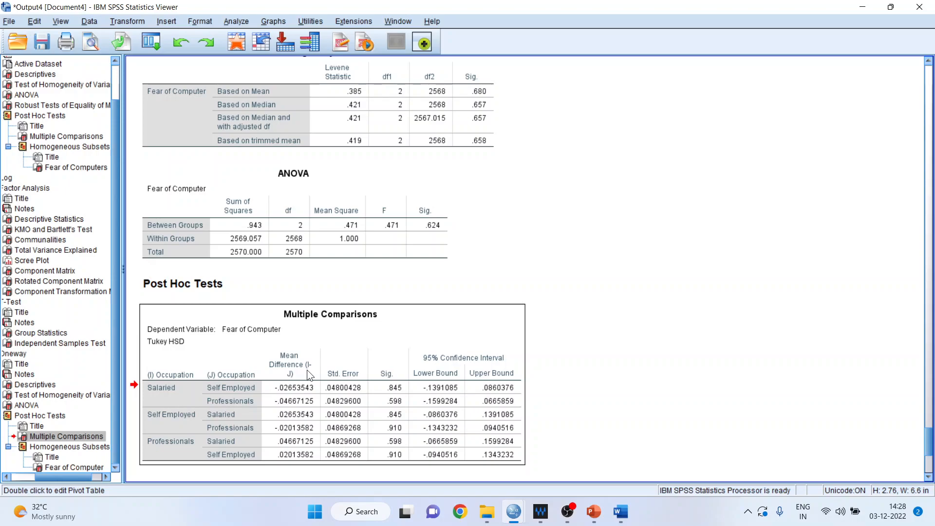
Switch to the 19. Factor Analysis document in Word and find the Occupation hypotheses above the Test of Homogeneity of Variances table.
{"action": "mouse_move", "coordinate": [620, 512]}
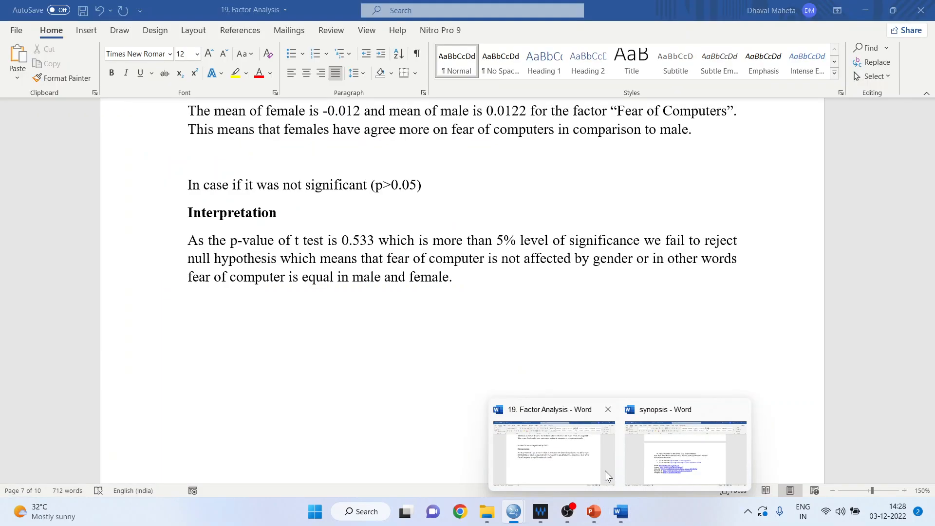
{"action": "left_click", "coordinate": [604, 470]}
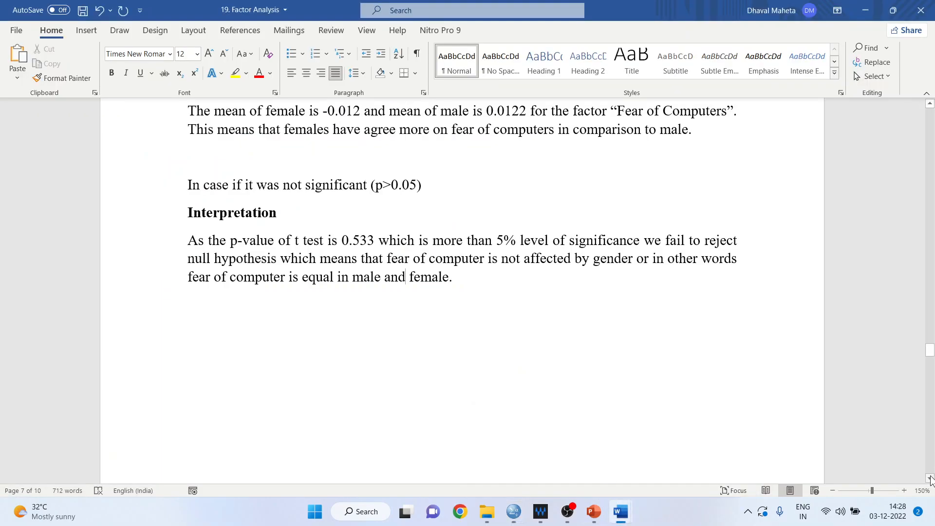
{"action": "scroll", "coordinate": [930, 479], "scroll_direction": "down", "scroll_amount": 5}
{"action": "scroll", "coordinate": [930, 479], "scroll_direction": "down", "scroll_amount": 5}
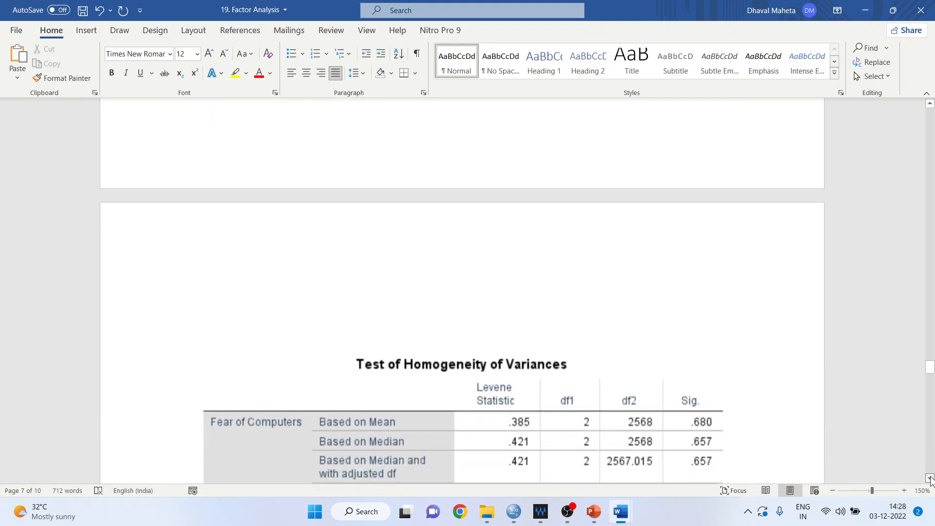
{"action": "scroll", "coordinate": [930, 480], "scroll_direction": "down", "scroll_amount": 3}
{"action": "left_click", "coordinate": [600, 277]}
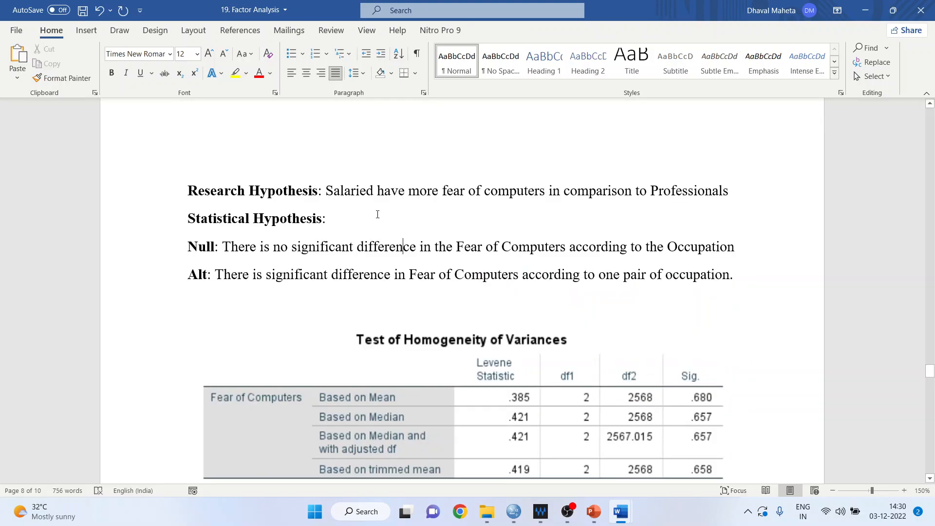
Review the research, null and alternative hypotheses on Fear of Computers by Occupation, highlighting their key wording.
{"action": "left_click", "coordinate": [377, 214]}
{"action": "left_click_drag", "start_coordinate": [379, 193], "coordinate": [713, 202]}
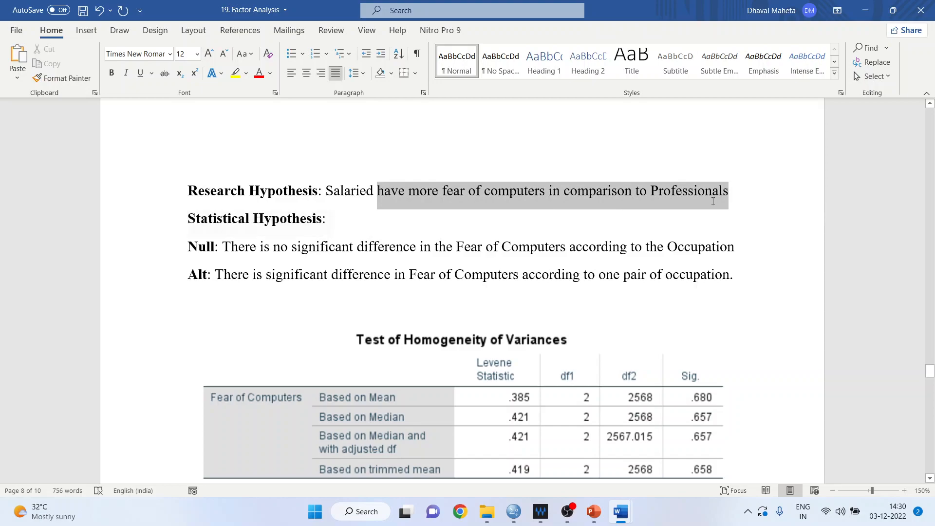
{"action": "left_click", "coordinate": [360, 229]}
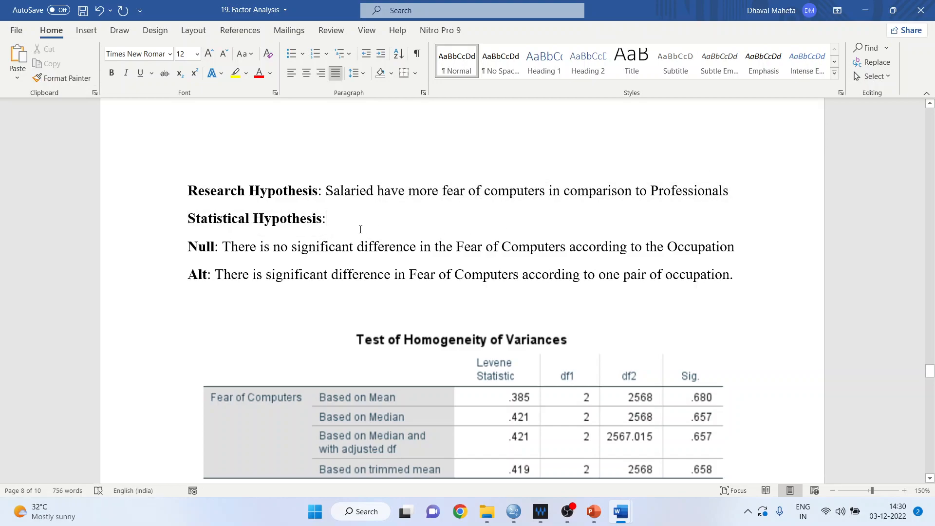
{"action": "left_click", "coordinate": [194, 284]}
{"action": "left_click_drag", "start_coordinate": [233, 249], "coordinate": [712, 252]}
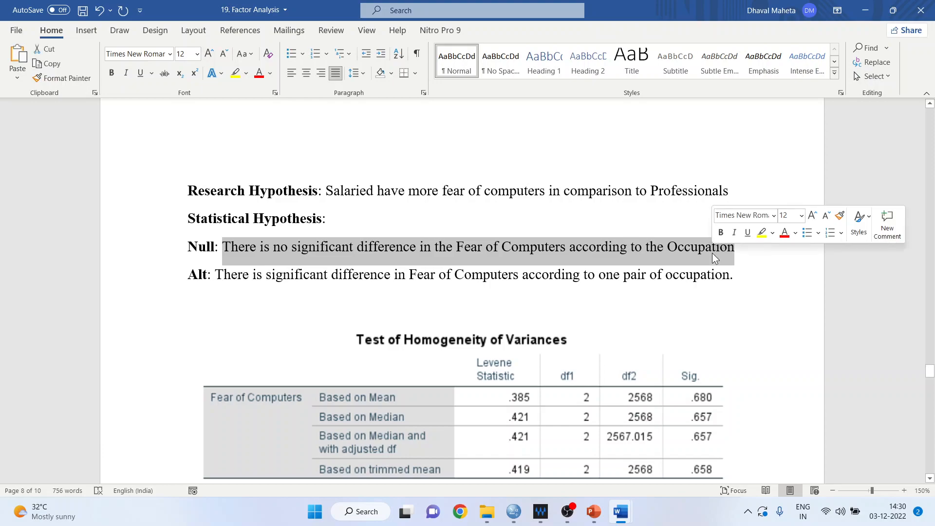
{"action": "left_click", "coordinate": [696, 274]}
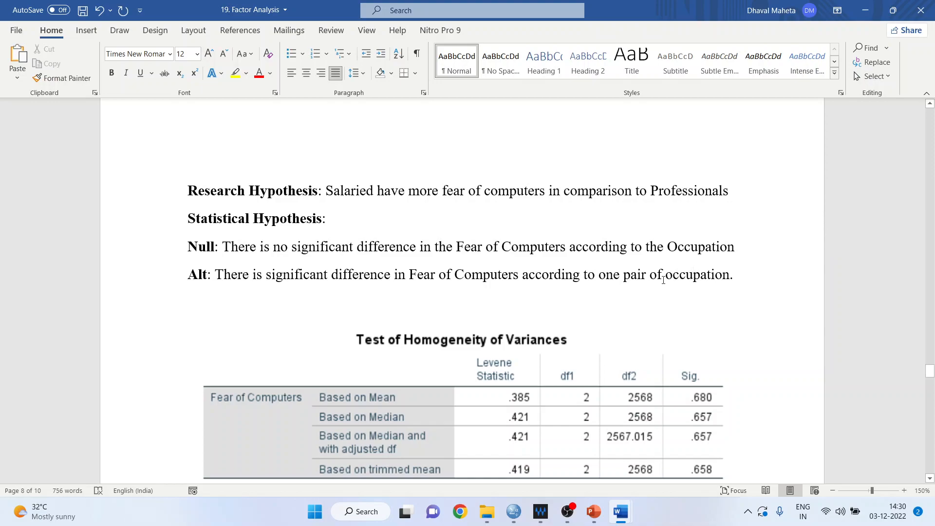
{"action": "left_click_drag", "start_coordinate": [599, 276], "coordinate": [694, 295]}
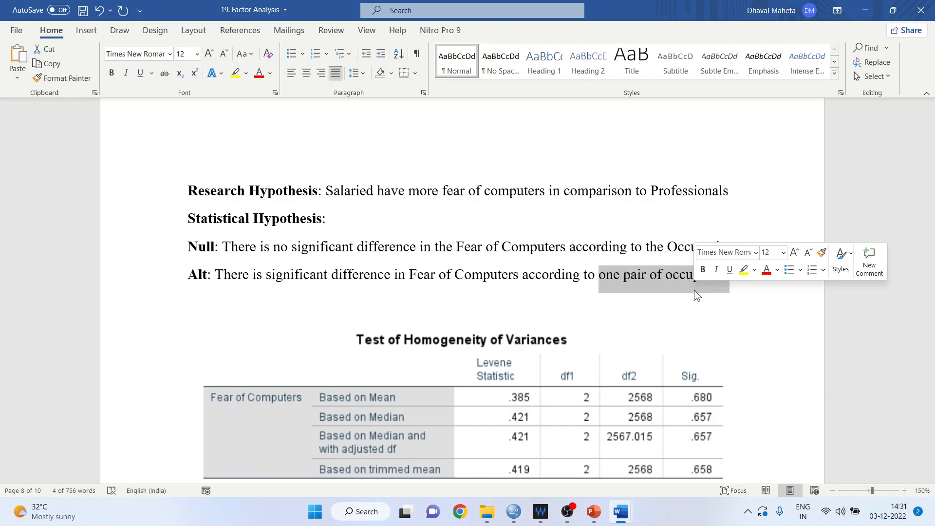
Examine the Sig. values of the Test of Homogeneity of Variances table in the document.
{"action": "left_click", "coordinate": [929, 478]}
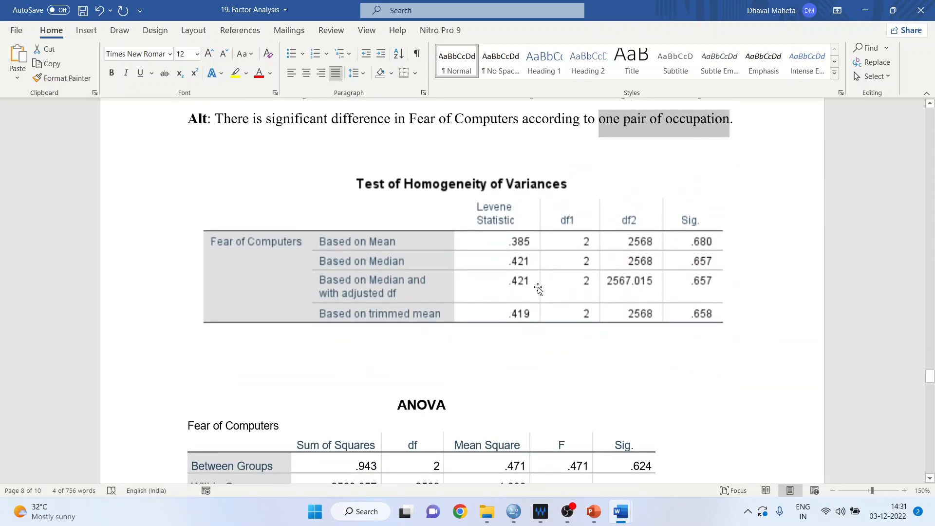
{"action": "left_click", "coordinate": [538, 288]}
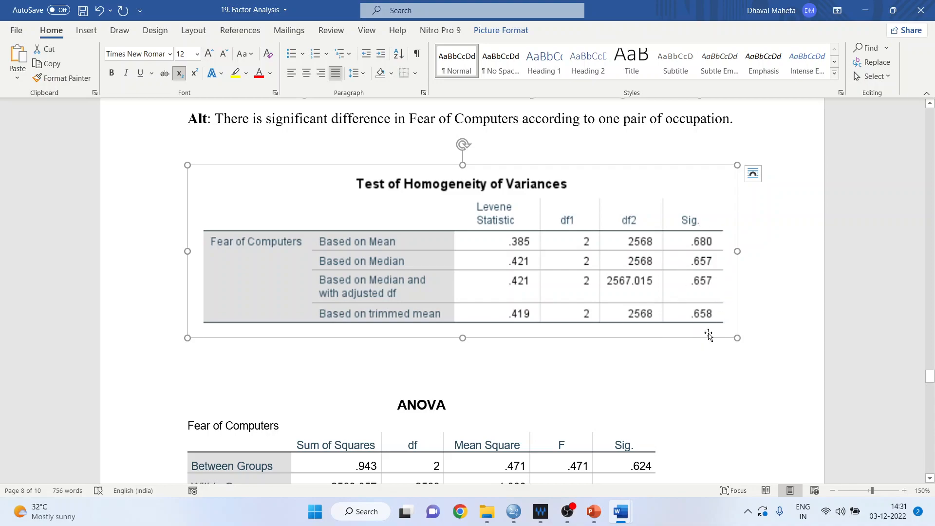
{"action": "left_click", "coordinate": [539, 436]}
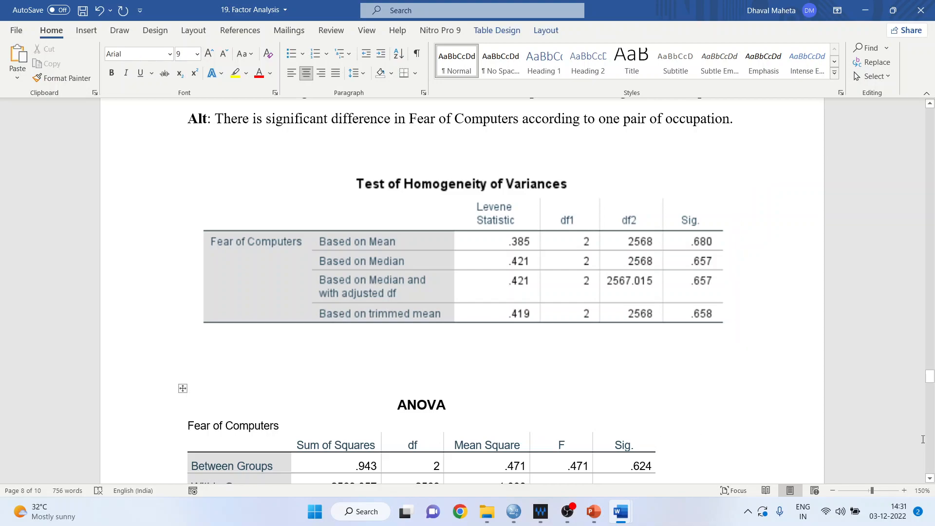
Add a blank line between the ANOVA table and the Multiple Comparisons table.
{"action": "left_click", "coordinate": [930, 479]}
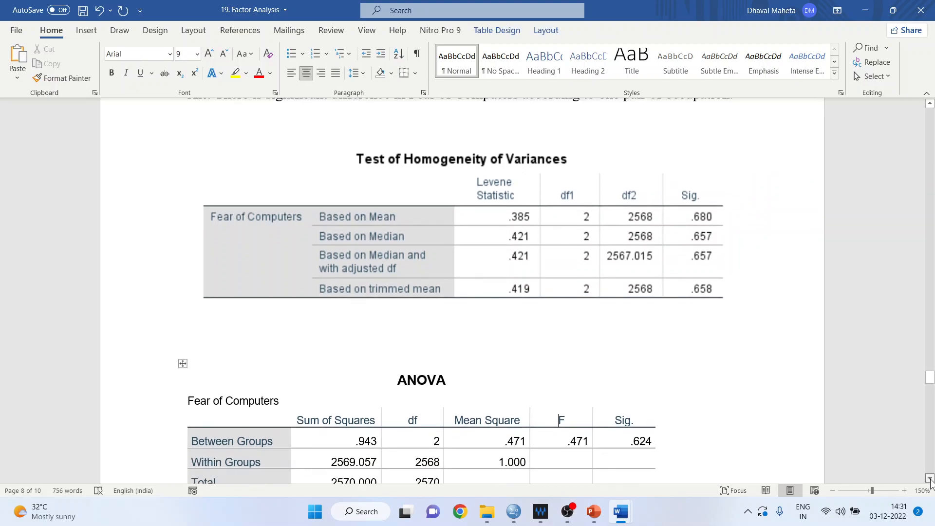
{"action": "scroll", "coordinate": [641, 300], "scroll_direction": "down", "scroll_amount": 3}
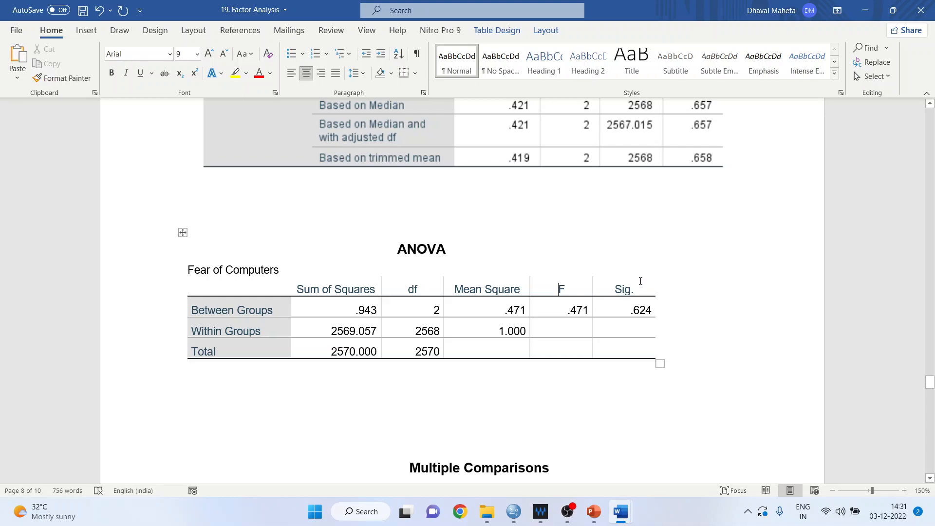
{"action": "left_click", "coordinate": [587, 407]}
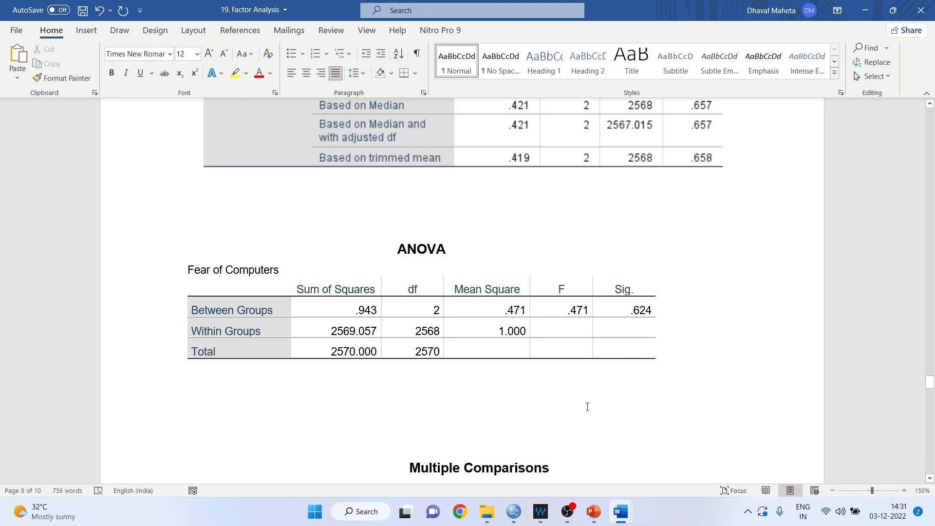
{"action": "key", "text": "Return"}
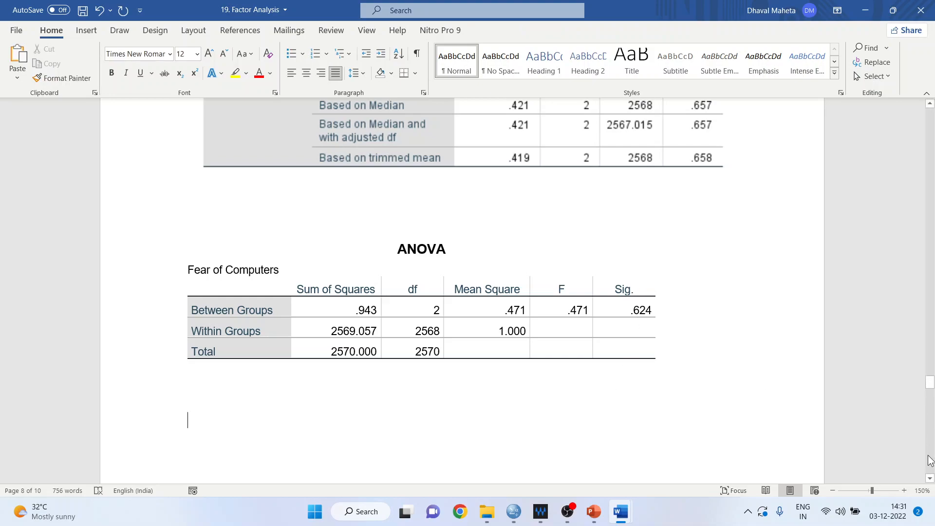
Compare the p<0.05 condition of the Occupation interpretation with the Sig. value in the SPSS ANOVA output table.
{"action": "scroll", "coordinate": [930, 460], "scroll_direction": "down", "scroll_amount": 10}
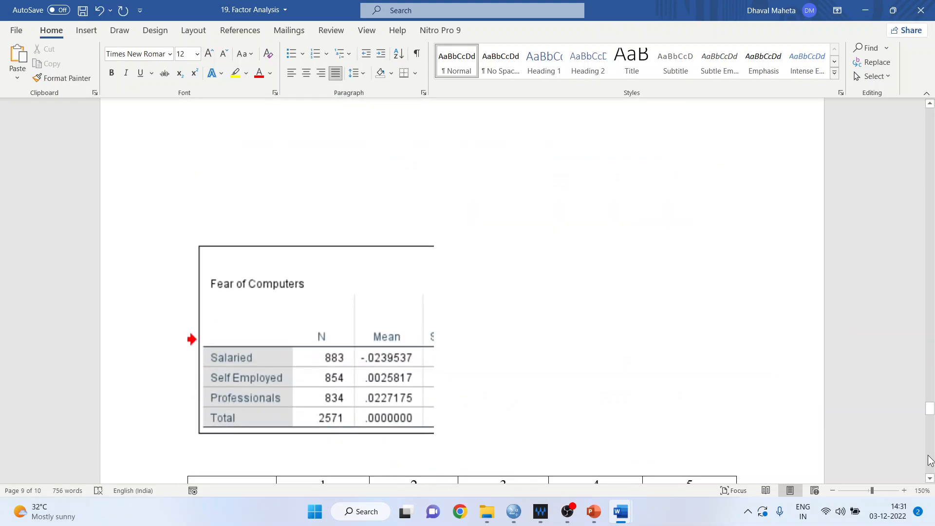
{"action": "scroll", "coordinate": [930, 460], "scroll_direction": "down", "scroll_amount": 5}
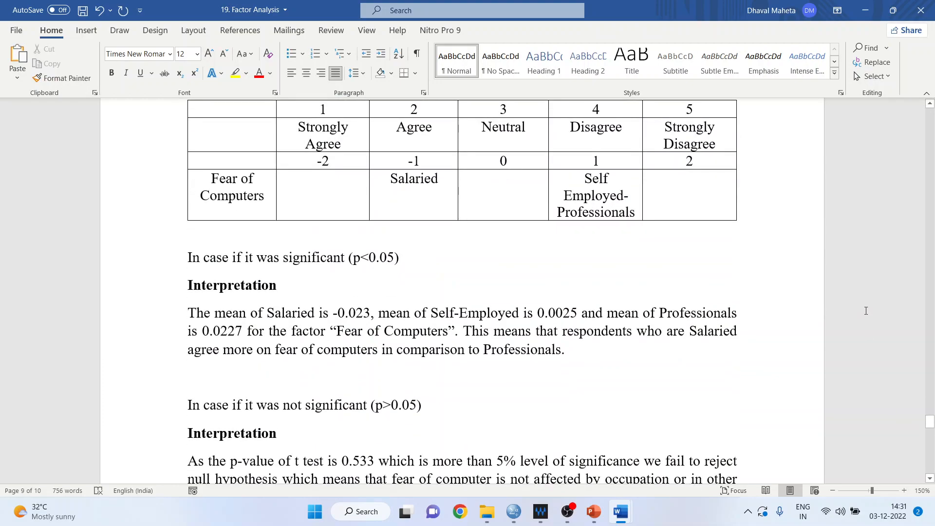
{"action": "left_click_drag", "start_coordinate": [353, 262], "coordinate": [396, 264]}
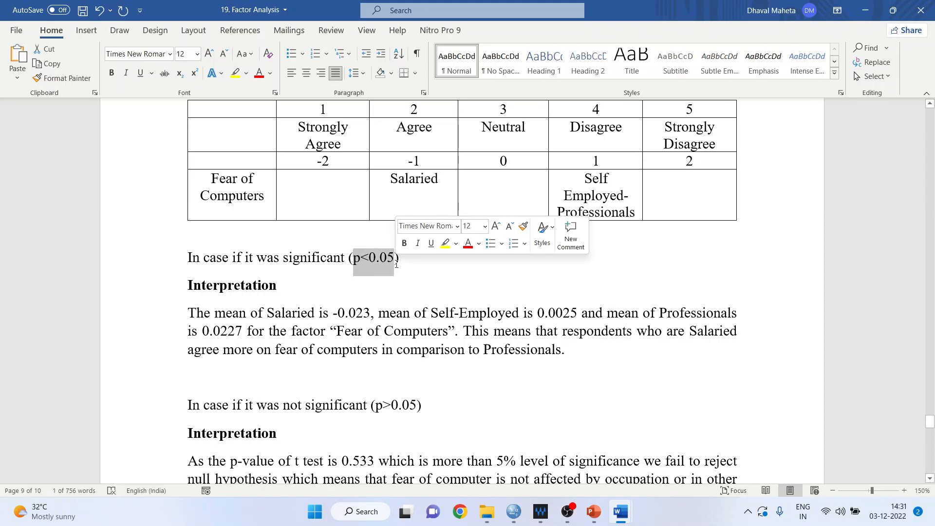
{"action": "mouse_move", "coordinate": [514, 511]}
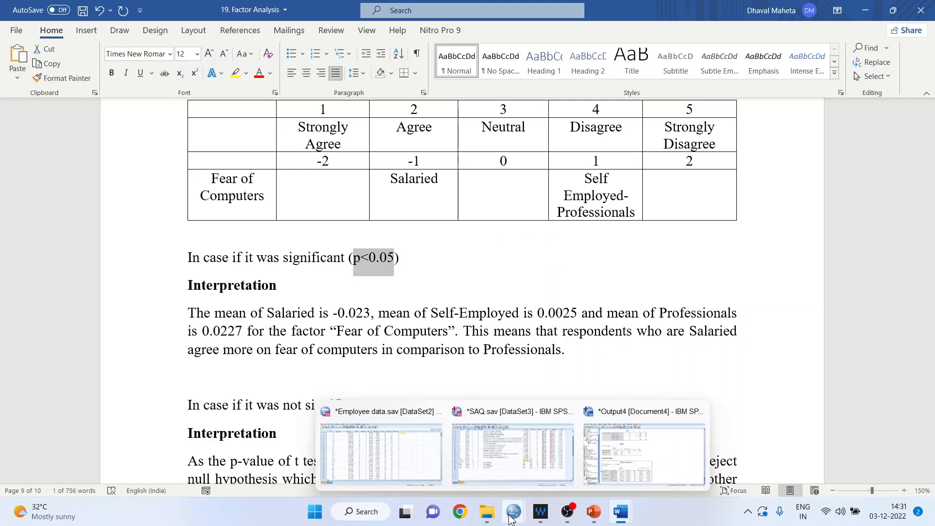
{"action": "left_click", "coordinate": [632, 471]}
{"action": "left_click", "coordinate": [431, 237]}
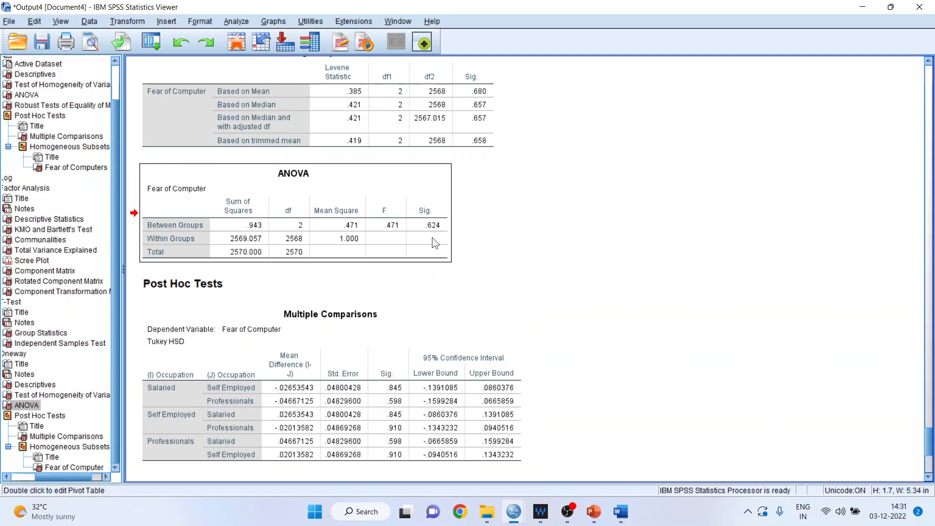
Return to the Word document and place the cursor in the Between Groups Sig. cell of its ANOVA table.
{"action": "mouse_move", "coordinate": [620, 511]}
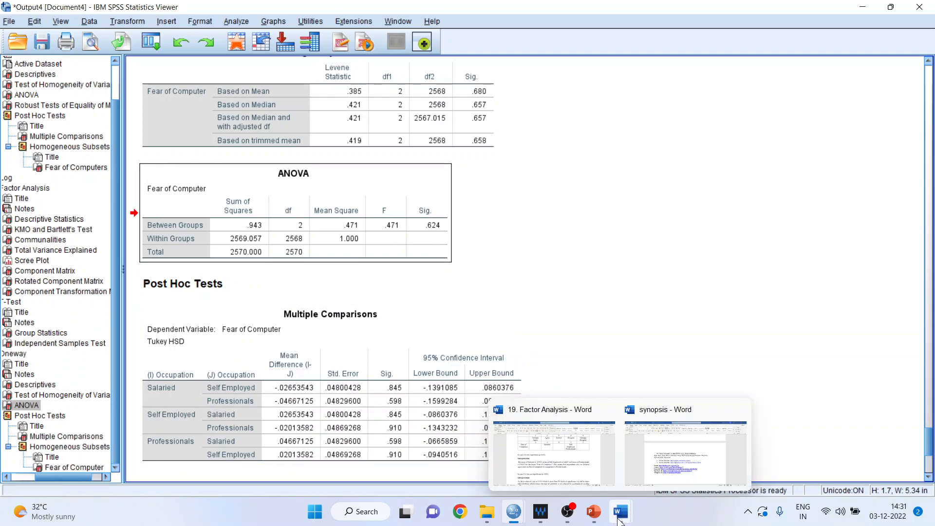
{"action": "left_click", "coordinate": [603, 477]}
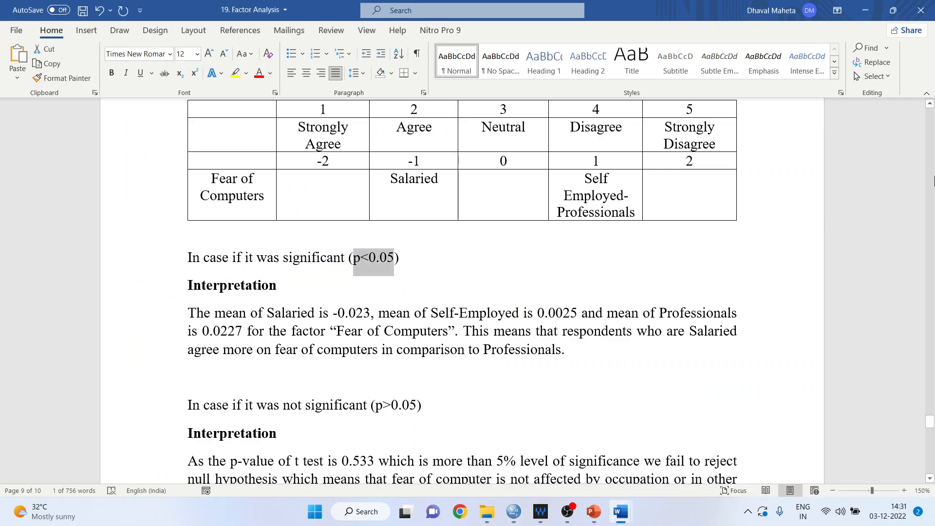
{"action": "scroll", "coordinate": [931, 143], "scroll_direction": "up", "scroll_amount": 15}
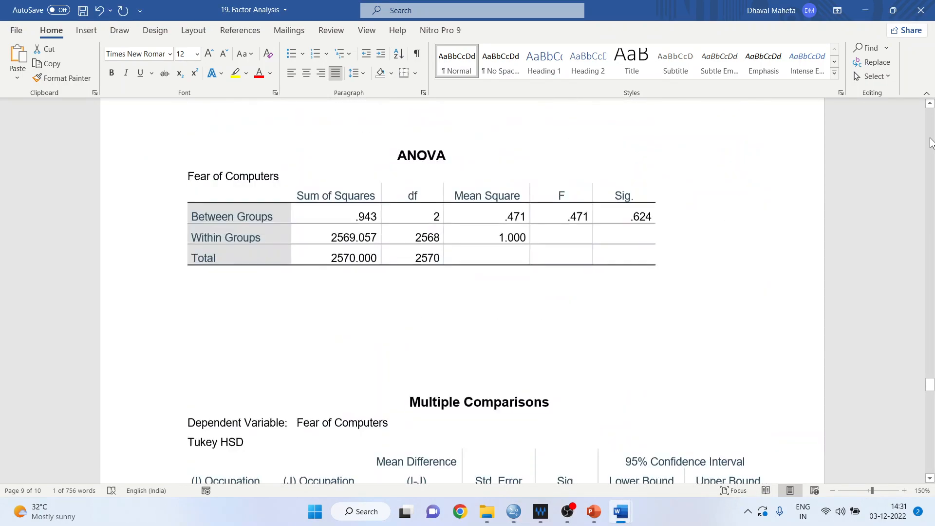
{"action": "scroll", "coordinate": [931, 143], "scroll_direction": "up", "scroll_amount": 2}
{"action": "left_click", "coordinate": [635, 303]}
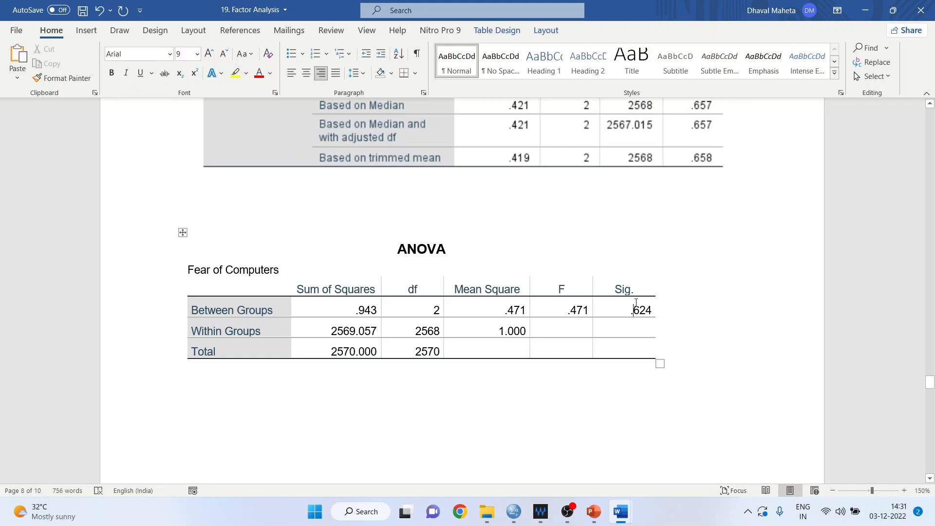
Change the Between Groups Sig. value in the ANOVA table to .000.
{"action": "key", "text": "Delete"}
{"action": "key", "text": "Delete"}
{"action": "key", "text": "Delete"}
{"action": "type", "text": "000"}
Append ", so we reject null hypothesis which means that fear of computer is different in atleast one pair of occupation" to the p<0.05 line.
{"action": "left_click", "coordinate": [931, 468]}
{"action": "left_click", "coordinate": [931, 468]}
{"action": "left_click", "coordinate": [931, 468]}
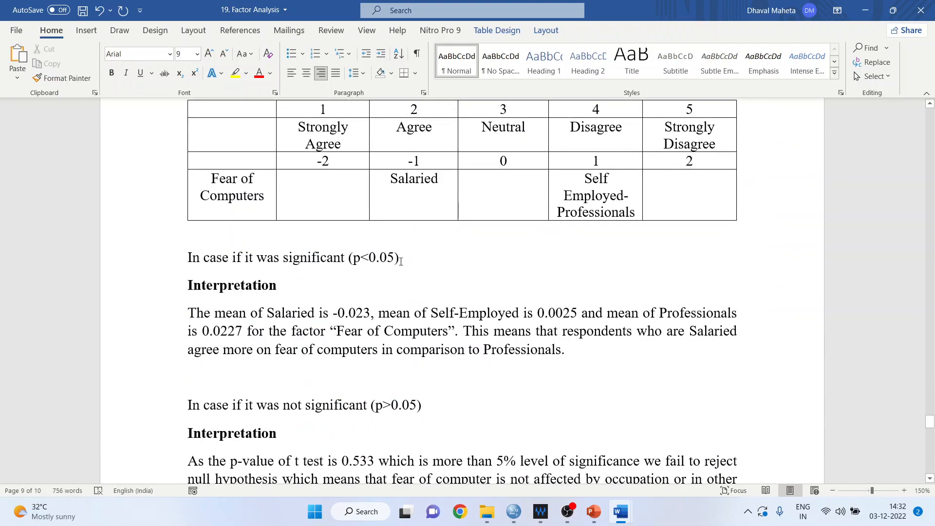
{"action": "left_click", "coordinate": [408, 257]}
{"action": "type", "text": ", so"}
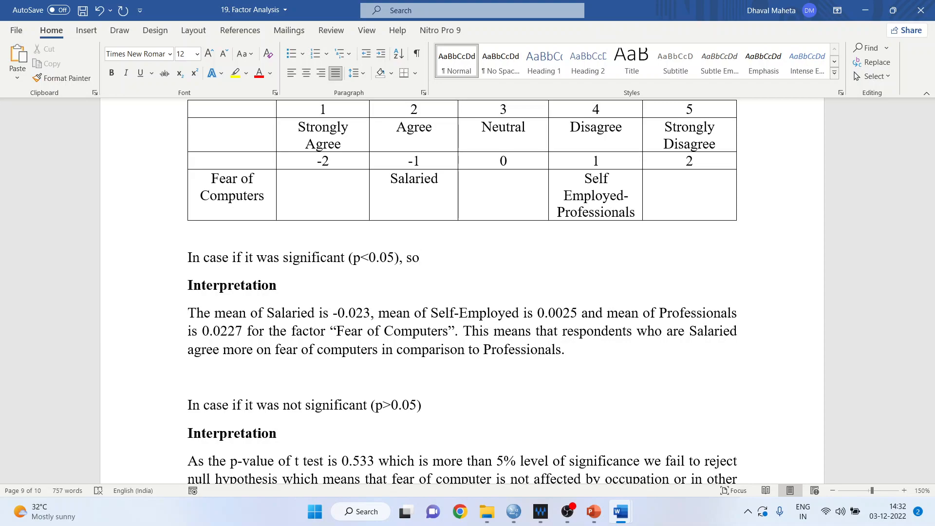
{"action": "type", "text": "we reject nul"}
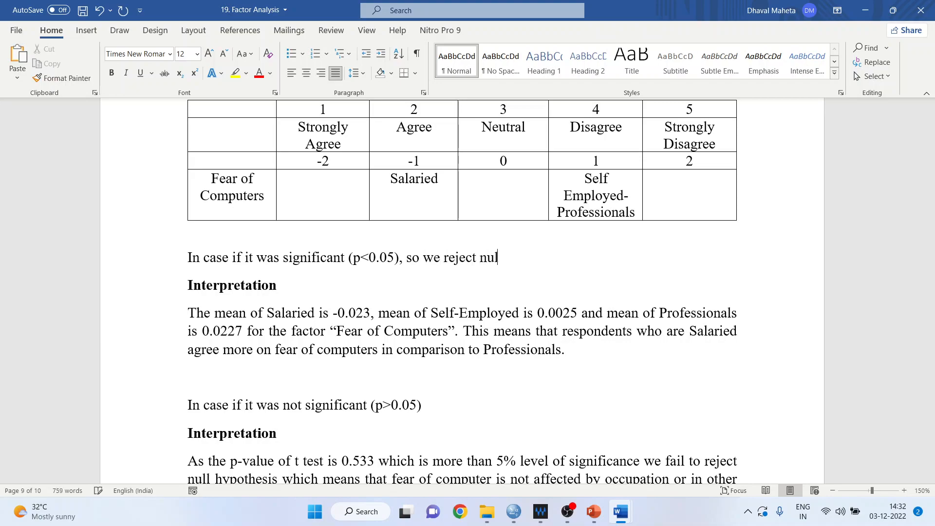
{"action": "type", "text": "l hypothe"}
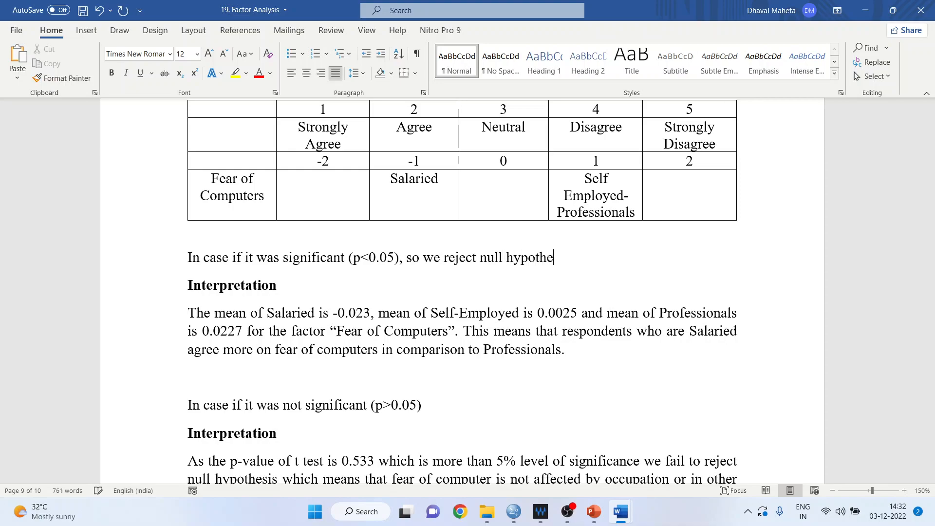
{"action": "type", "text": "sis which means "}
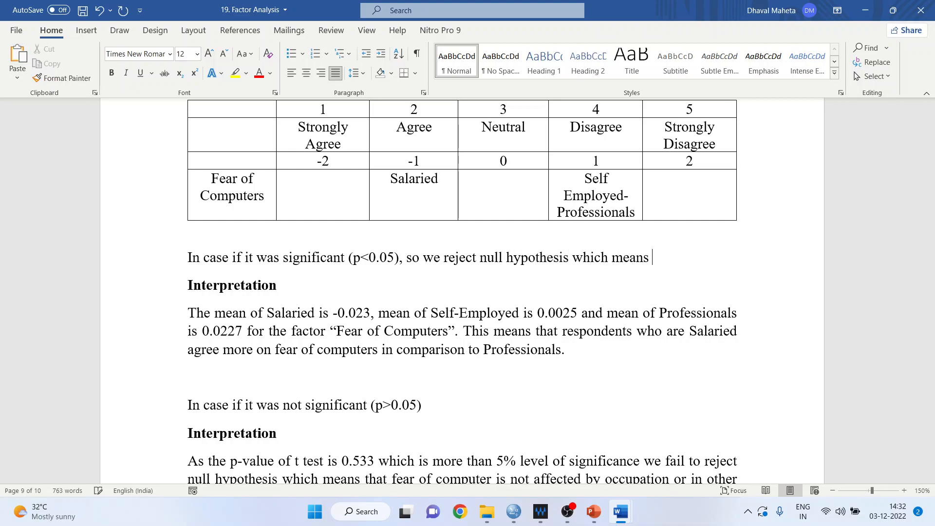
{"action": "type", "text": "that fear of co"}
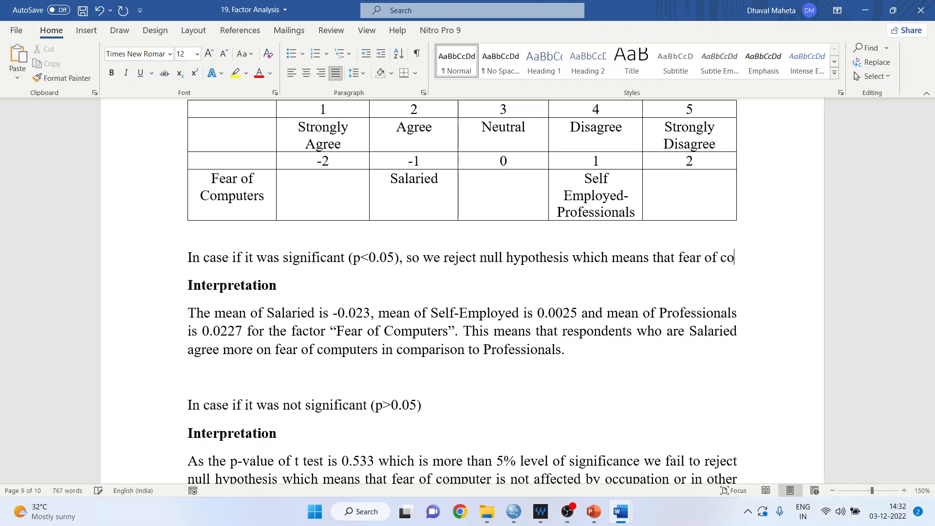
{"action": "key", "text": "BackSpace"}
{"action": "type", "text": "omputer is"}
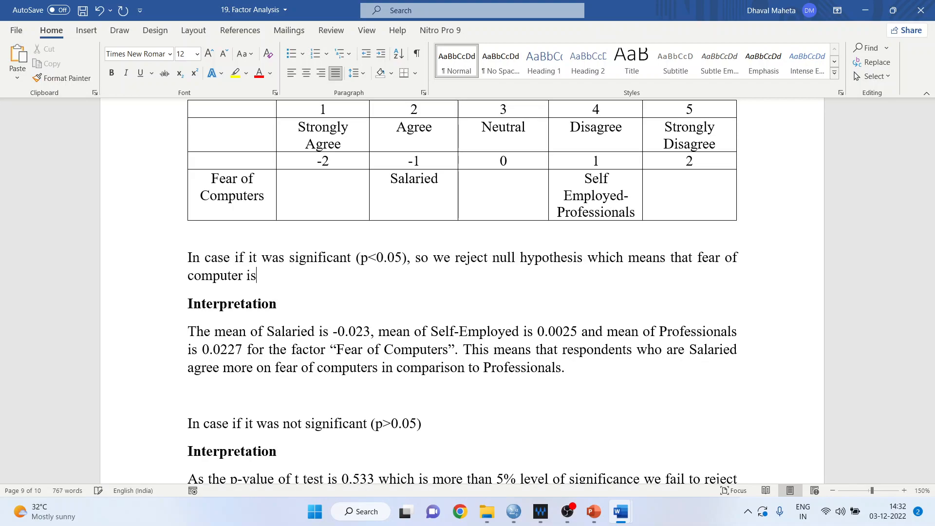
{"action": "type", "text": " different in a"}
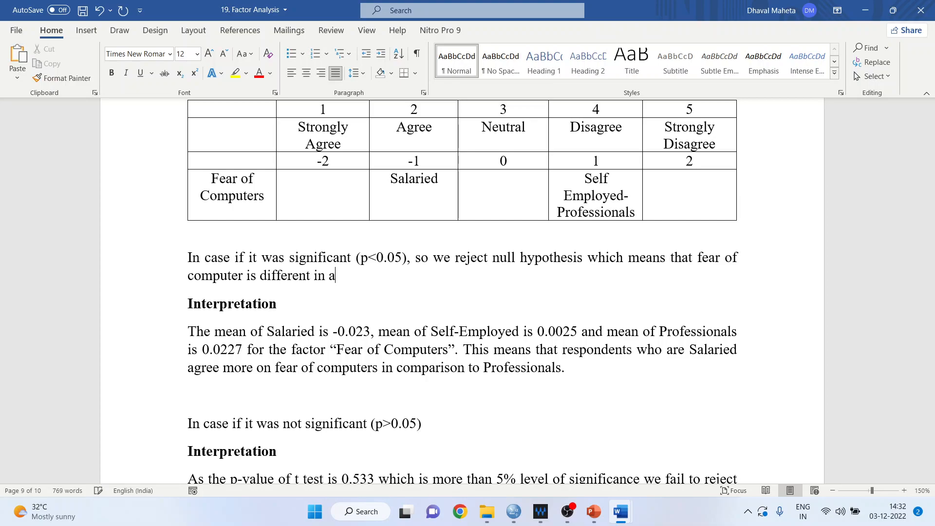
{"action": "type", "text": "tleast one pai of"}
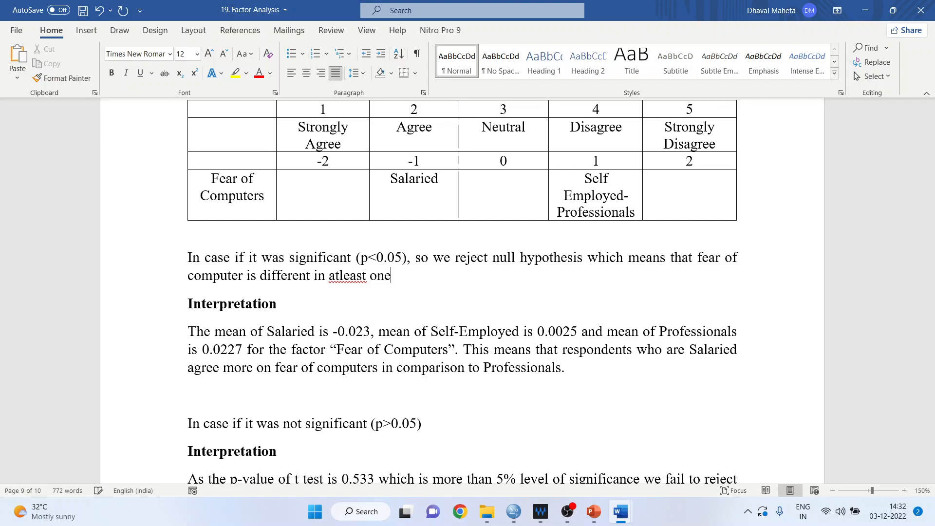
{"action": "key", "text": "BackSpace"}
{"action": "key", "text": "BackSpace"}
{"action": "key", "text": "BackSpace"}
{"action": "type", "text": "r of"}
{"action": "type", "text": "occupation"}
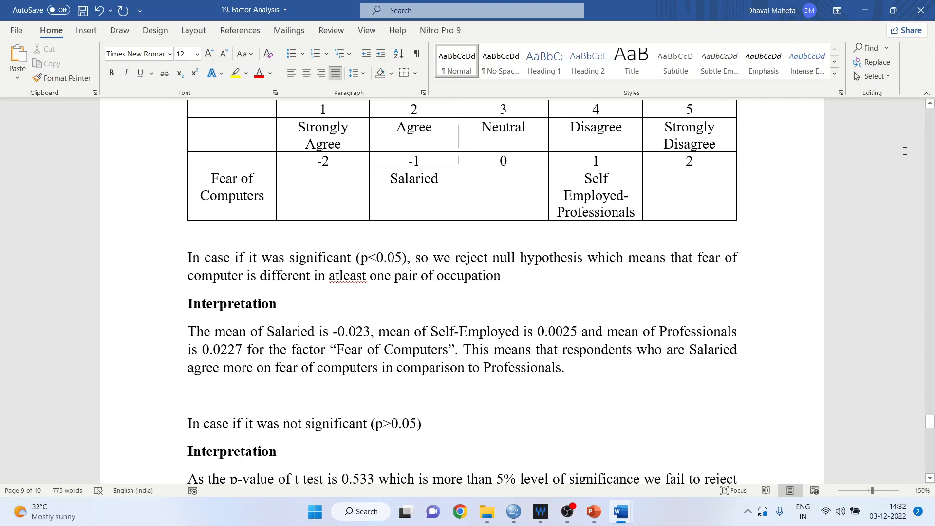
Set the Sig. values of both Salaried rows and the Self Employed–Salaried row to .000 in the Multiple Comparisons table.
{"action": "left_click", "coordinate": [832, 127]}
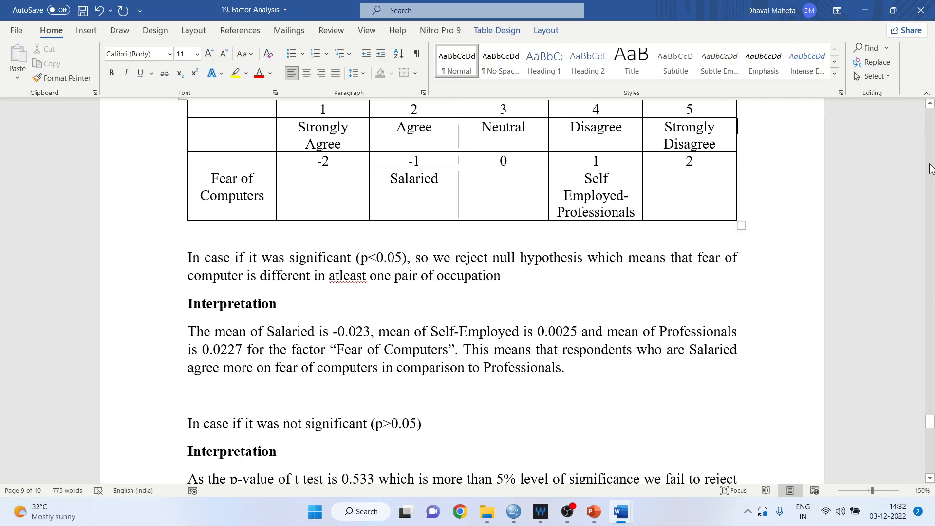
{"action": "key", "text": "Up"}
{"action": "key", "text": "Up"}
{"action": "key", "text": "Up"}
{"action": "key", "text": "Up"}
{"action": "key", "text": "Up"}
{"action": "key", "text": "Up"}
{"action": "key", "text": "Up"}
{"action": "key", "text": "Up"}
{"action": "key", "text": "Up"}
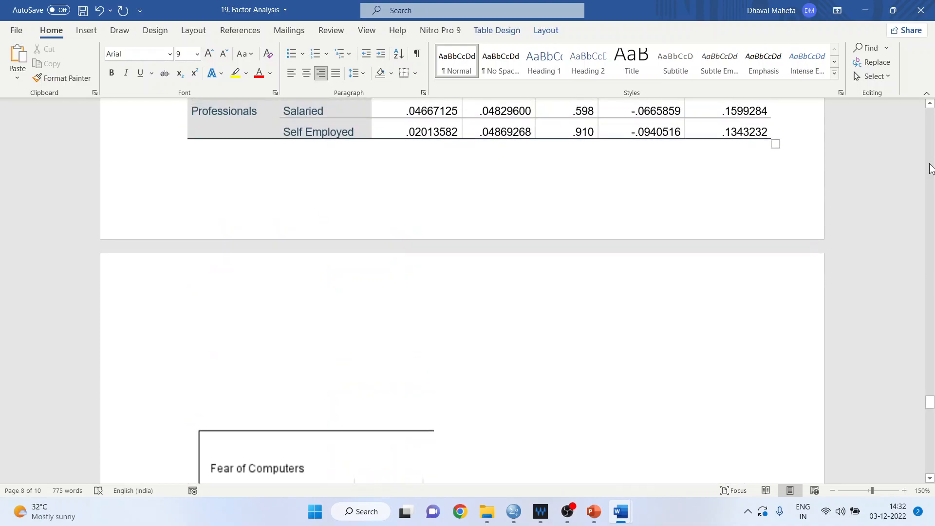
{"action": "key", "text": "Up"}
{"action": "key", "text": "Up"}
{"action": "key", "text": "Up"}
{"action": "key", "text": "Up"}
{"action": "key", "text": "Up"}
{"action": "key", "text": "Up"}
{"action": "key", "text": "Up"}
{"action": "key", "text": "Up"}
{"action": "key", "text": "Up"}
{"action": "key", "text": "Up"}
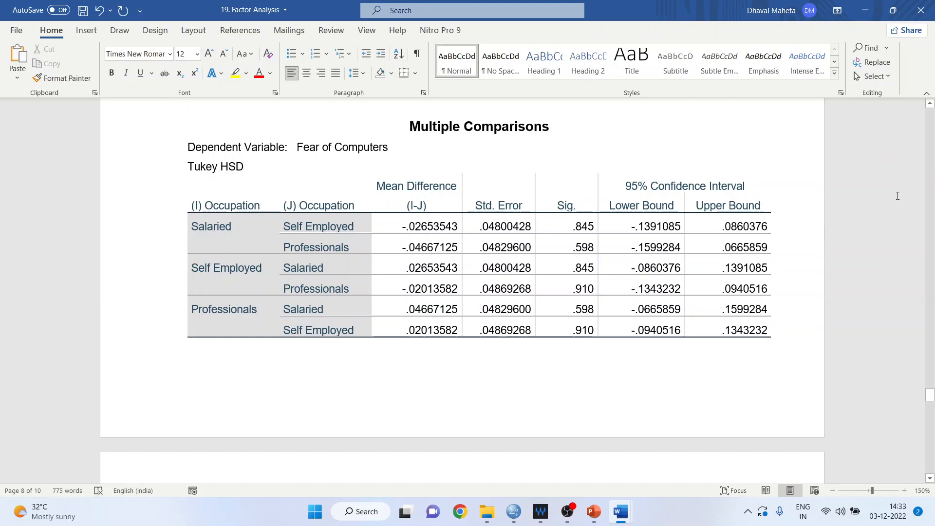
{"action": "left_click", "coordinate": [824, 195]}
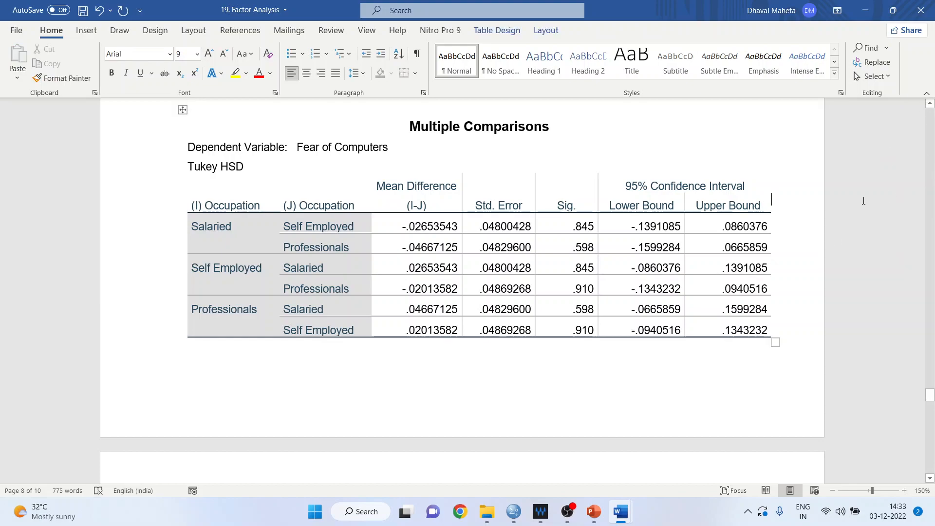
{"action": "left_click", "coordinate": [593, 228]}
{"action": "key", "text": "BackSpace"}
{"action": "key", "text": "BackSpace"}
{"action": "key", "text": "BackSpace"}
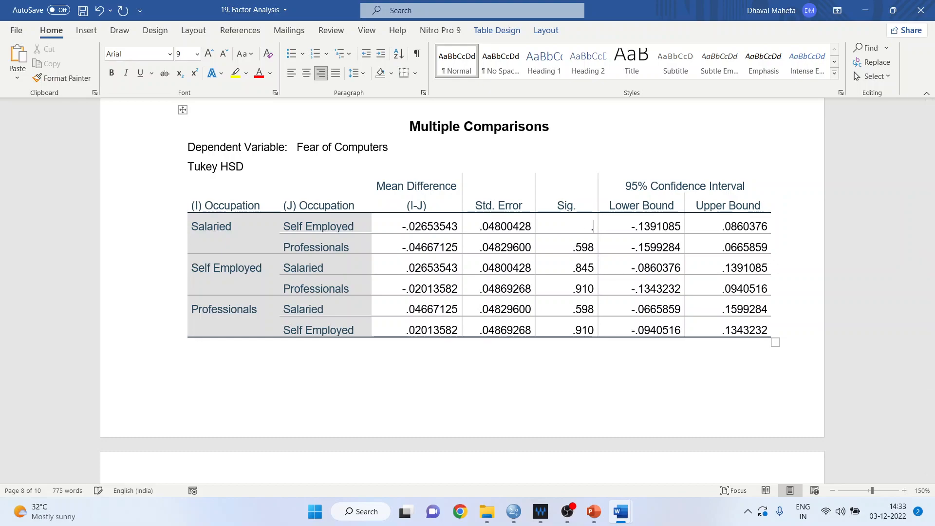
{"action": "type", "text": "000"}
{"action": "key", "text": "BackSpace"}
{"action": "key", "text": "BackSpace"}
{"action": "key", "text": "BackSpace"}
{"action": "type", "text": "000"}
{"action": "key", "text": "Up"}
{"action": "key", "text": "Down"}
{"action": "key", "text": "Down"}
{"action": "key", "text": "BackSpace"}
{"action": "key", "text": "BackSpace"}
{"action": "key", "text": "BackSpace"}
{"action": "type", "text": "000"}
Set the Sig. values of the Self Employed–Professionals row and both Professionals rows to .000.
{"action": "key", "text": "Down"}
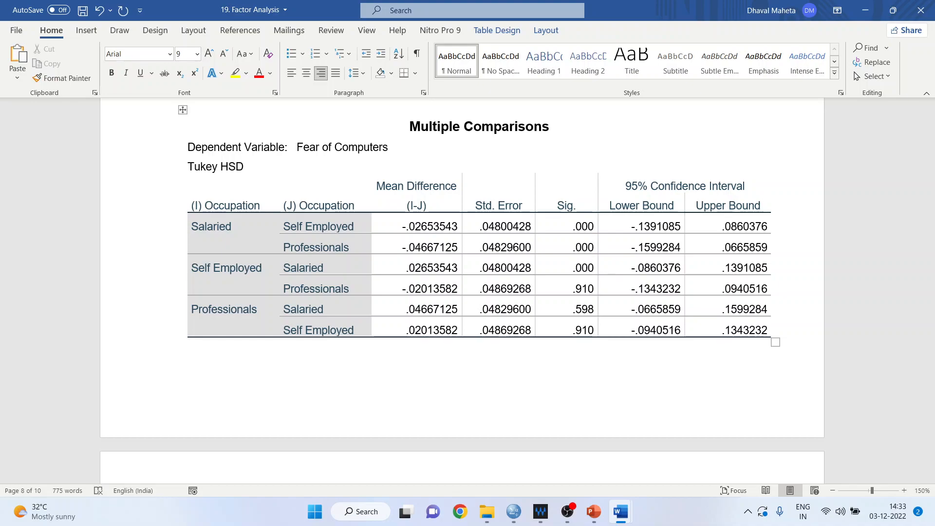
{"action": "key", "text": "BackSpace"}
{"action": "key", "text": "BackSpace"}
{"action": "key", "text": "BackSpace"}
{"action": "type", "text": "000"}
{"action": "key", "text": "Down"}
{"action": "key", "text": "BackSpace"}
{"action": "key", "text": "BackSpace"}
{"action": "key", "text": "BackSpace"}
{"action": "type", "text": "000"}
{"action": "key", "text": "BackSpace"}
{"action": "key", "text": "BackSpace"}
{"action": "key", "text": "BackSpace"}
{"action": "type", "text": "000"}
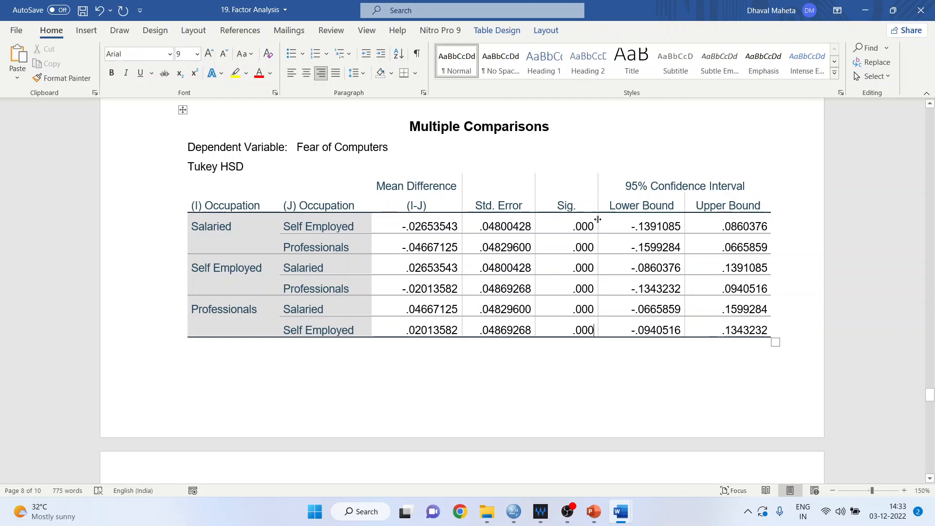
Highlight the Sig. column of the Multiple Comparisons table and review the Fear of Computers means and scale tables below it.
{"action": "left_click_drag", "start_coordinate": [567, 226], "coordinate": [586, 329]}
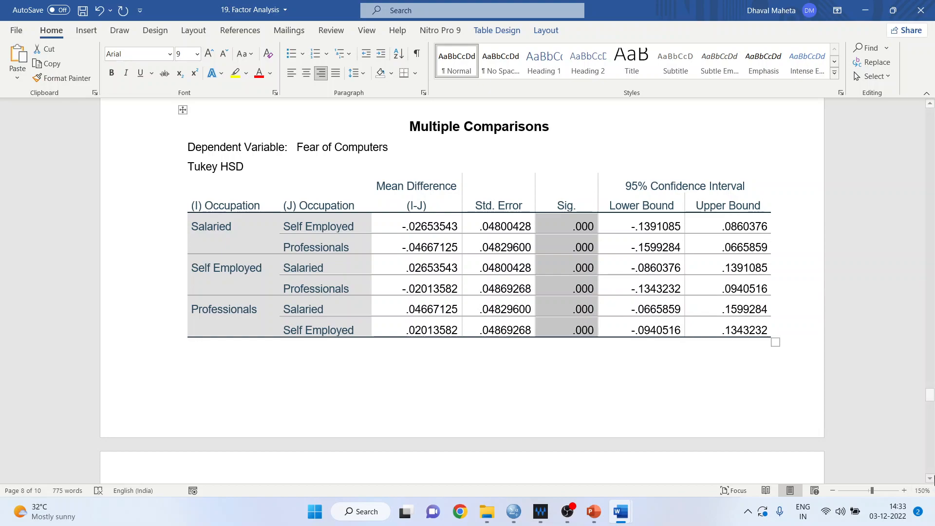
{"action": "left_click", "coordinate": [931, 469]}
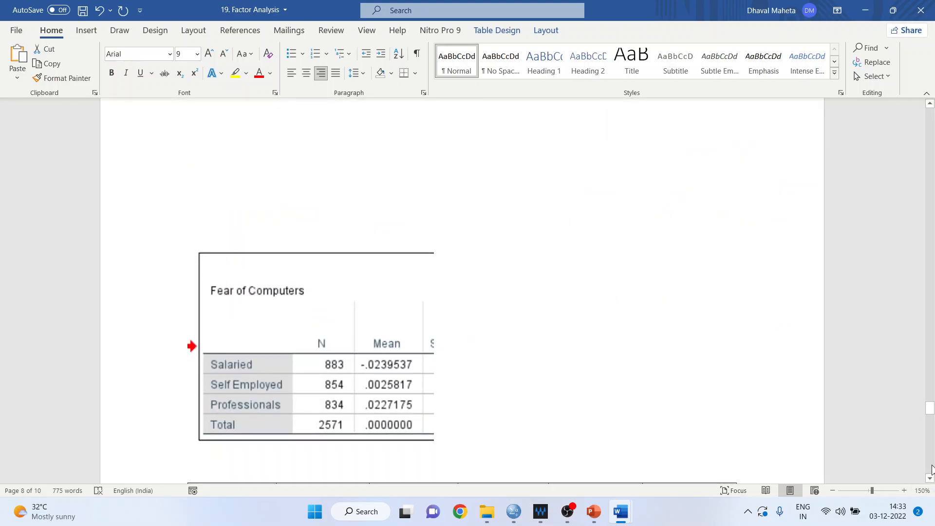
{"action": "left_click", "coordinate": [930, 478]}
{"action": "scroll", "coordinate": [611, 462], "scroll_direction": "down", "scroll_amount": 4}
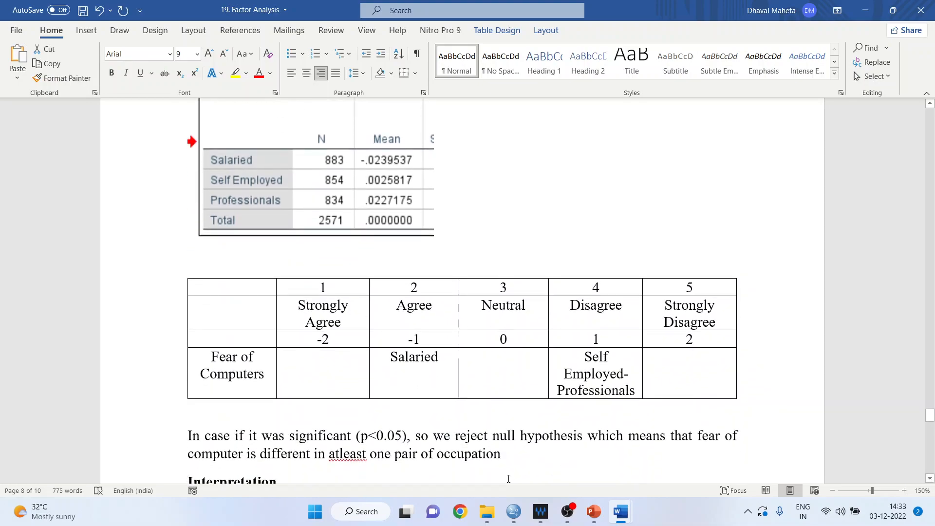
Switch to the SPSS output and examine the occupation means in the Oneway Descriptives table.
{"action": "mouse_move", "coordinate": [514, 511]}
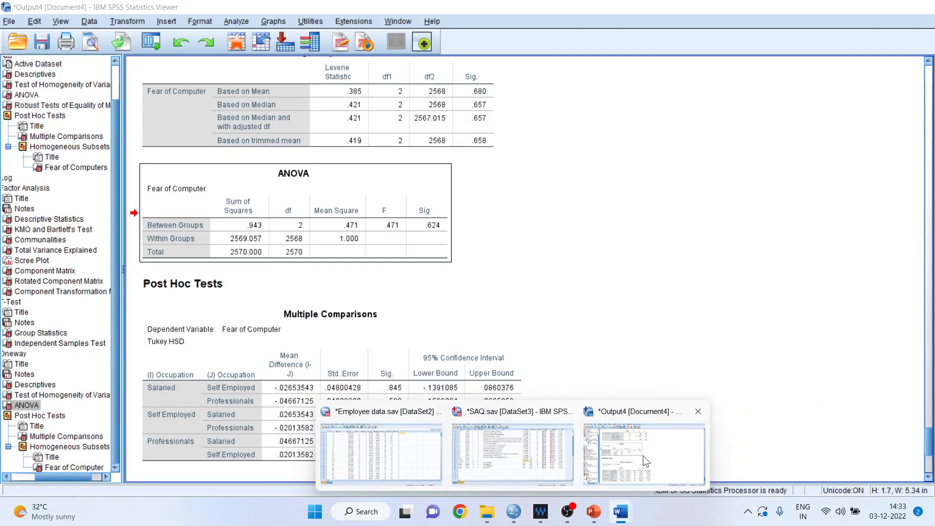
{"action": "left_click", "coordinate": [646, 461]}
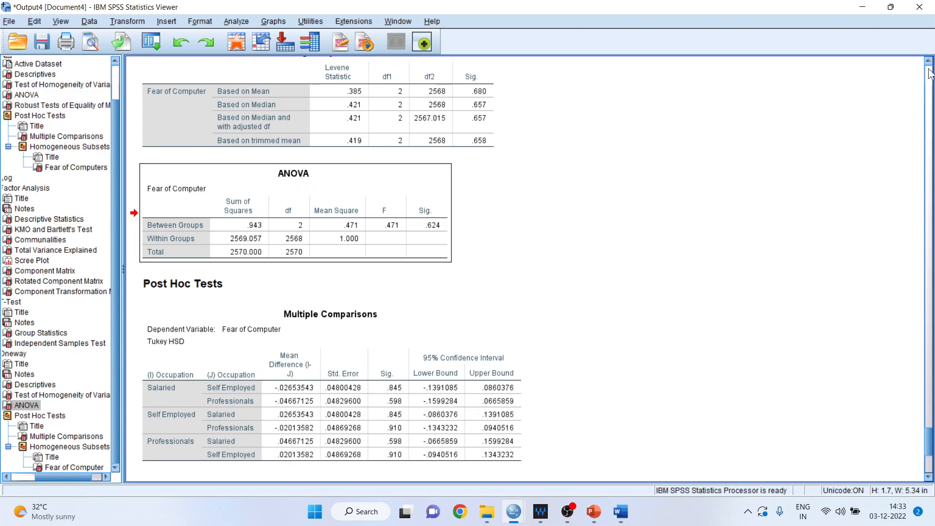
{"action": "scroll", "coordinate": [930, 72], "scroll_direction": "up", "scroll_amount": 5}
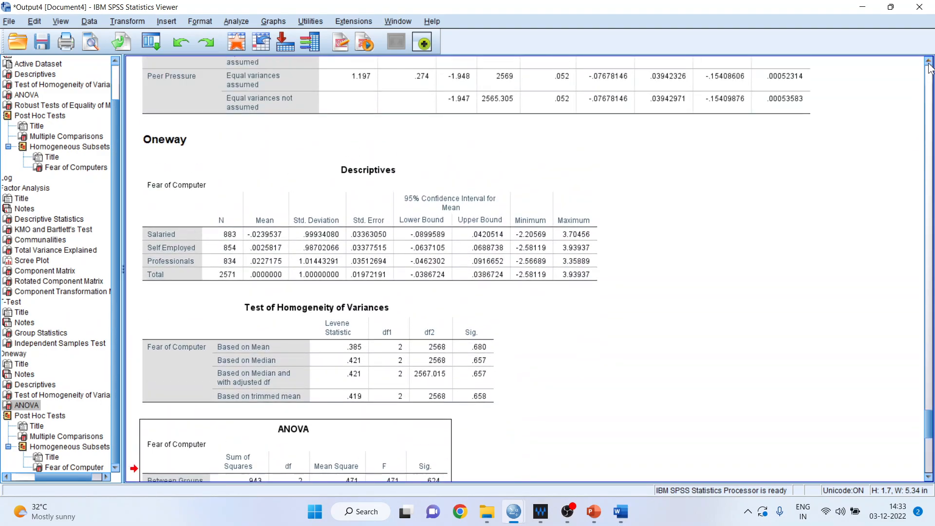
{"action": "left_click", "coordinate": [356, 235]}
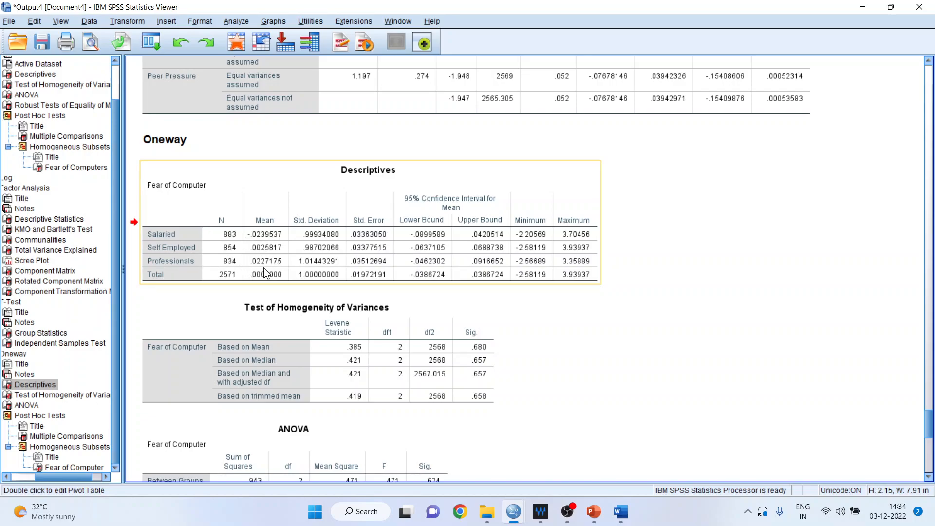
Return to the Factor Analysis Word document and examine where the occupations sit in the Fear of Computers scale table.
{"action": "mouse_move", "coordinate": [617, 515]}
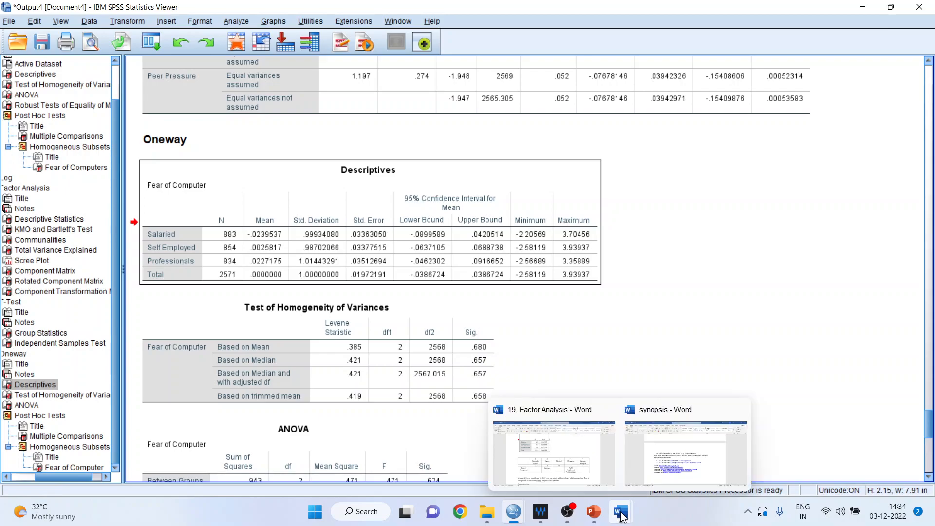
{"action": "left_click", "coordinate": [590, 480]}
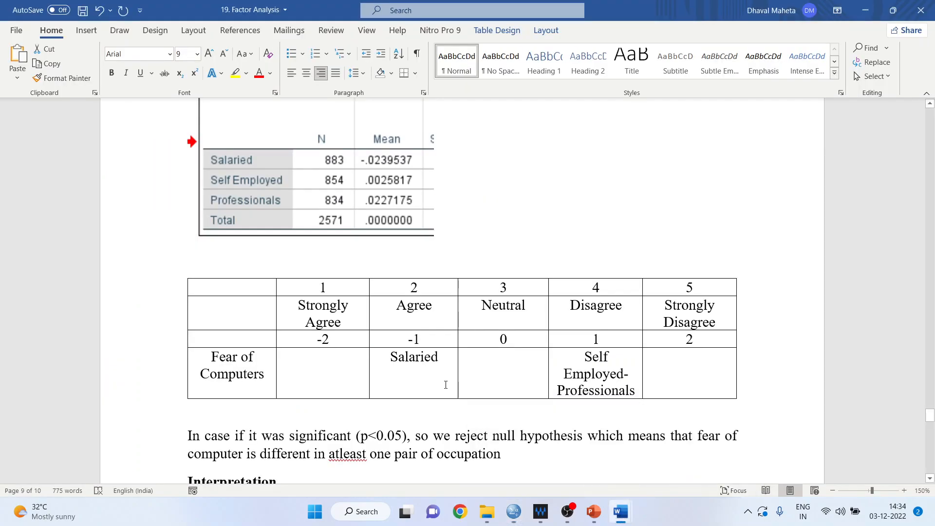
{"action": "left_click", "coordinate": [442, 364]}
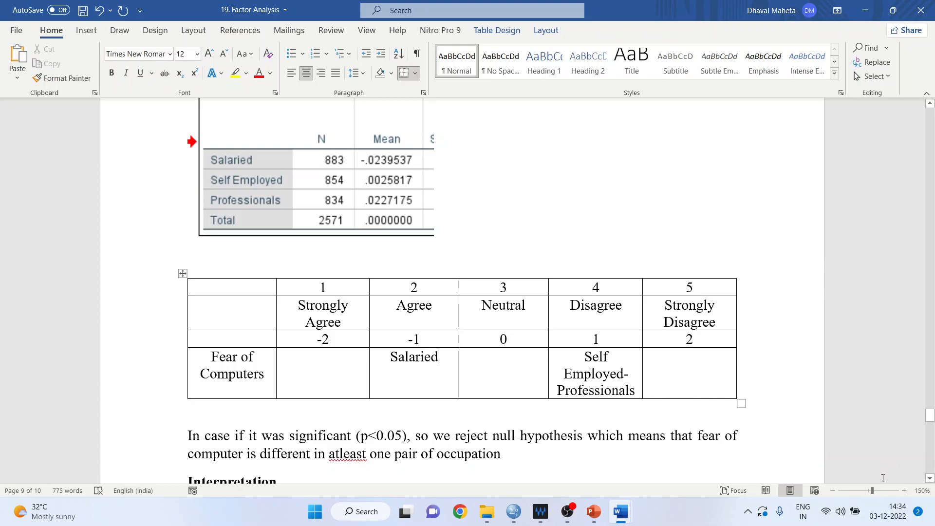
{"action": "left_click", "coordinate": [930, 479]}
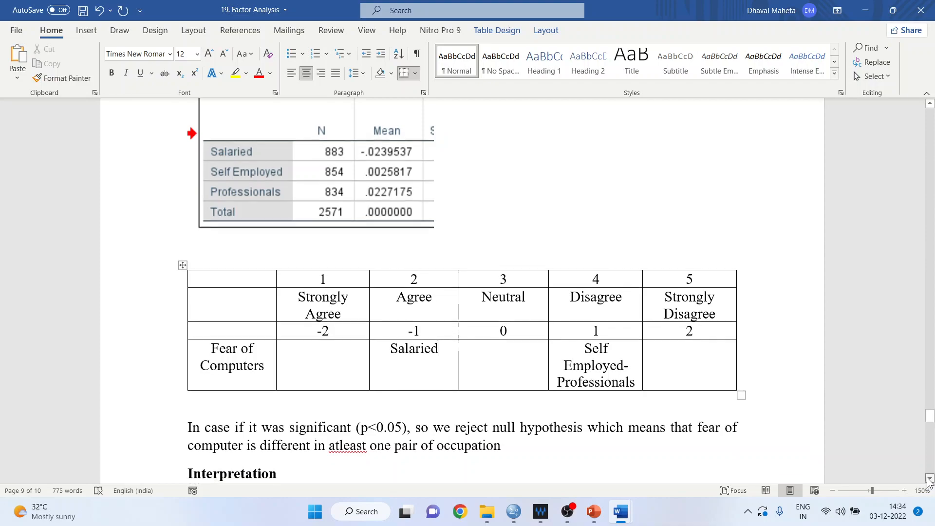
{"action": "scroll", "coordinate": [484, 318], "scroll_direction": "down", "scroll_amount": 5}
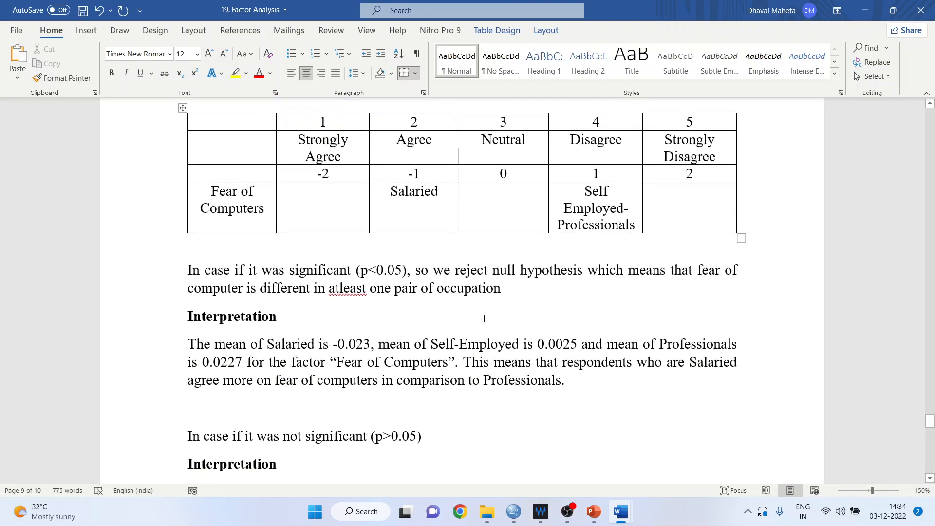
Highlight the three occupation means in the Interpretation paragraph of the significant case to read them.
{"action": "left_click", "coordinate": [373, 302]}
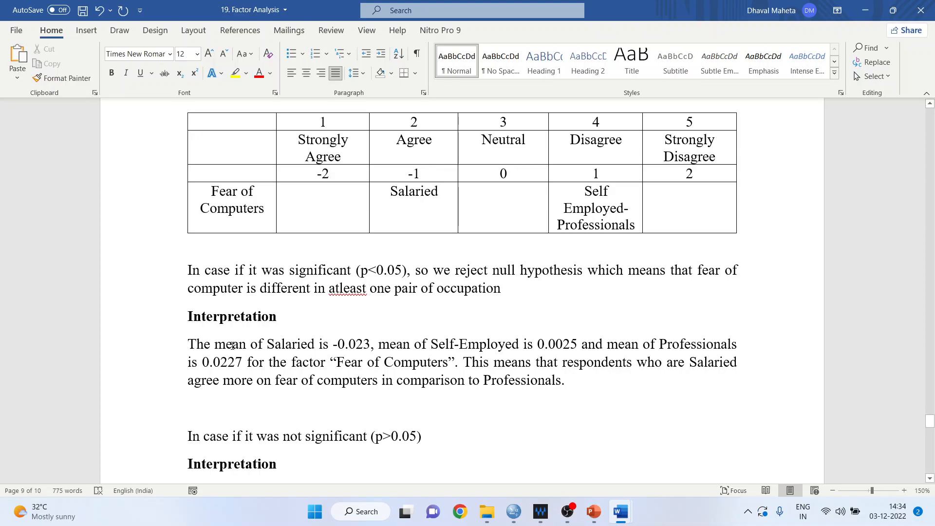
{"action": "mouse_move", "coordinate": [214, 347]}
{"action": "left_mouse_down"}
{"action": "mouse_move", "coordinate": [140, 350]}
{"action": "mouse_move", "coordinate": [226, 359]}
{"action": "left_mouse_up"}
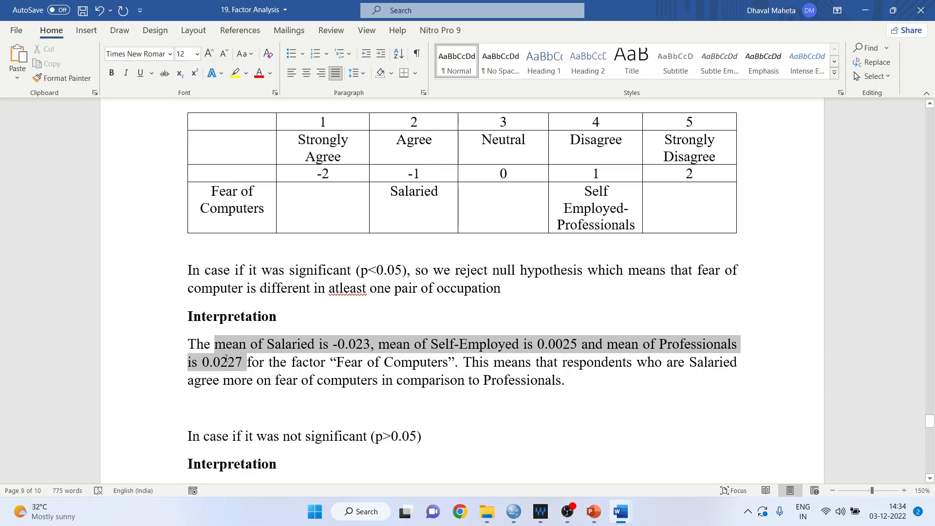
{"action": "left_click_drag", "start_coordinate": [239, 359], "coordinate": [242, 361]}
{"action": "left_click", "coordinate": [439, 314]}
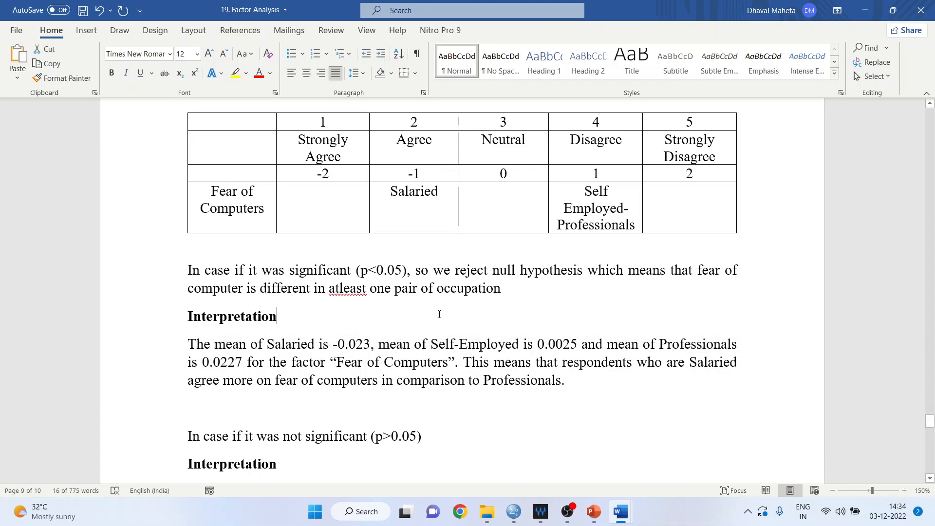
Compare the means and scale tables with the Interpretation paragraphs of the significant and non-significant cases.
{"action": "scroll", "coordinate": [931, 110], "scroll_direction": "up", "scroll_amount": 3}
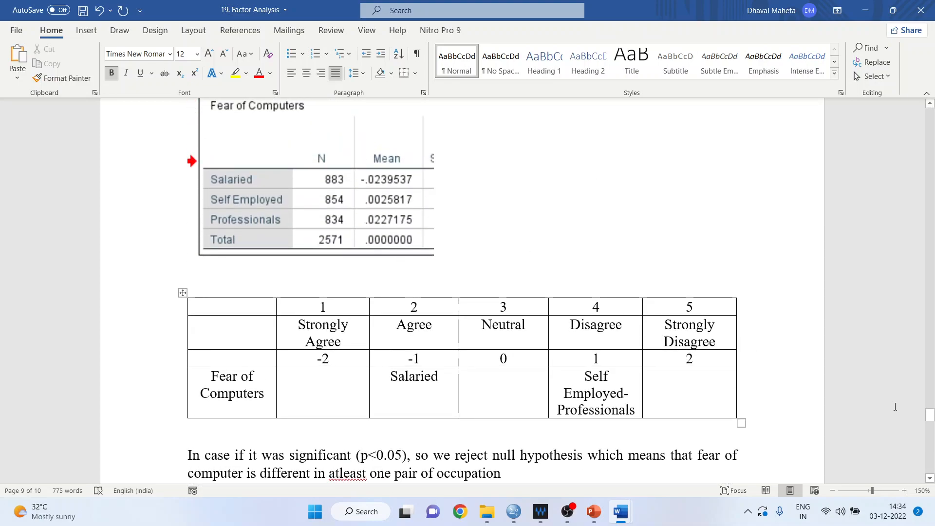
{"action": "left_click", "coordinate": [931, 478]}
{"action": "left_click", "coordinate": [934, 477]}
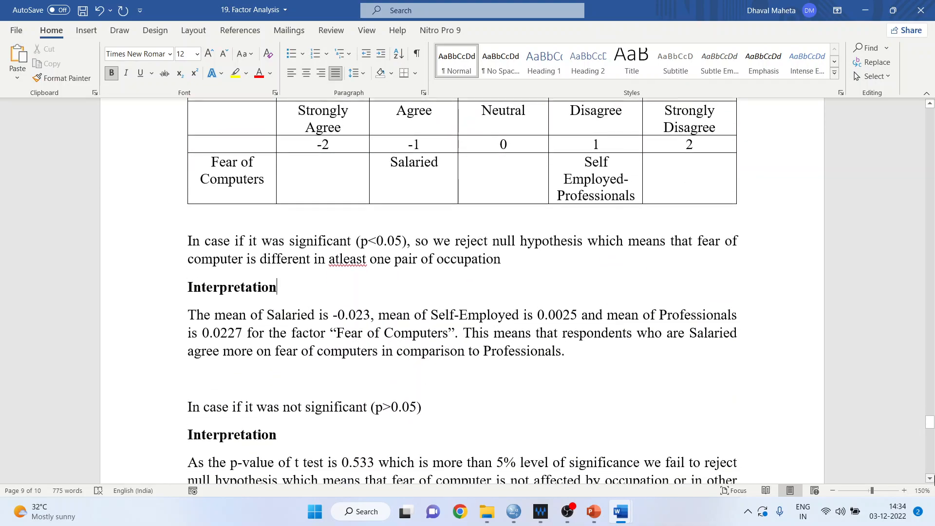
{"action": "left_click", "coordinate": [934, 479]}
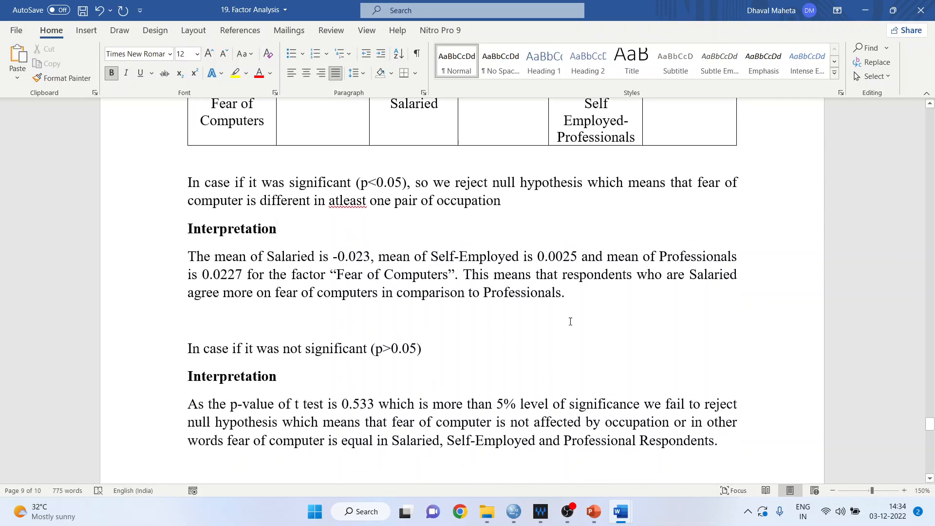
Compare the concluding sentence of the significant-case Interpretation with the Salaried entry in the Fear of Computers scale table.
{"action": "left_click_drag", "start_coordinate": [462, 274], "coordinate": [570, 289]}
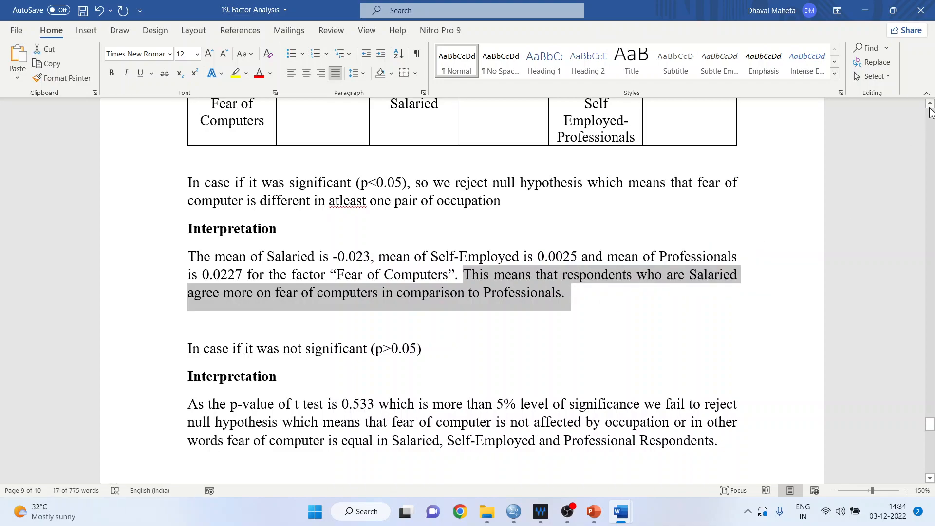
{"action": "scroll", "coordinate": [930, 108], "scroll_direction": "up", "scroll_amount": 2}
{"action": "scroll", "coordinate": [930, 108], "scroll_direction": "up", "scroll_amount": 1}
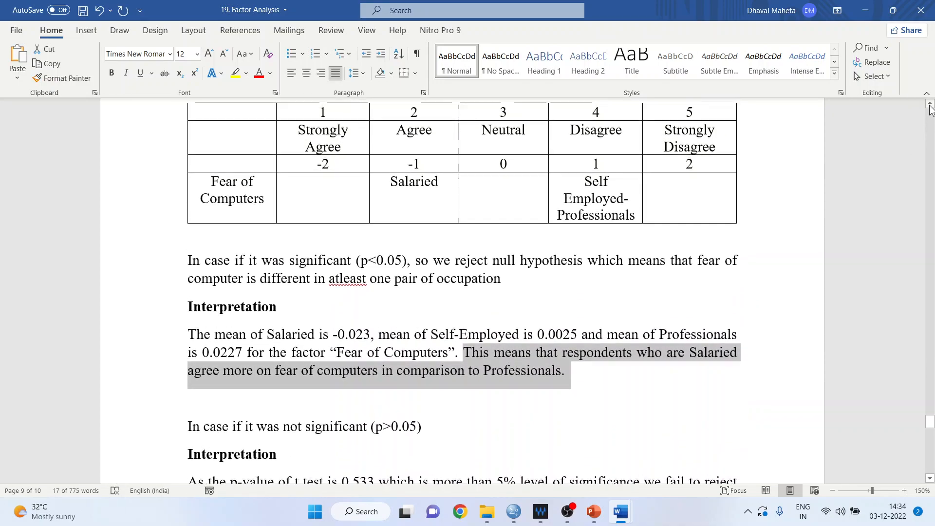
{"action": "double_click", "coordinate": [392, 182]}
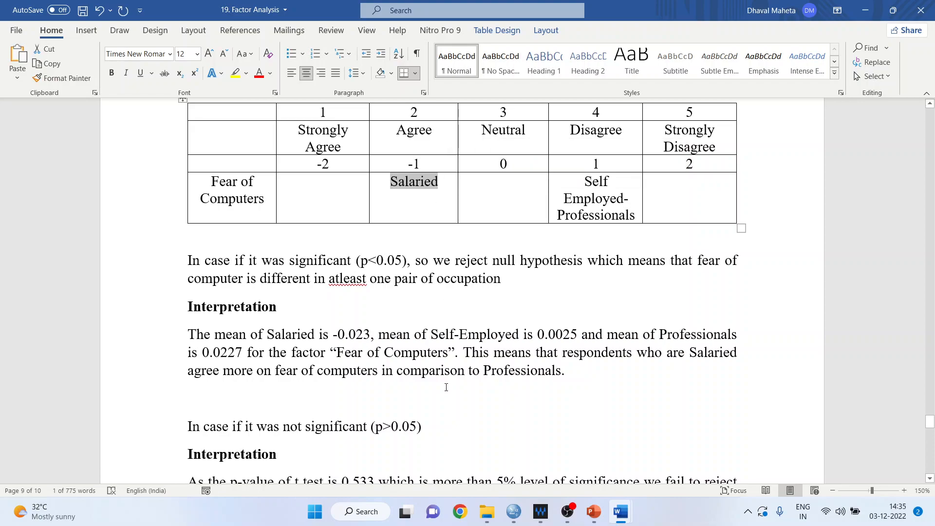
{"action": "left_click", "coordinate": [446, 426]}
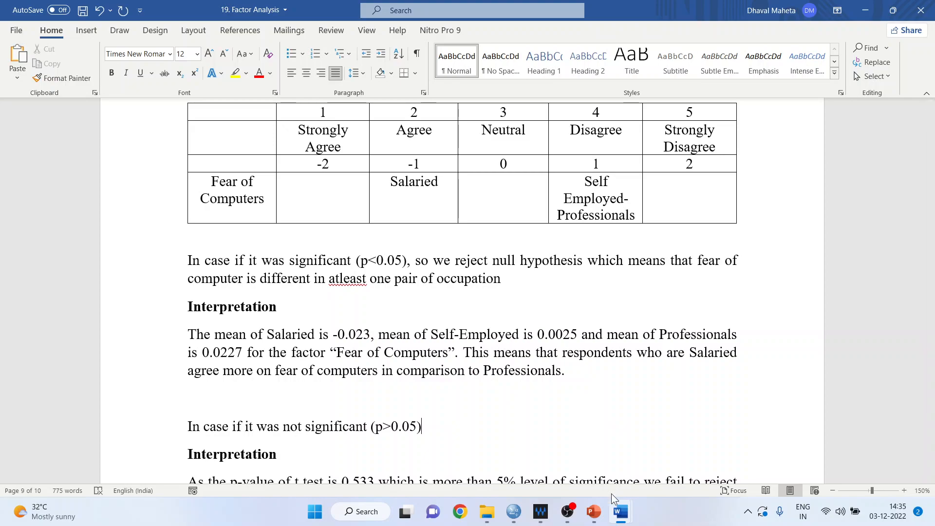
Switch to the SPSS output and examine the significance value in the Oneway ANOVA table for Fear of Computer.
{"action": "mouse_move", "coordinate": [517, 517]}
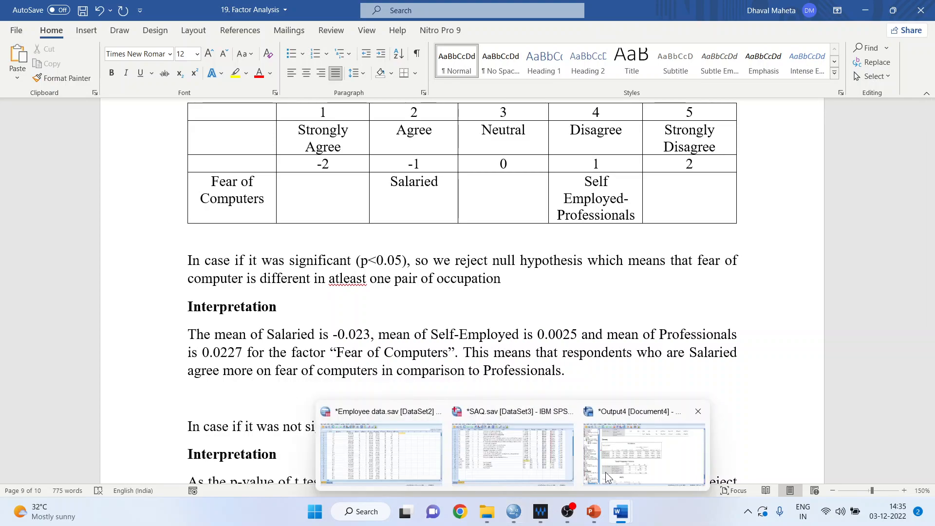
{"action": "left_click", "coordinate": [632, 463]}
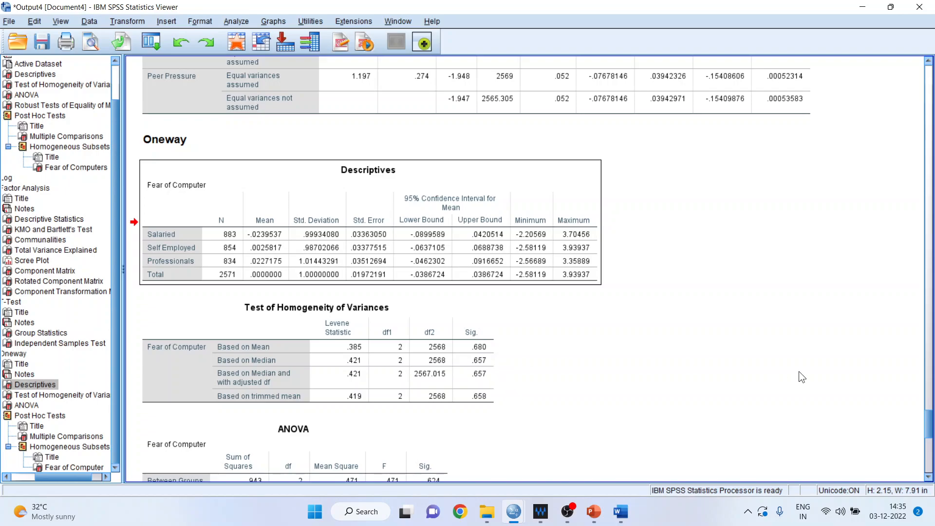
{"action": "left_click", "coordinate": [929, 478]}
{"action": "scroll", "coordinate": [929, 478], "scroll_direction": "down", "scroll_amount": 3}
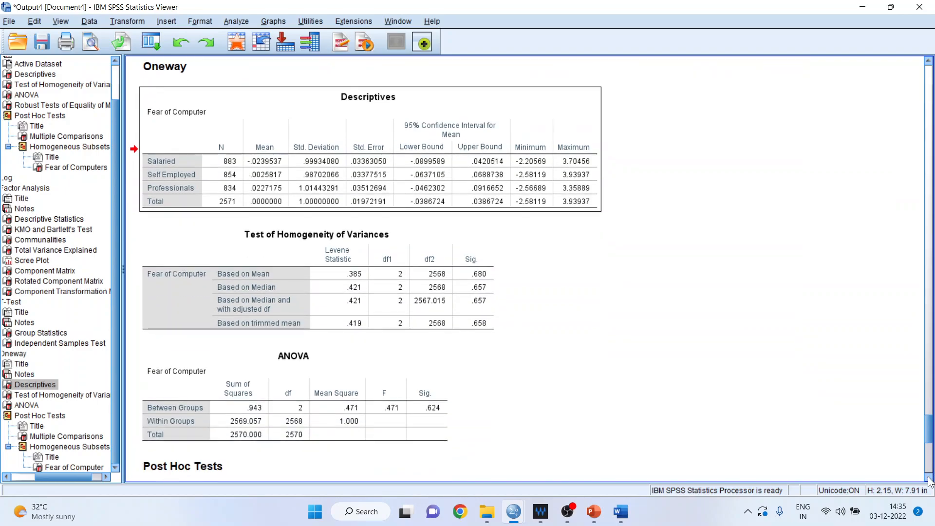
{"action": "mouse_move", "coordinate": [512, 520]}
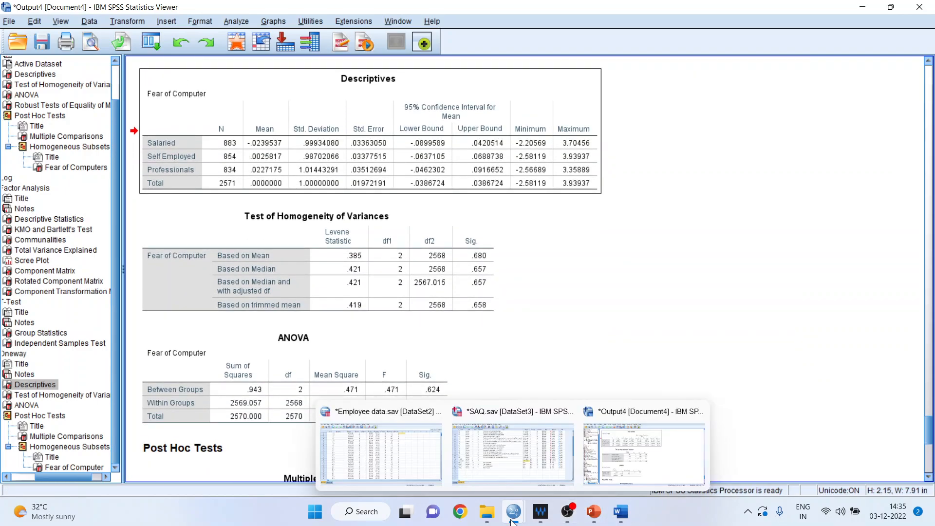
Return to the Factor Analysis Word document and set the Between Groups Sig. value in the ANOVA table to .624.
{"action": "mouse_move", "coordinate": [620, 512]}
{"action": "left_click", "coordinate": [589, 463]}
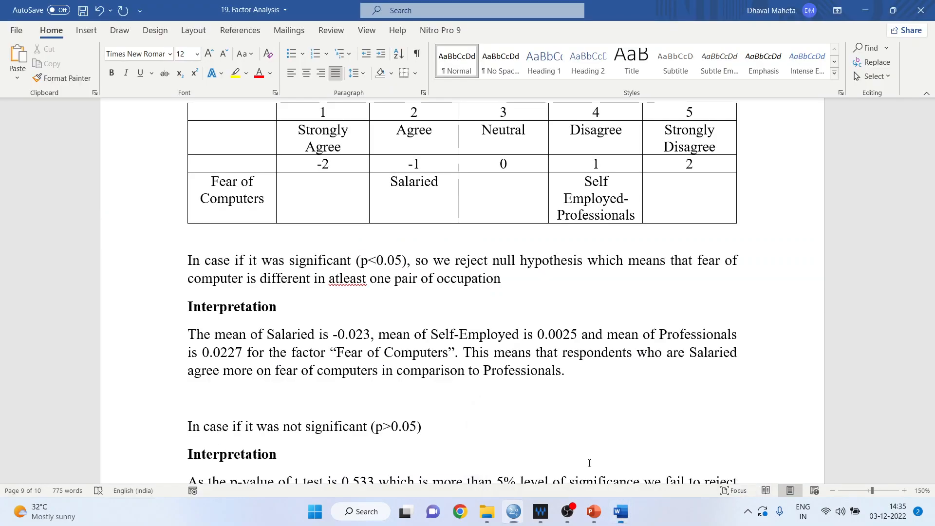
{"action": "scroll", "coordinate": [929, 132], "scroll_direction": "up", "scroll_amount": 15}
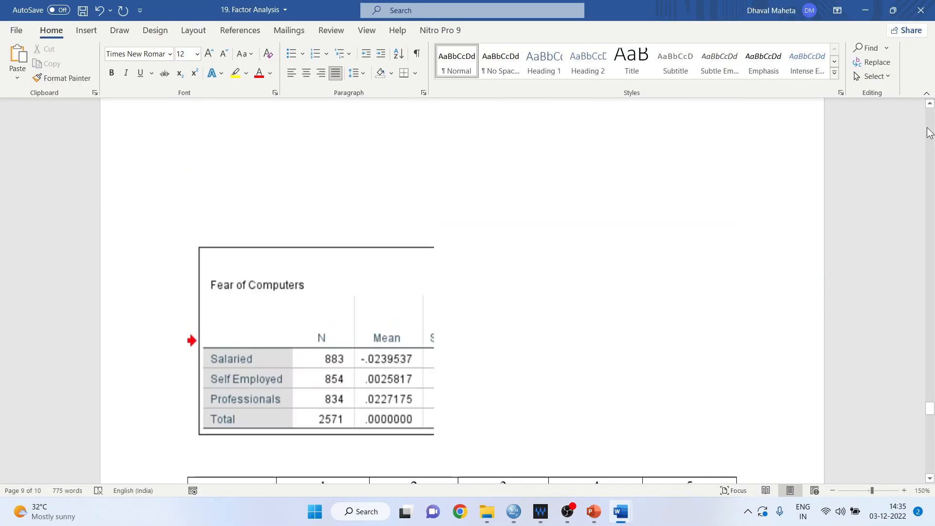
{"action": "scroll", "coordinate": [929, 133], "scroll_direction": "up", "scroll_amount": 8}
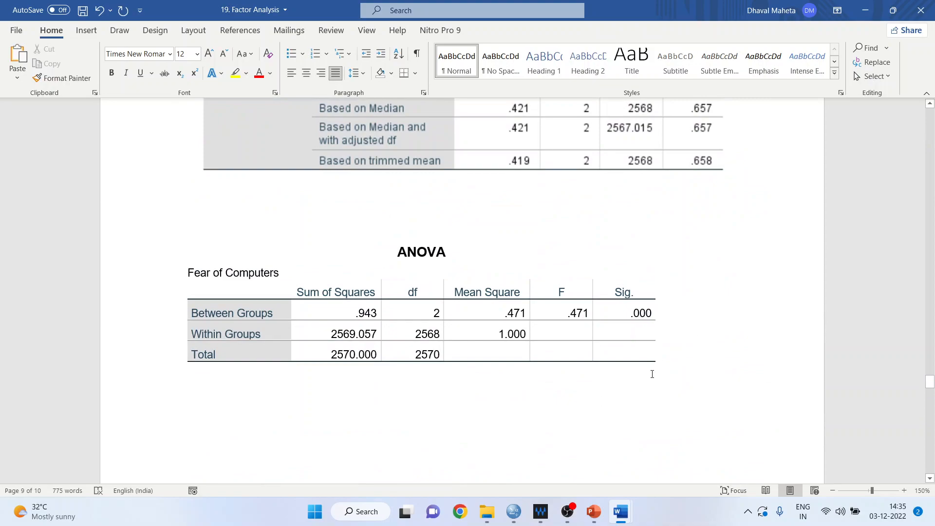
{"action": "left_click", "coordinate": [652, 316]}
{"action": "key", "text": "BackSpace"}
{"action": "key", "text": "BackSpace"}
{"action": "key", "text": "BackSpace"}
{"action": "type", "text": "624"}
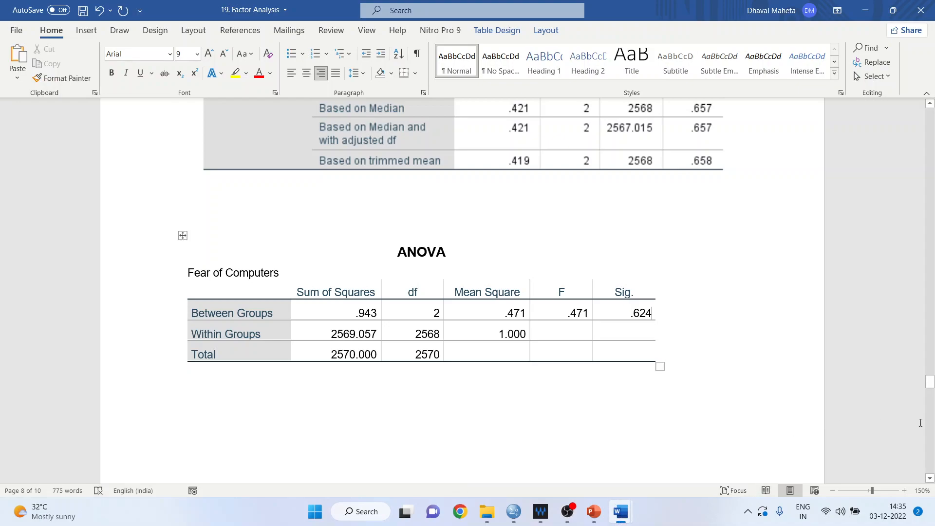
Replace "t test" with "ANOVA" in the Interpretation of the non-significant case and highlight its conclusion about occupation.
{"action": "left_click", "coordinate": [931, 462]}
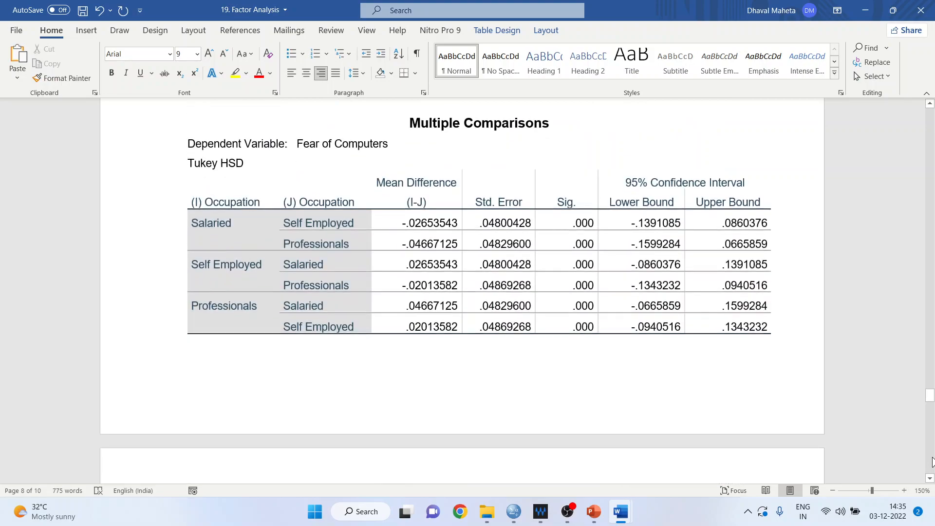
{"action": "left_click", "coordinate": [932, 462]}
{"action": "left_click", "coordinate": [931, 461]}
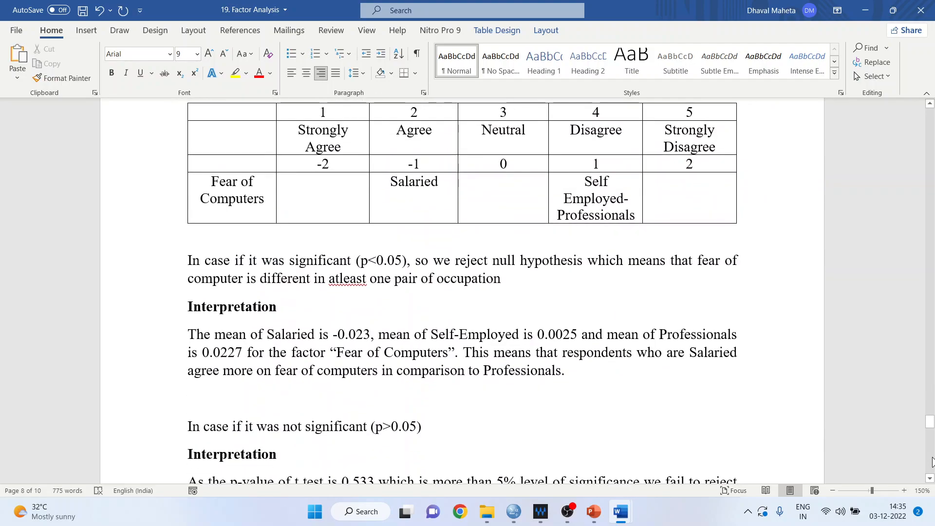
{"action": "left_click", "coordinate": [930, 478]}
{"action": "left_click", "coordinate": [930, 479]}
{"action": "left_click", "coordinate": [930, 480]}
{"action": "left_click", "coordinate": [931, 480]}
{"action": "left_click", "coordinate": [930, 479]}
{"action": "left_click", "coordinate": [931, 479]}
{"action": "left_click", "coordinate": [931, 479]}
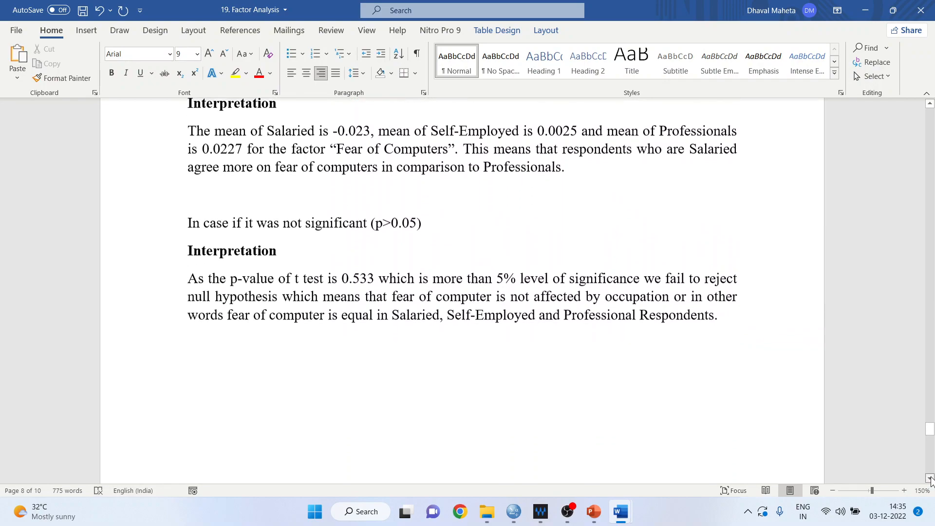
{"action": "left_click_drag", "start_coordinate": [193, 277], "coordinate": [323, 283]}
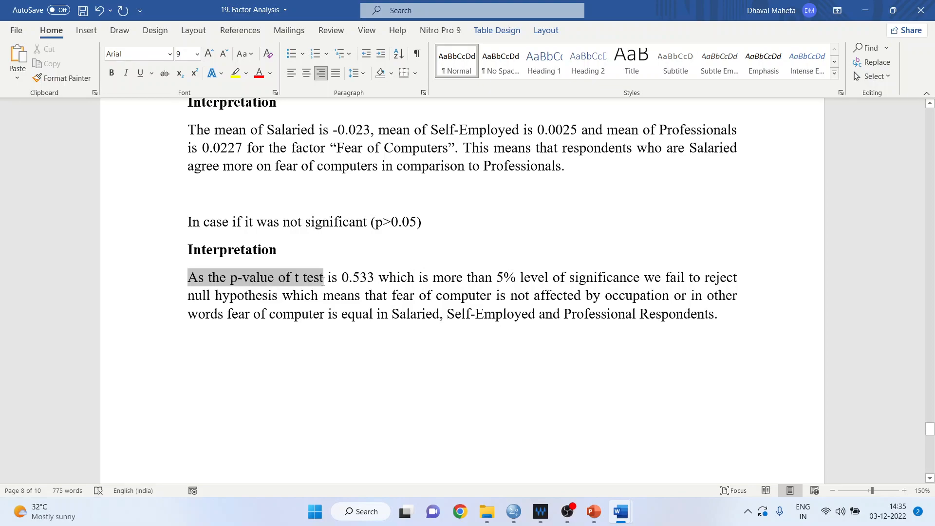
{"action": "left_click", "coordinate": [322, 281]}
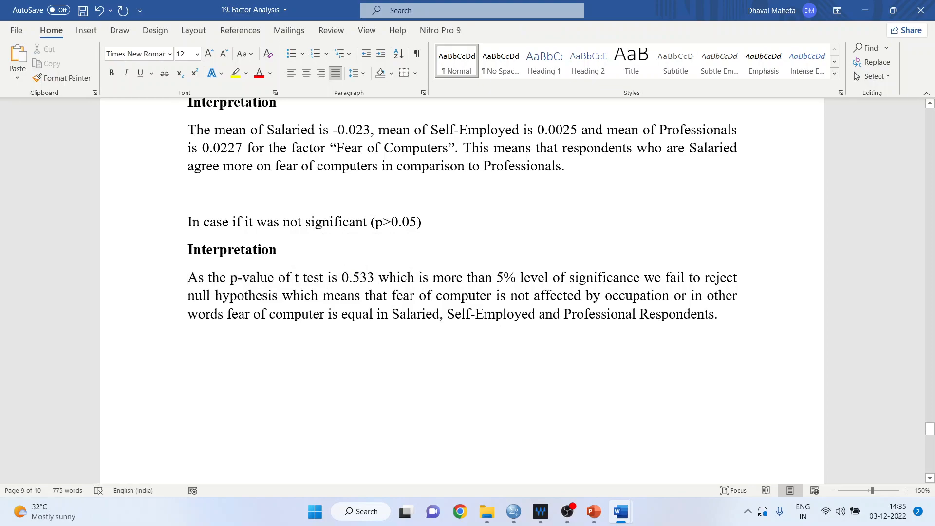
{"action": "key", "text": "BackSpace"}
{"action": "key", "text": "BackSpace"}
{"action": "key", "text": "BackSpace"}
{"action": "key", "text": "BackSpace"}
{"action": "key", "text": "BackSpace"}
{"action": "key", "text": "BackSpace"}
{"action": "type", "text": "ANOVA"}
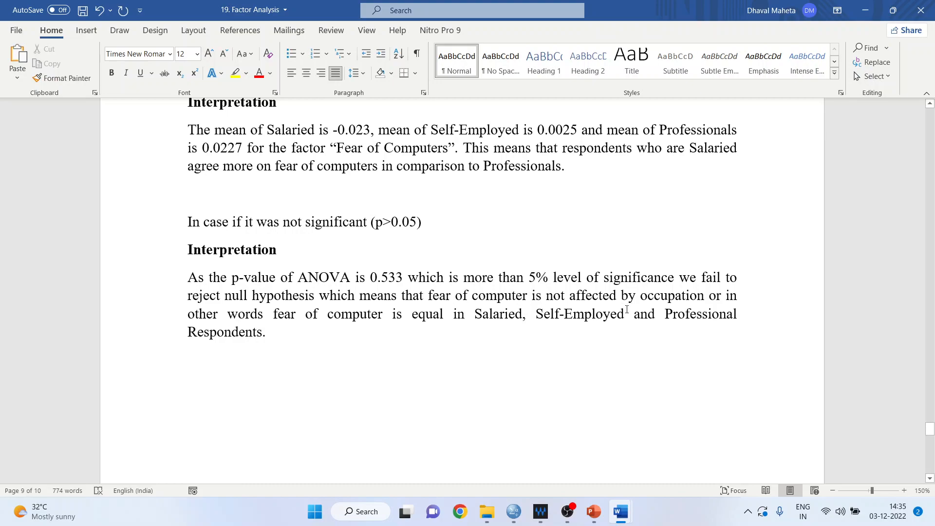
{"action": "left_click_drag", "start_coordinate": [627, 308], "coordinate": [553, 299]}
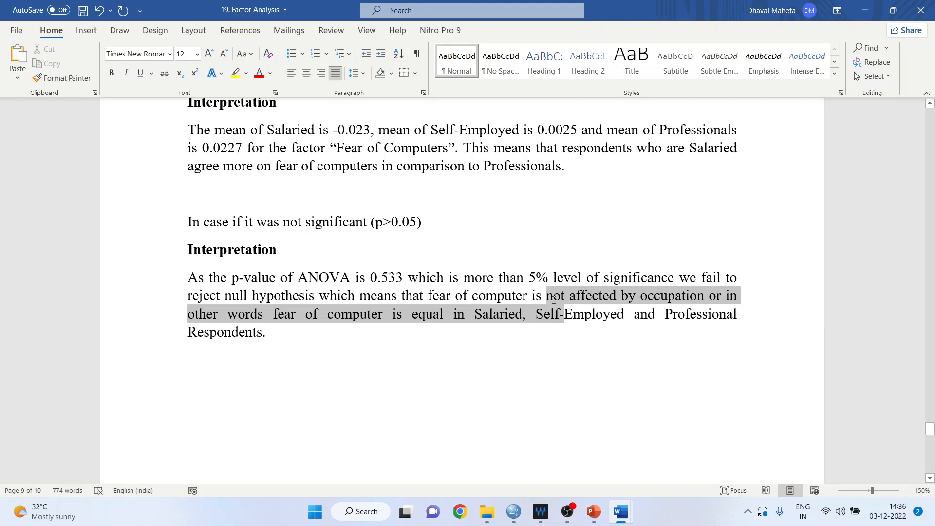
{"action": "left_click_drag", "start_coordinate": [554, 300], "coordinate": [553, 300]}
Insert "As the p-value of ANOVA is" at the start of the significant-case sentence below the scale table.
{"action": "left_click", "coordinate": [929, 104]}
{"action": "scroll", "coordinate": [929, 103], "scroll_direction": "up", "scroll_amount": 5}
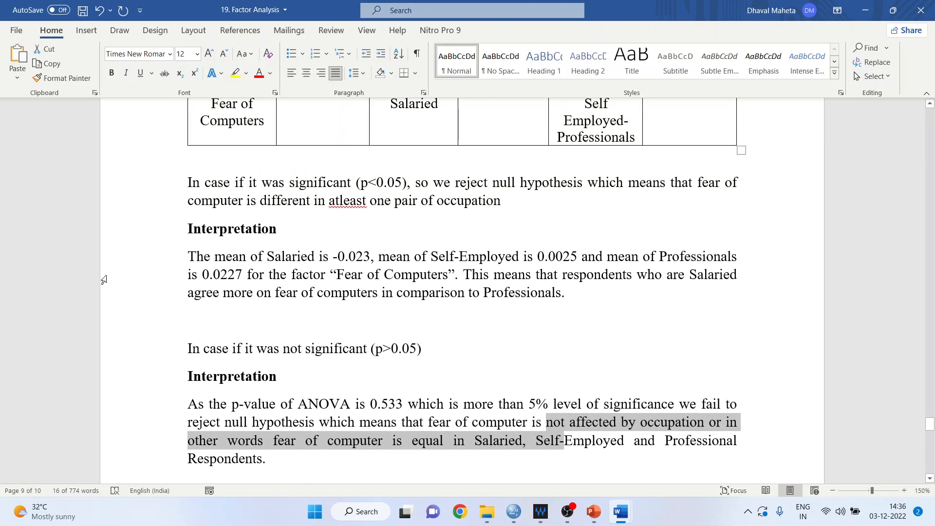
{"action": "left_click", "coordinate": [240, 186]}
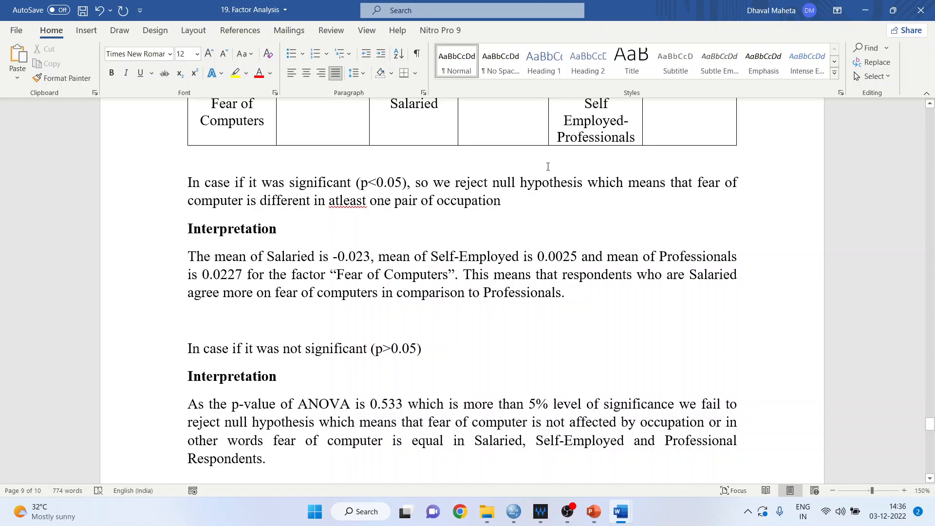
{"action": "type", "text": "As the p"}
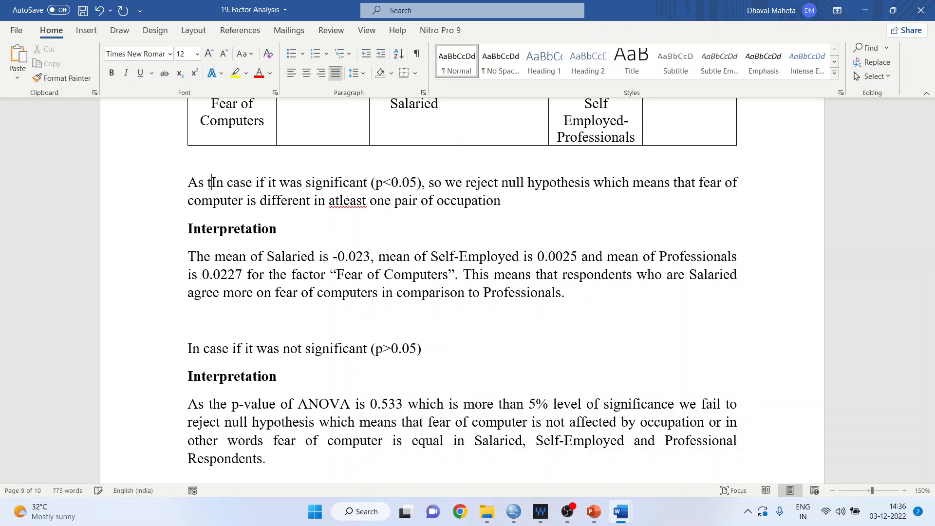
{"action": "type", "text": "-value of "}
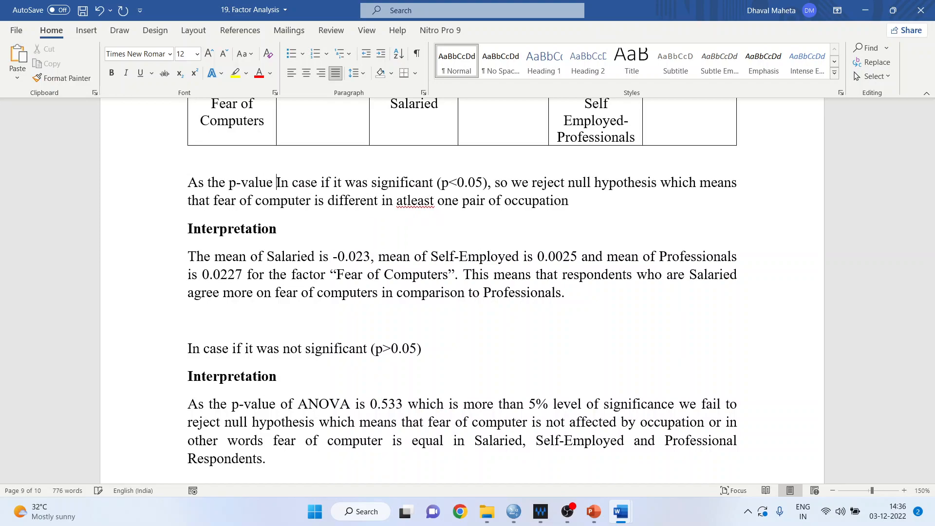
{"action": "type", "text": "ANOVA"}
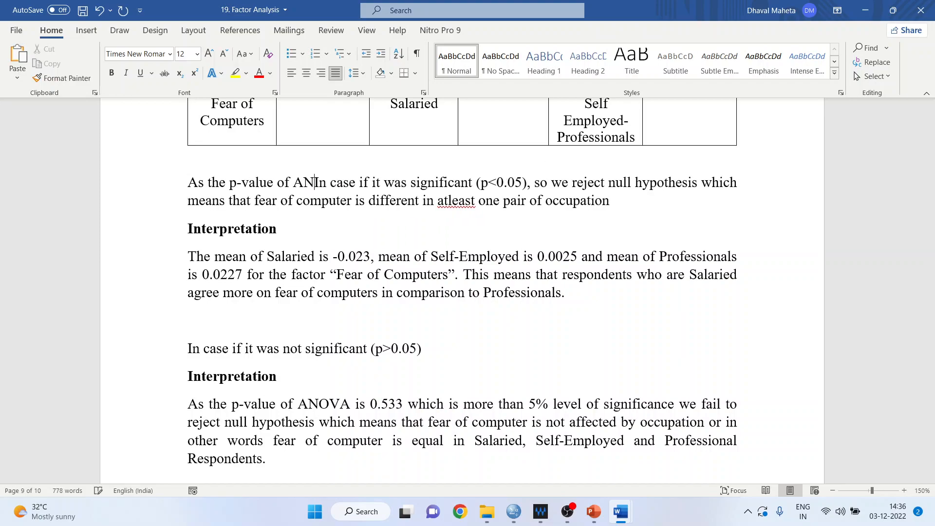
{"action": "type", "text": " is"}
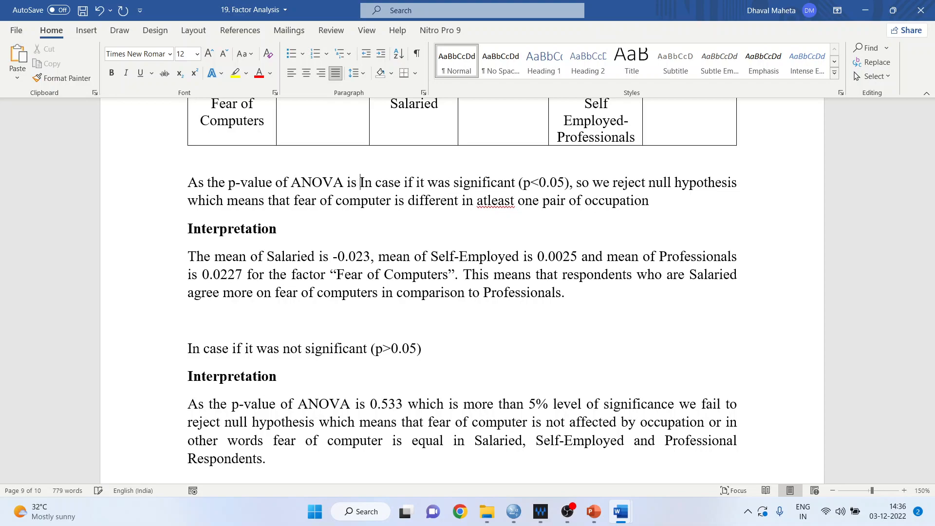
Delete "In case if it was significant (p<0.05)" from the significant-case sentence, keeping the comma and the null hypothesis conclusion.
{"action": "key", "text": "Delete"}
{"action": "key", "text": "Delete"}
{"action": "key", "text": "Delete"}
{"action": "key", "text": "Delete"}
{"action": "key", "text": "Delete"}
{"action": "key", "text": "Delete"}
{"action": "key", "text": "Delete"}
{"action": "key", "text": "Delete"}
{"action": "key", "text": "Delete"}
{"action": "key", "text": "Delete"}
{"action": "key", "text": "Delete"}
{"action": "key", "text": "Delete"}
{"action": "key", "text": "Delete"}
{"action": "key", "text": "Delete"}
{"action": "key", "text": "Delete"}
{"action": "key", "text": "Delete"}
{"action": "key", "text": "Delete"}
{"action": "key", "text": "Delete"}
{"action": "key", "text": "Delete"}
{"action": "key", "text": "Delete"}
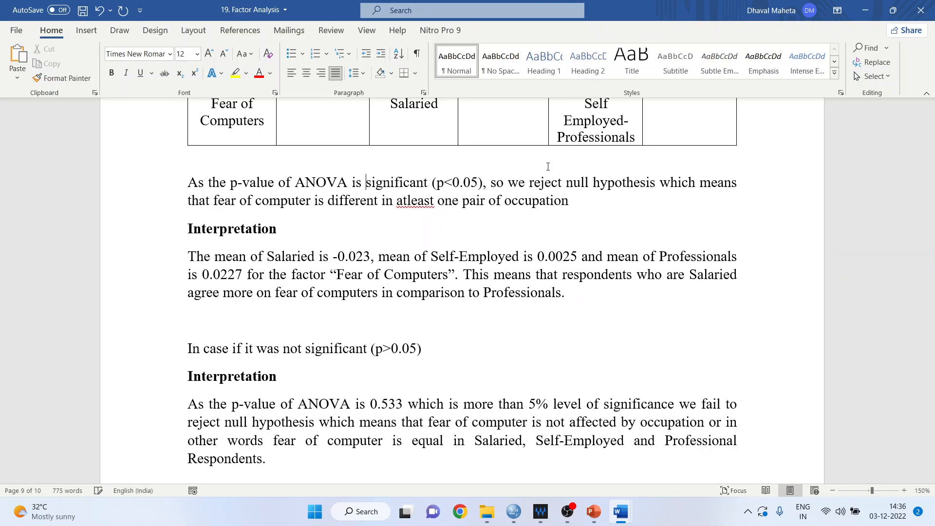
{"action": "key", "text": "Delete"}
{"action": "key", "text": "Delete"}
{"action": "key", "text": "Delete"}
{"action": "key", "text": "Delete"}
{"action": "key", "text": "Delete"}
{"action": "key", "text": "Delete"}
{"action": "key", "text": "Delete"}
{"action": "key", "text": "Delete"}
{"action": "key", "text": "Delete"}
{"action": "key", "text": "Delete"}
{"action": "key", "text": "Delete"}
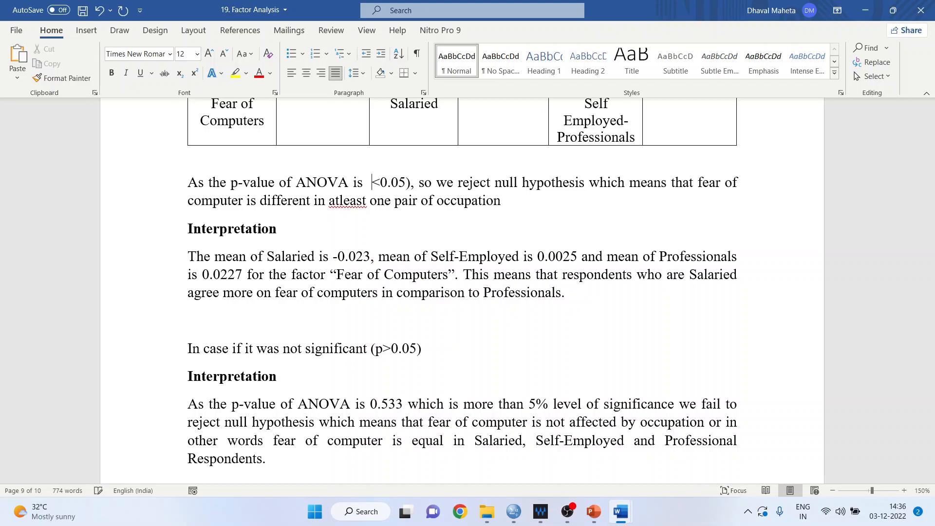
{"action": "key", "text": "Right"}
{"action": "key", "text": "Right"}
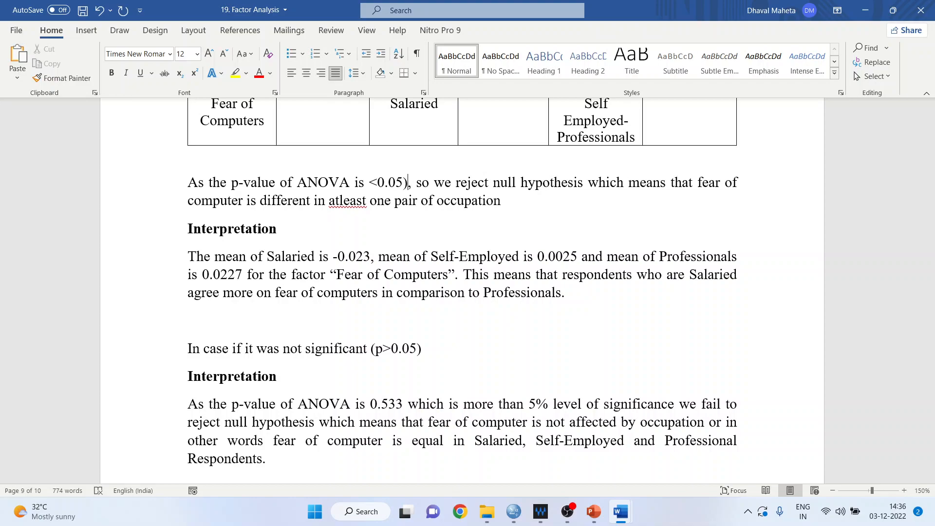
{"action": "key", "text": "BackSpace"}
{"action": "key", "text": "BackSpace"}
Complete the opening clause of the significant-case sentence with "less than 5% level of significance" before the comma.
{"action": "type", "text": "less than "}
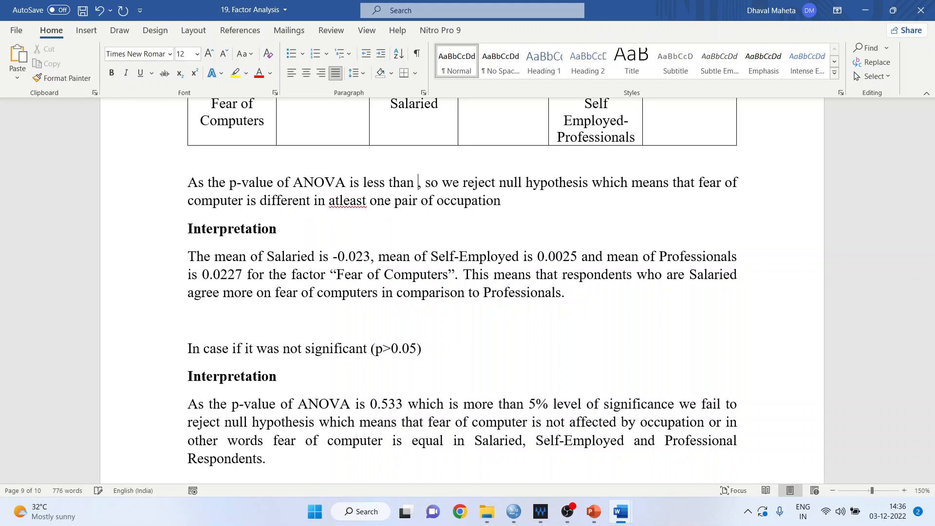
{"action": "type", "text": "5% elve"}
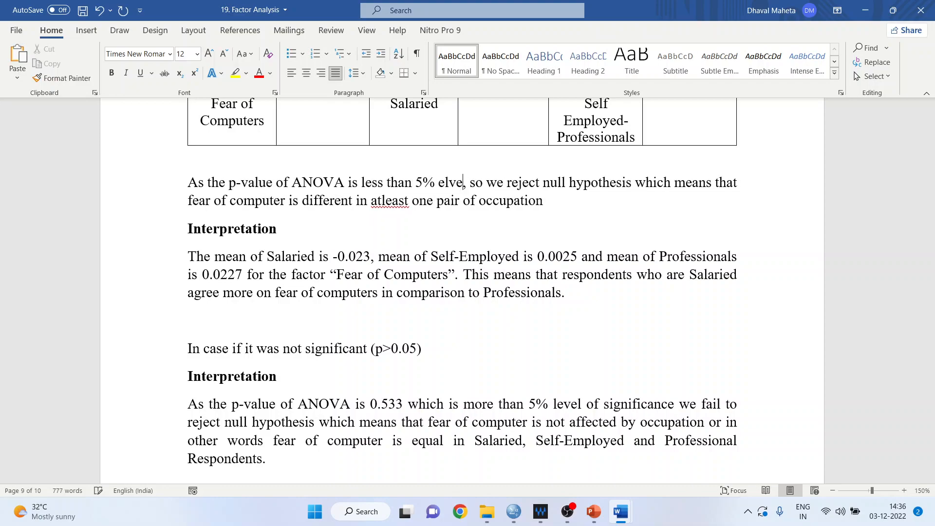
{"action": "key", "text": "BackSpace"}
{"action": "type", "text": "level "}
{"action": "type", "text": "of s"}
{"action": "key", "text": "BackSpace"}
{"action": "type", "text": "f sig"}
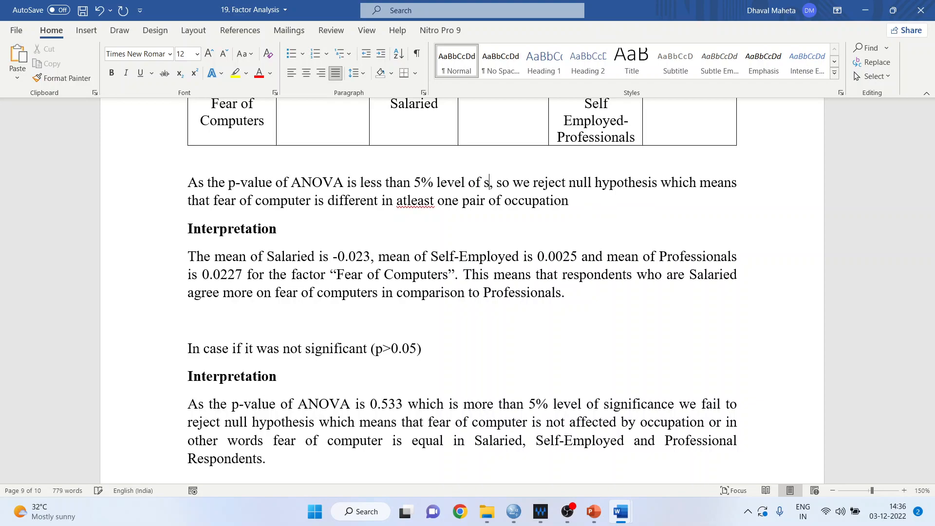
{"action": "type", "text": "nificance"}
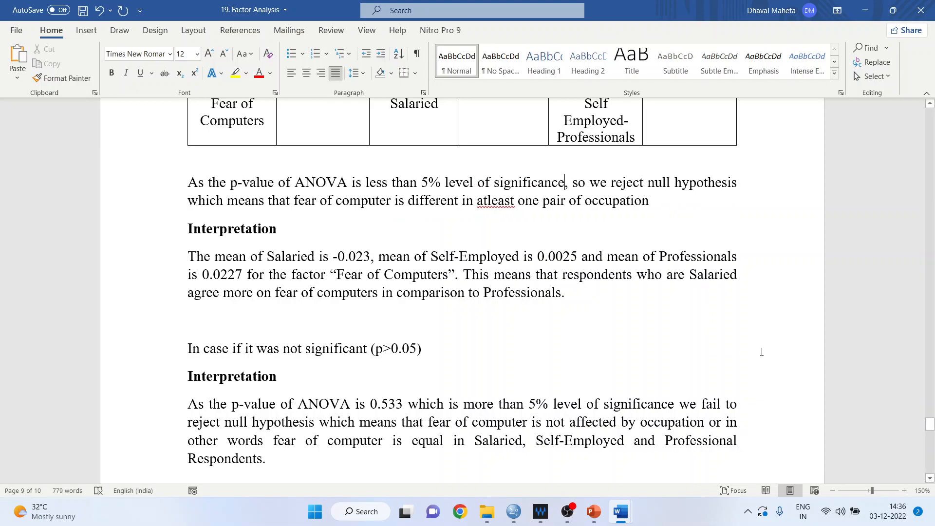
Switch to the Factor Analysis PowerPoint presentation, start the slide show from the Data Source slide and advance to the Thank You slide.
{"action": "left_click", "coordinate": [594, 513]}
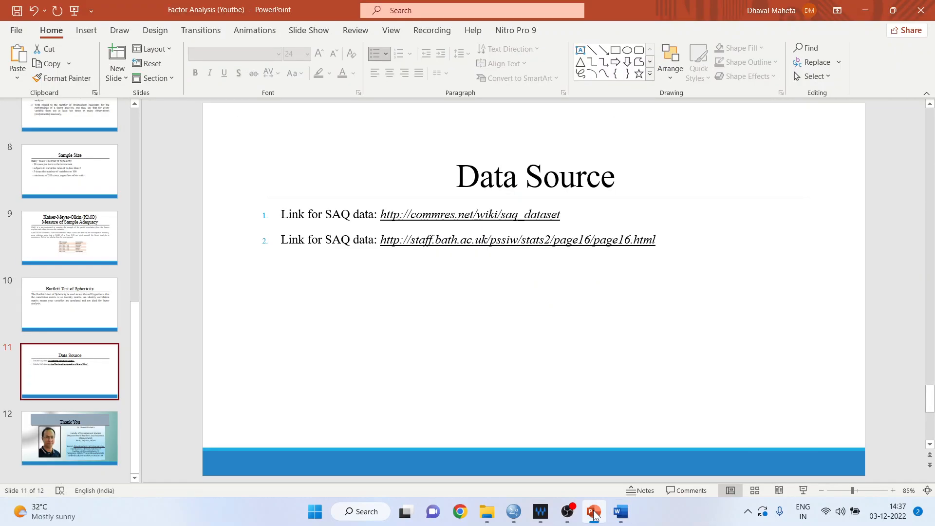
{"action": "left_click", "coordinate": [801, 491]}
{"action": "key", "text": "Right"}
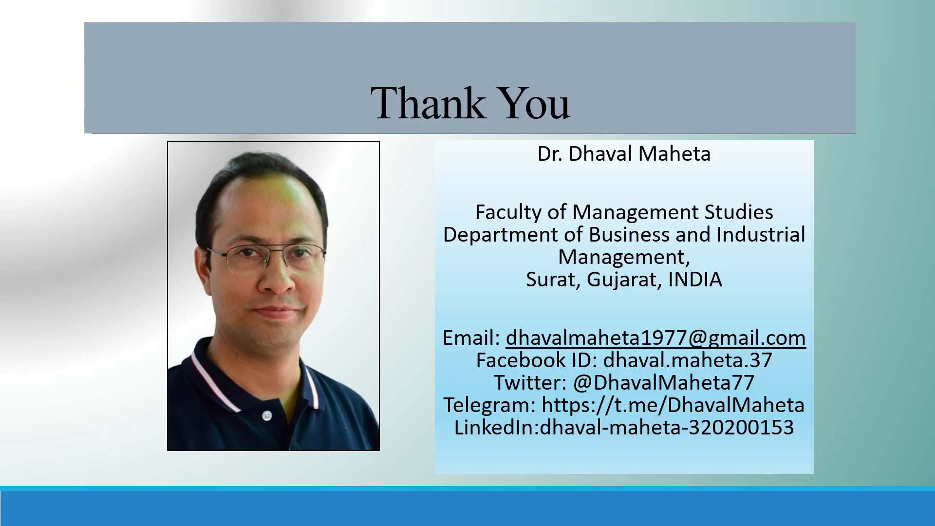